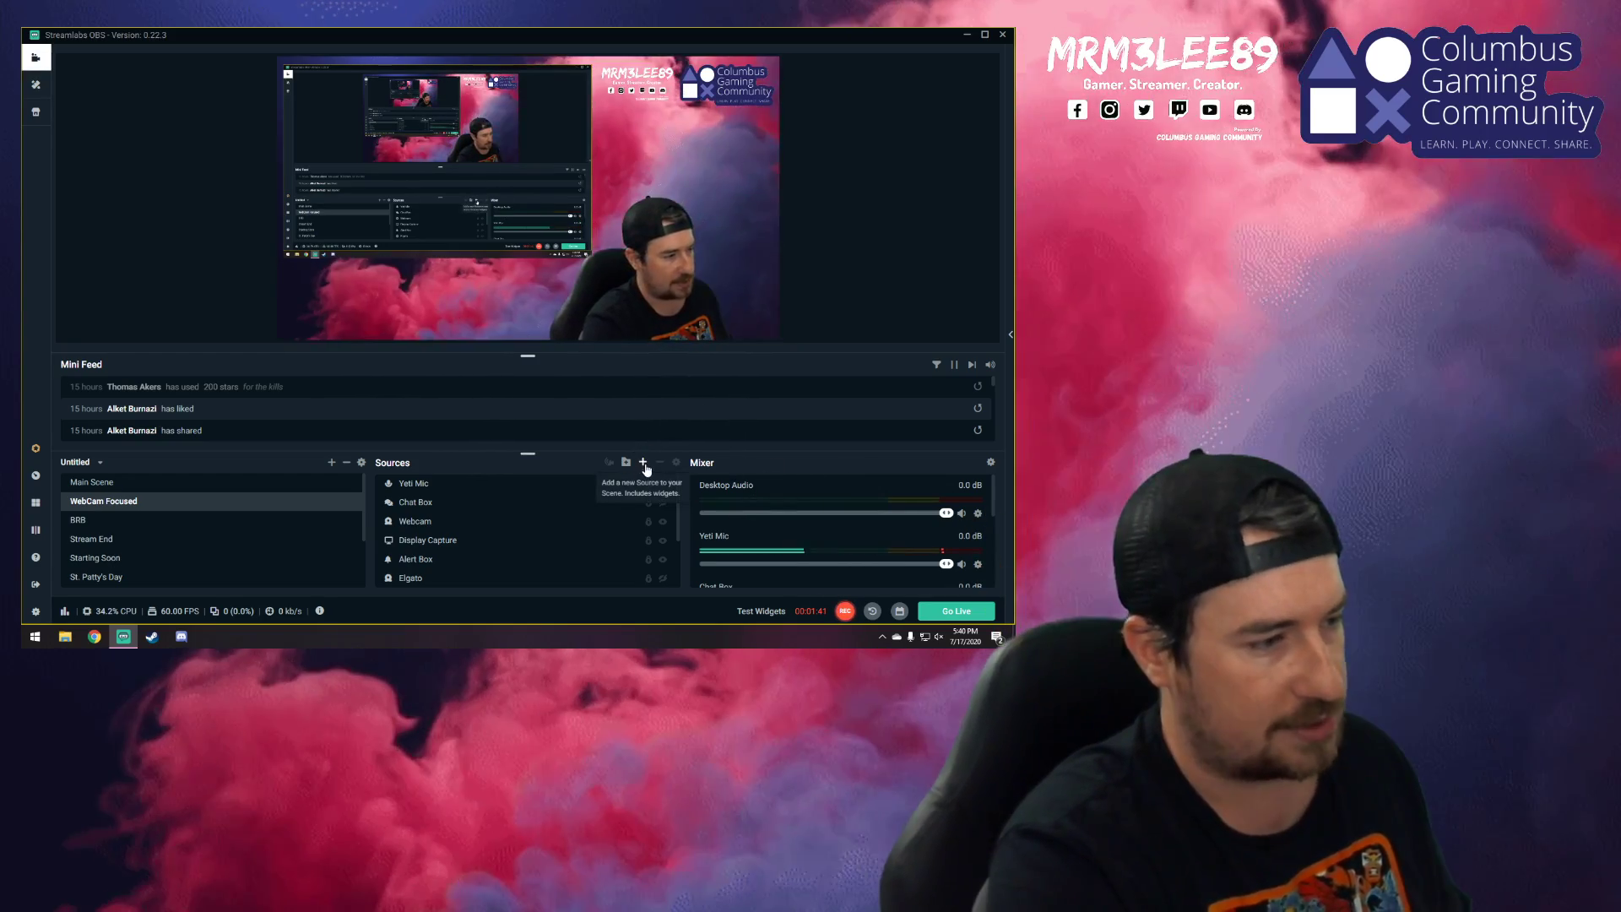
- Start adding an Image source to the WebCam Focused scene after checking the Media Source description
click(643, 462)
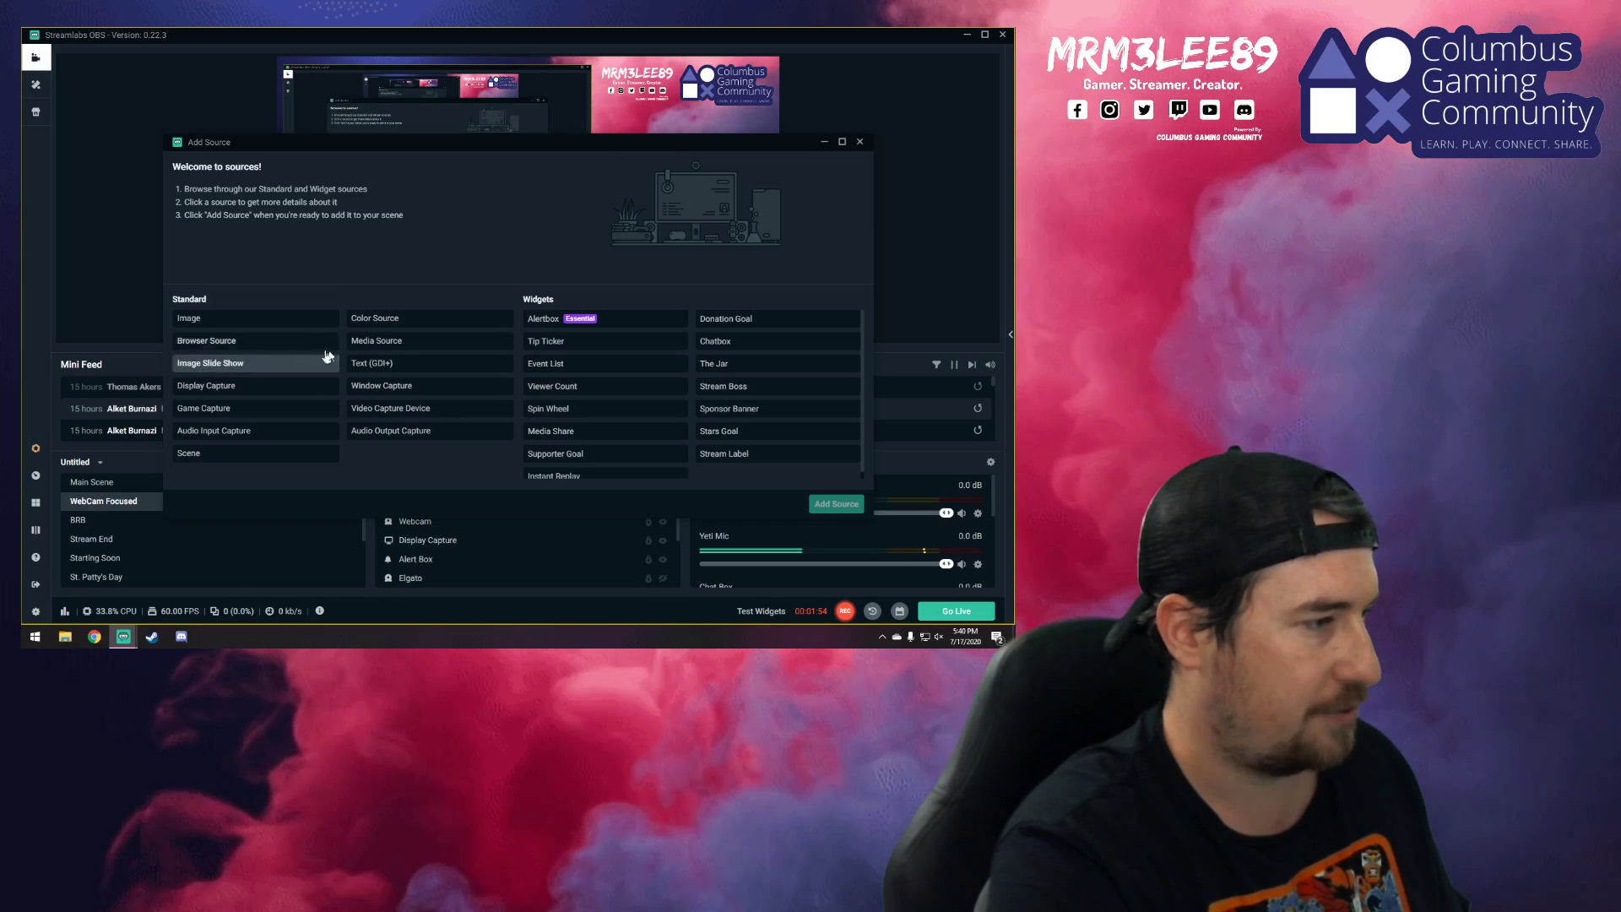
click(395, 341)
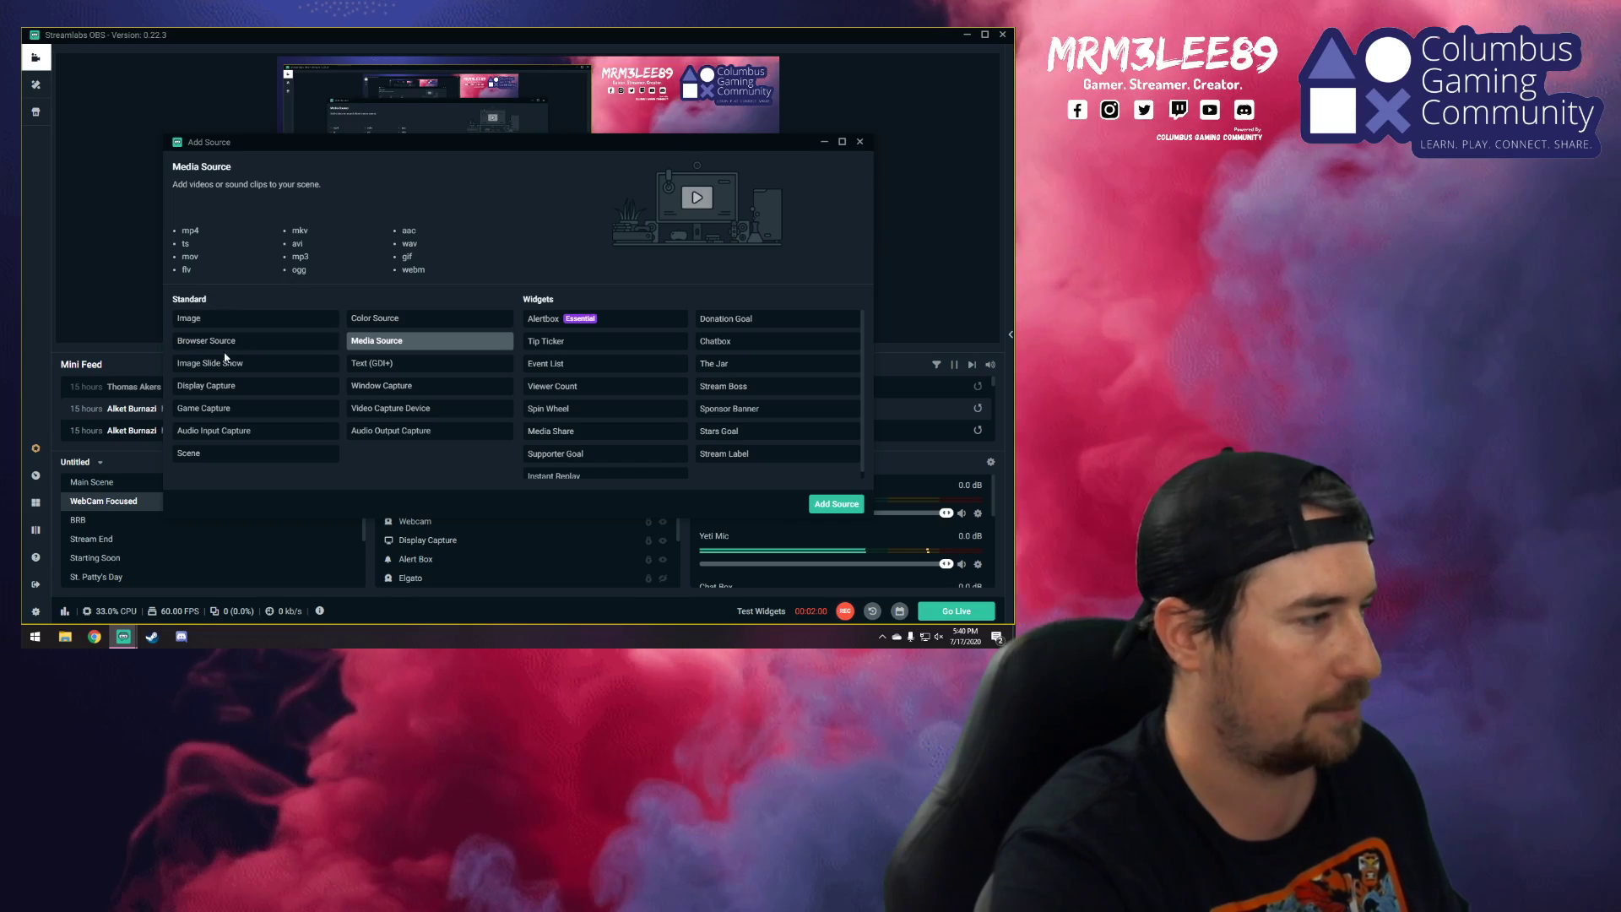
click(223, 325)
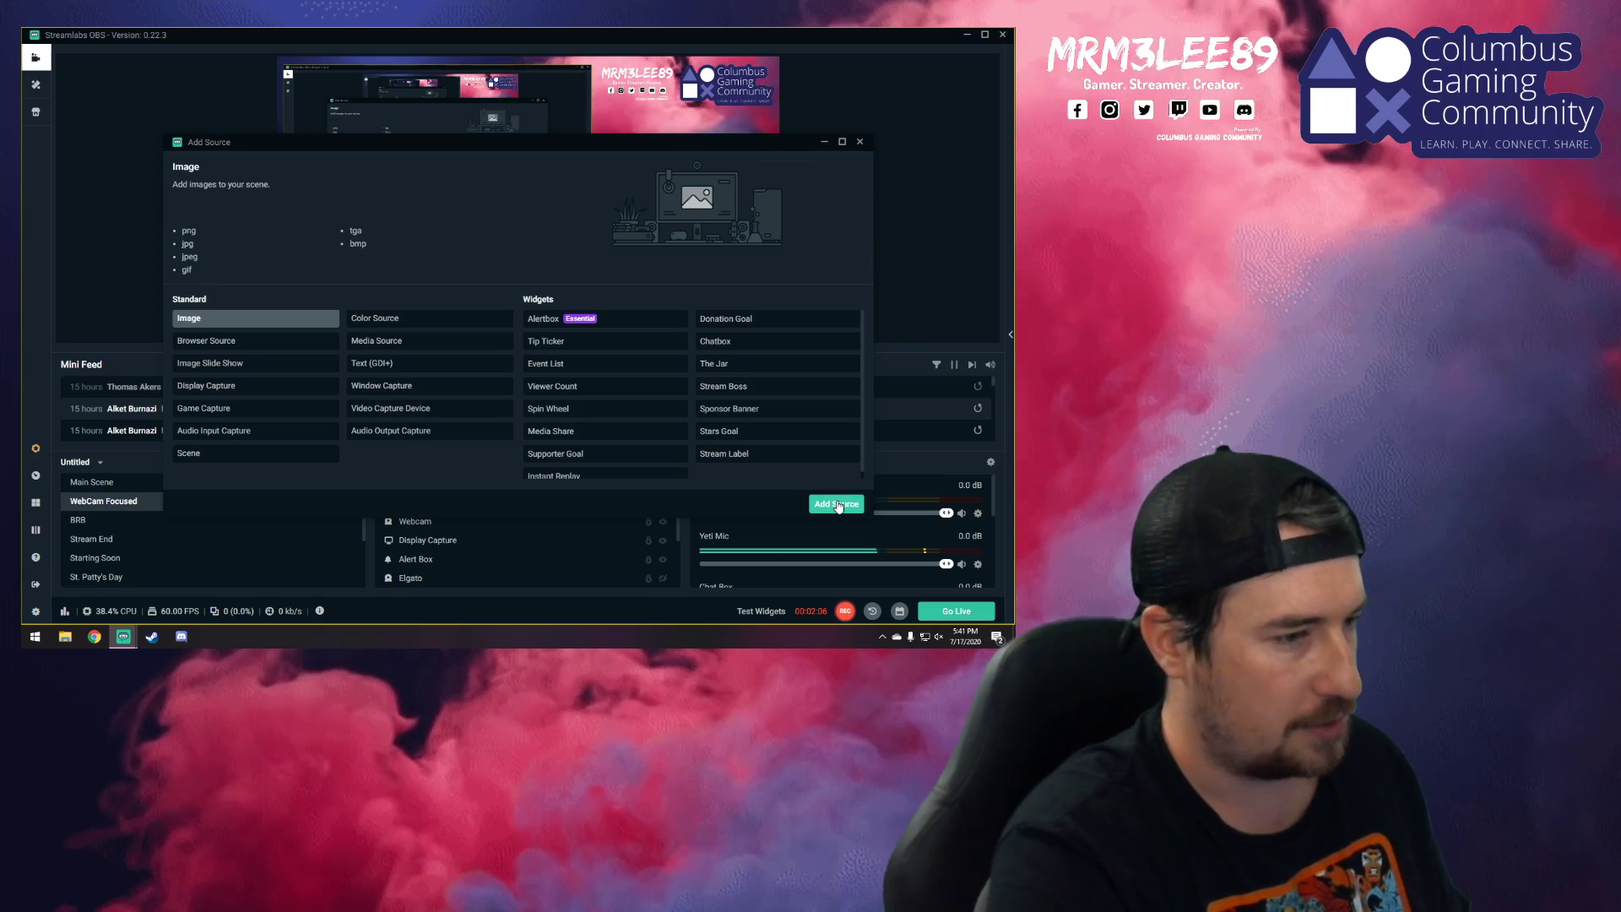
click(837, 505)
- Preview the existing image sources MrM3lee89, Webcam banner, Smoke, Clover Gif and CGC Logo
click(377, 307)
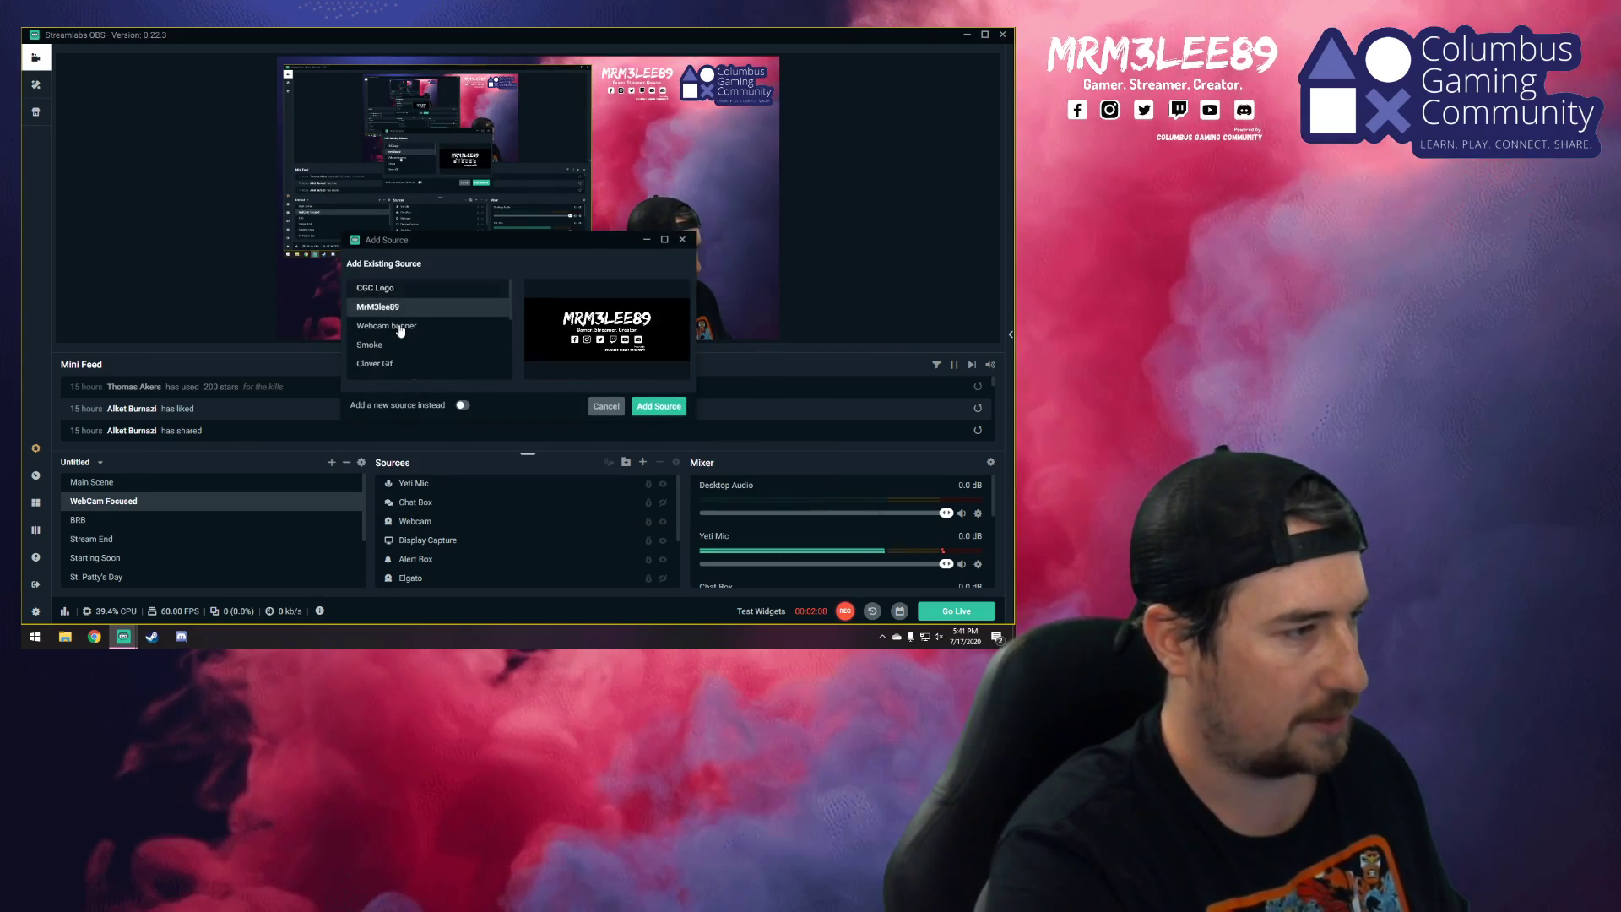
click(385, 326)
click(376, 346)
click(378, 364)
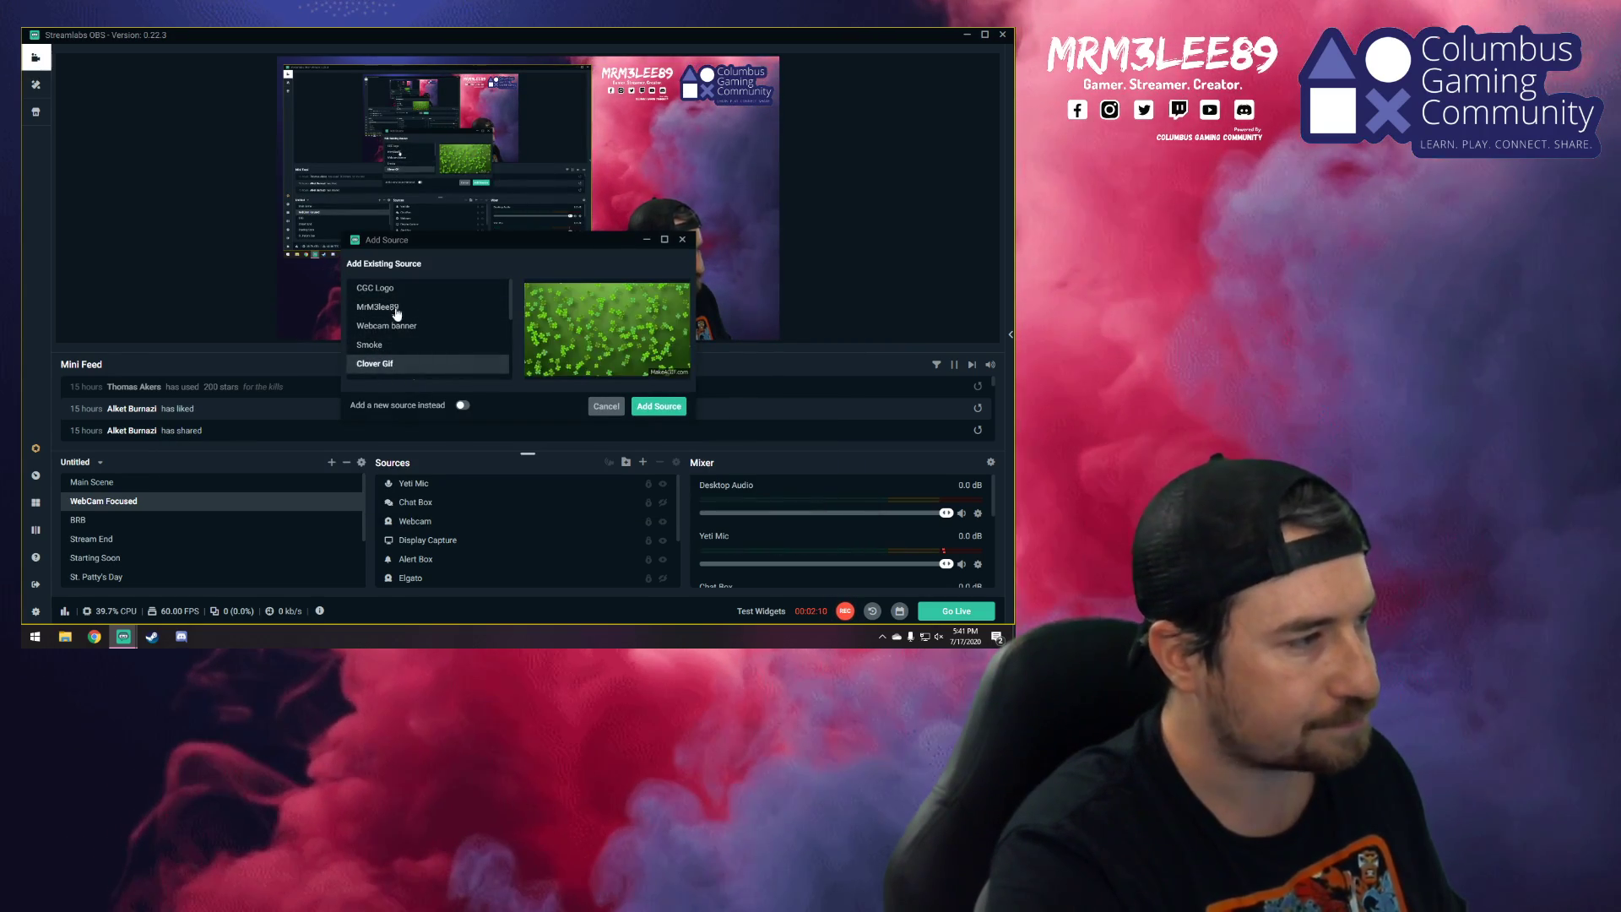
click(383, 292)
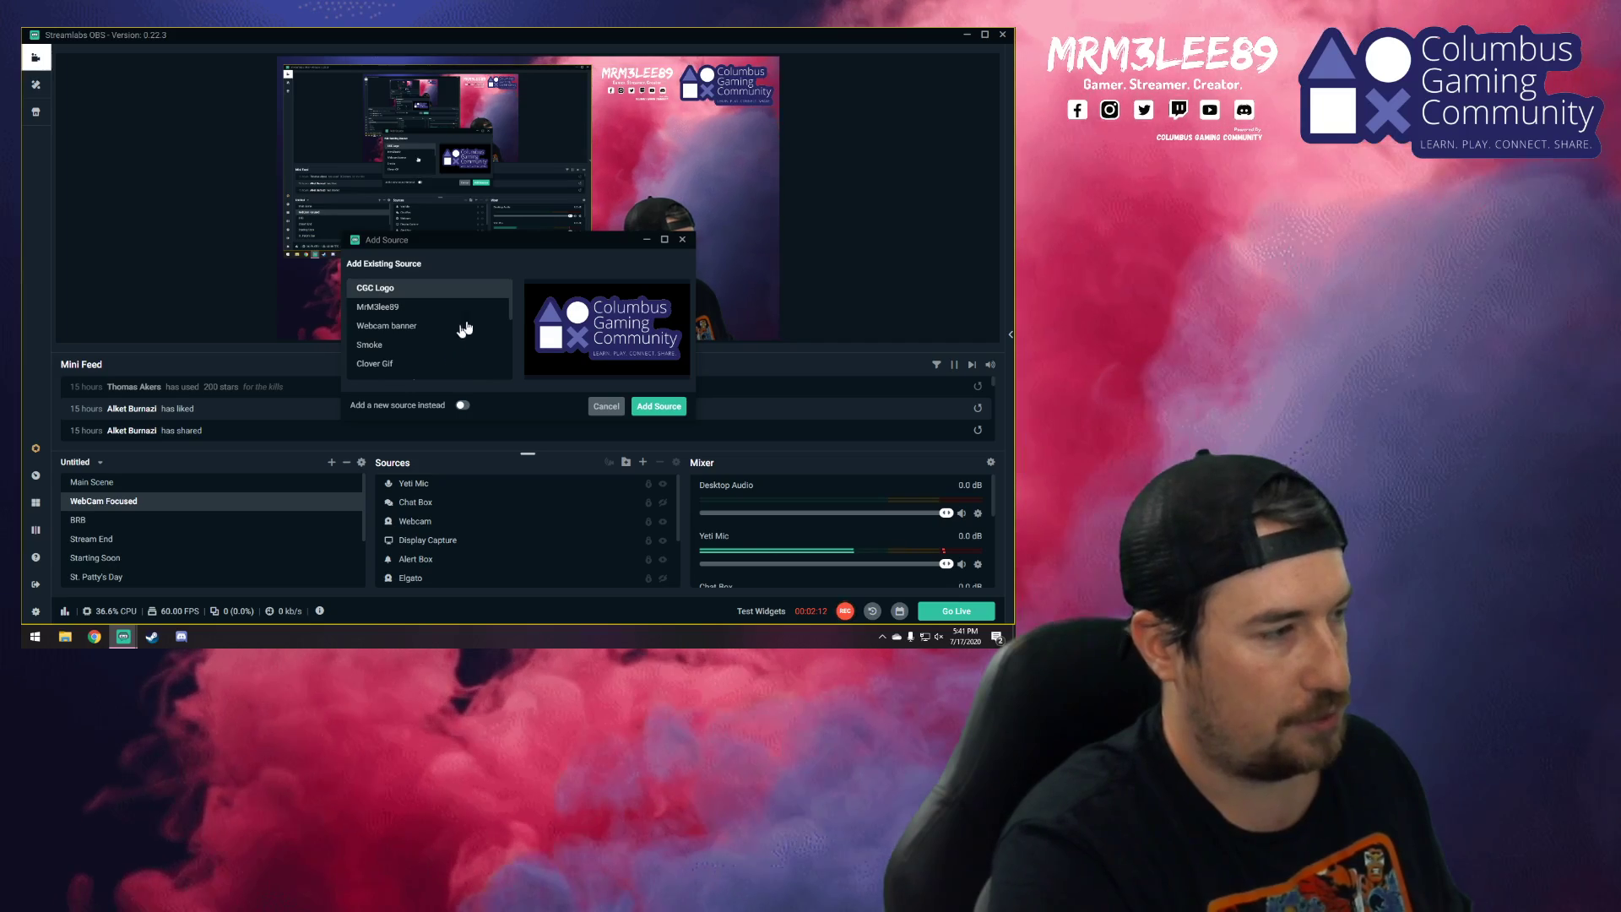
- Create a new source instead of reusing an existing one, naming it "Image something random"
click(463, 407)
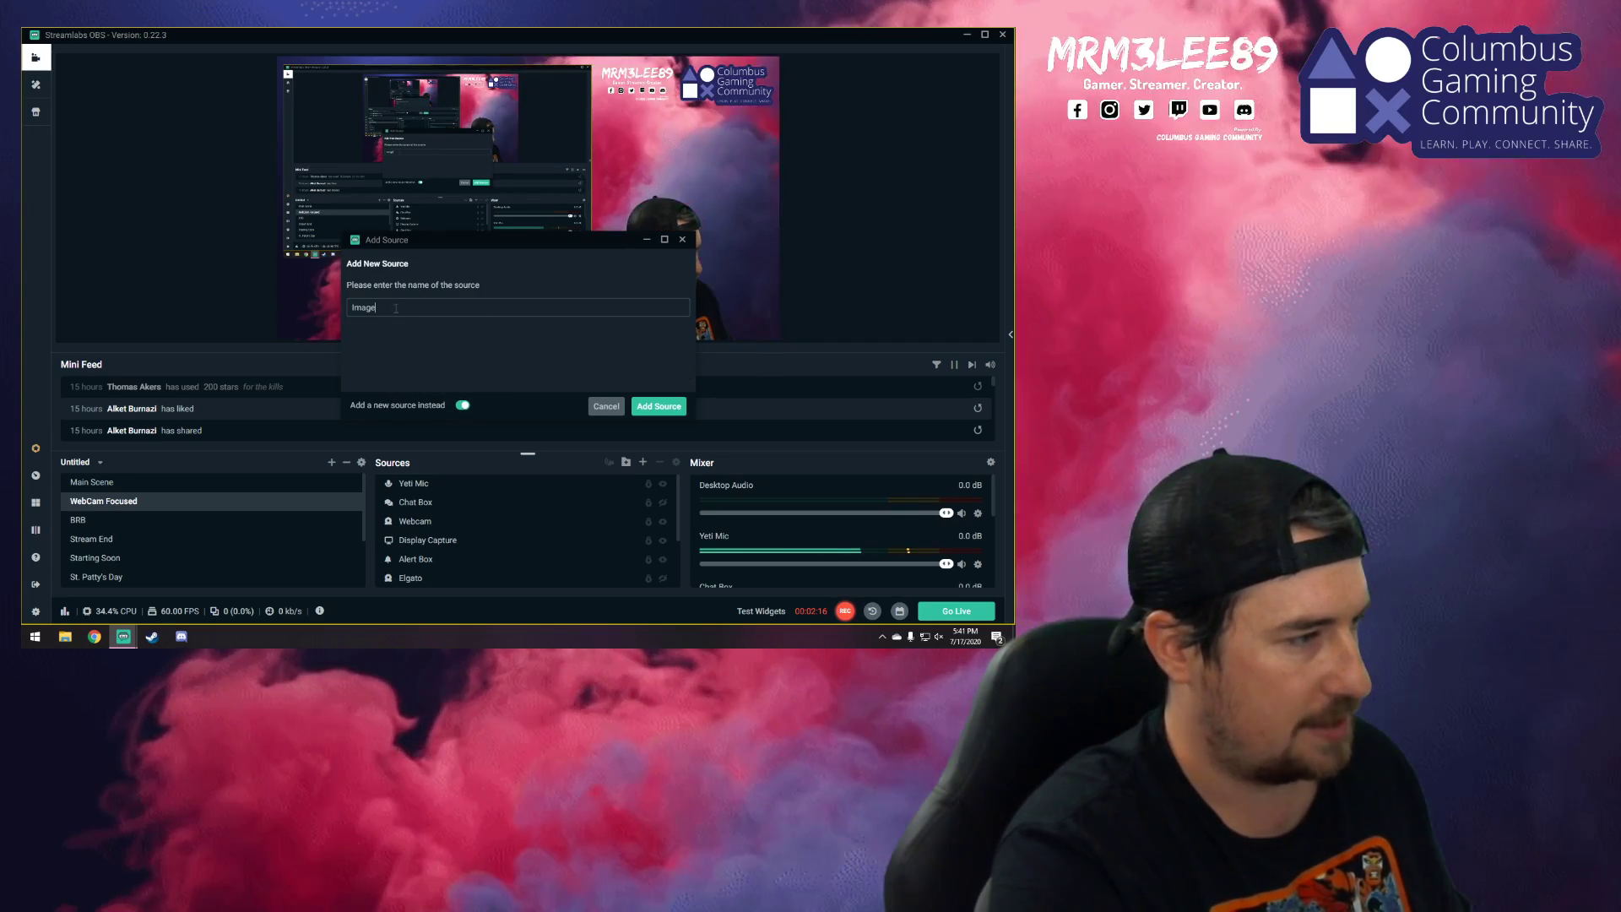
click(396, 308)
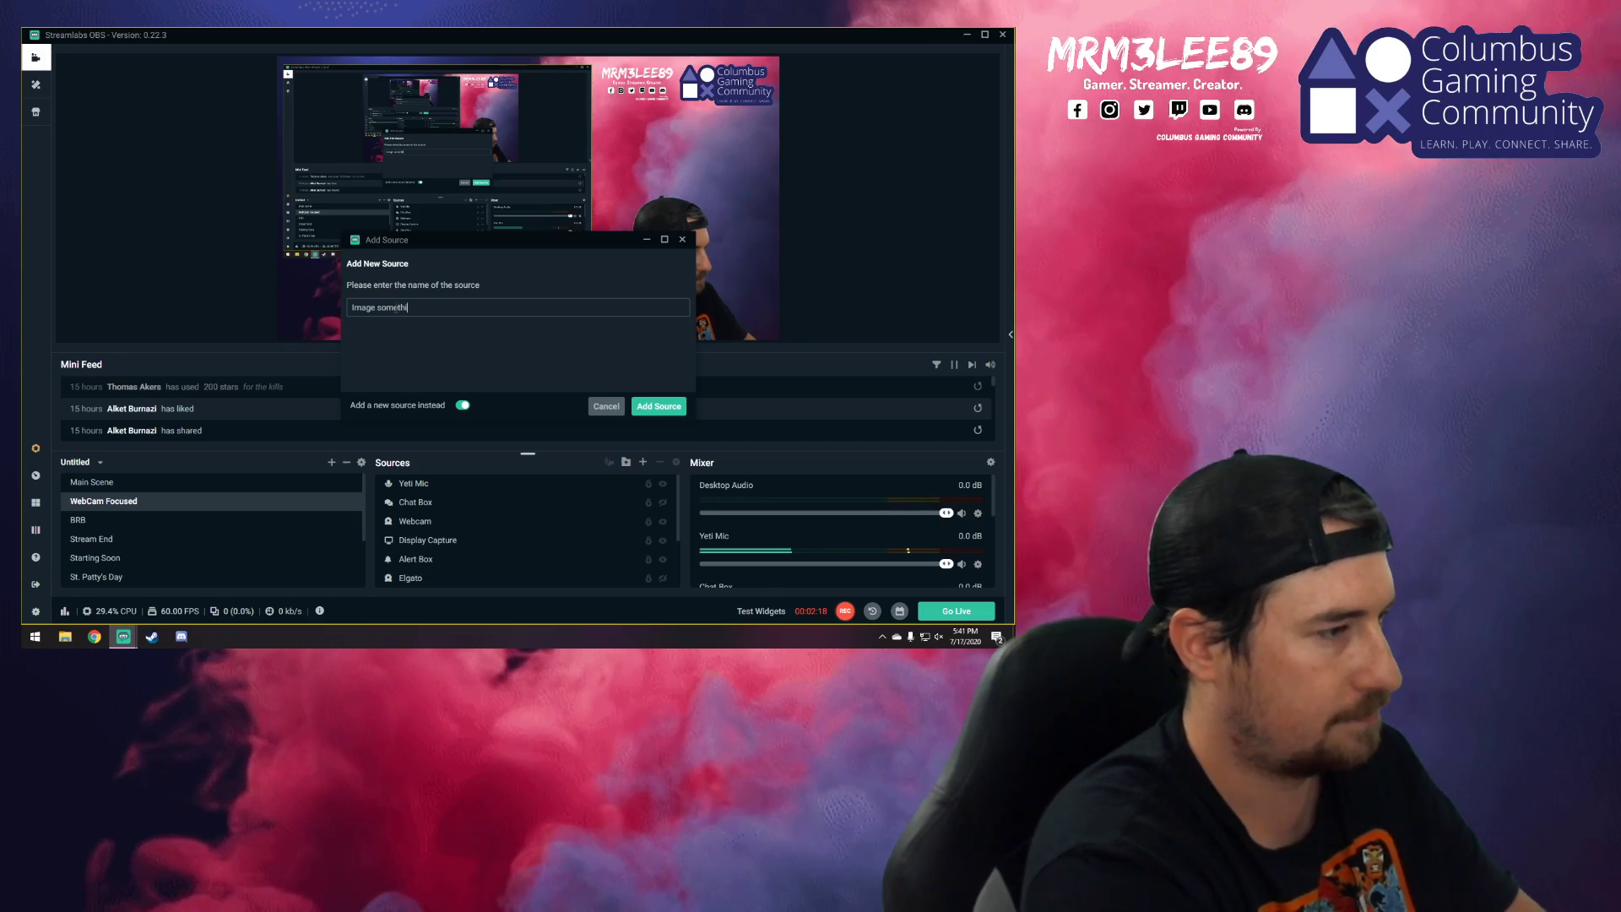
text(something random)
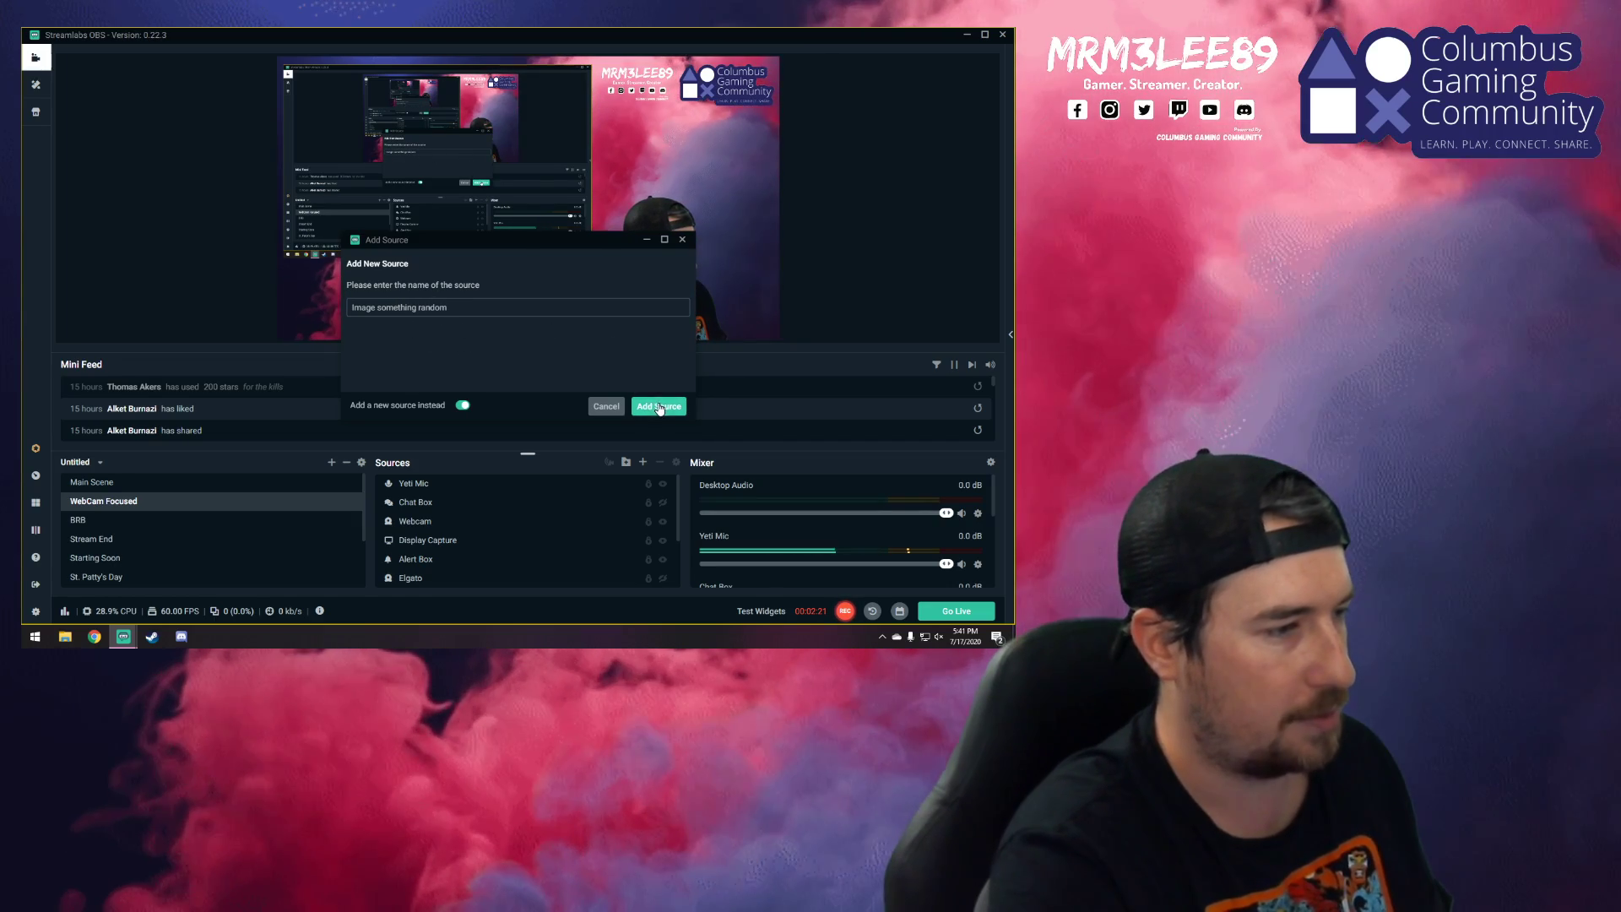
click(649, 406)
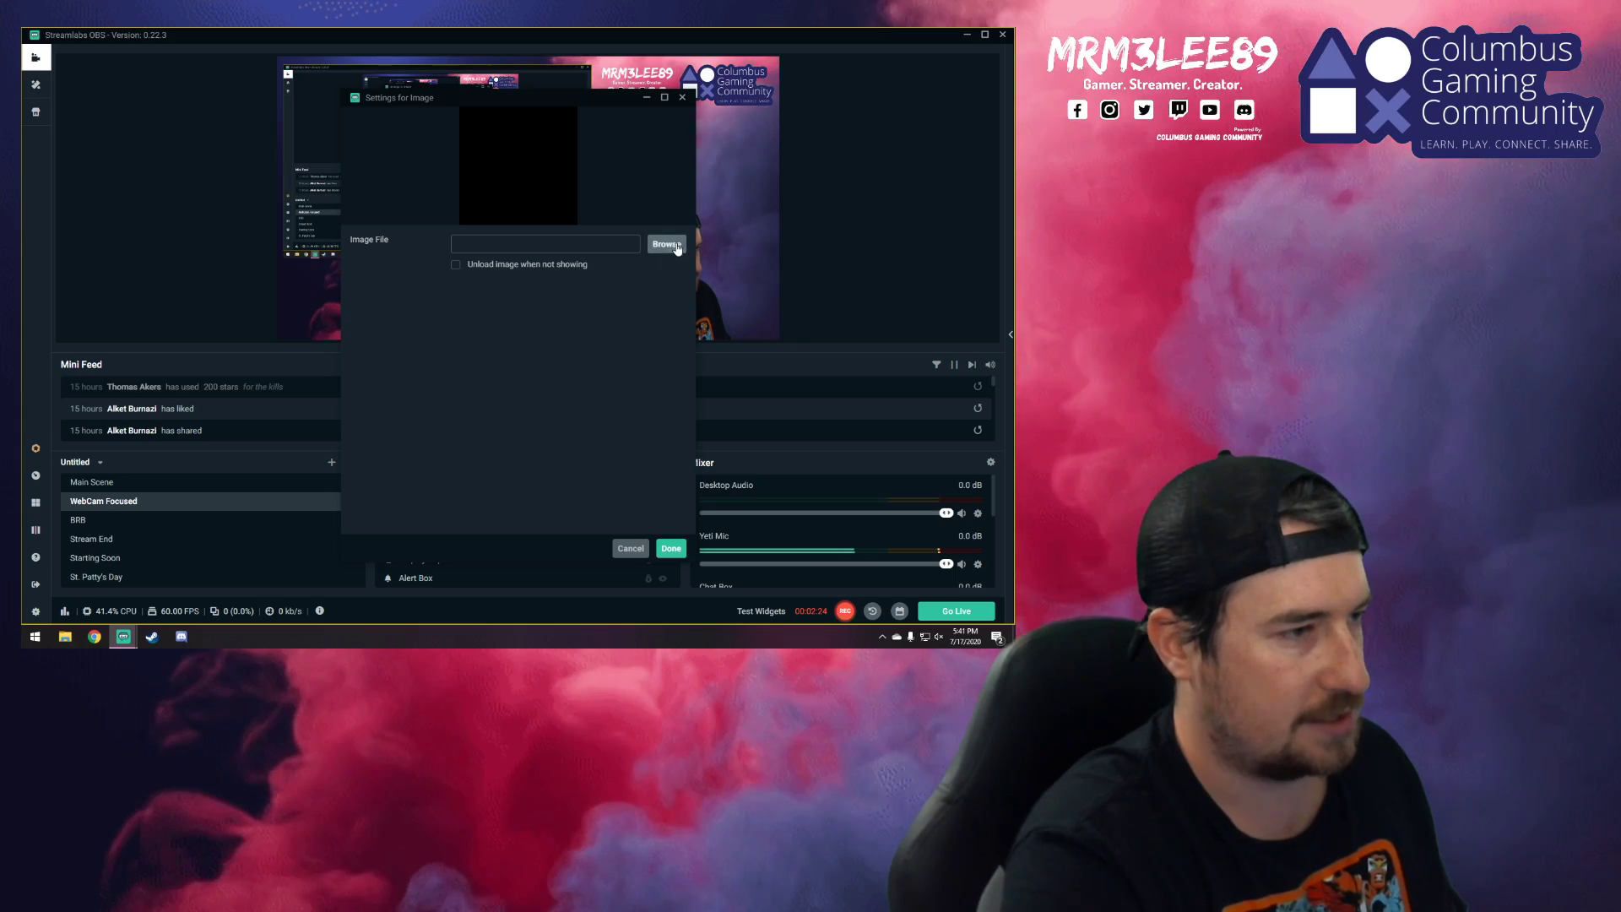
- Load the "Blue to white" picture from the Desktop as the source's image file
click(676, 247)
scroll(457, 217, down, 3)
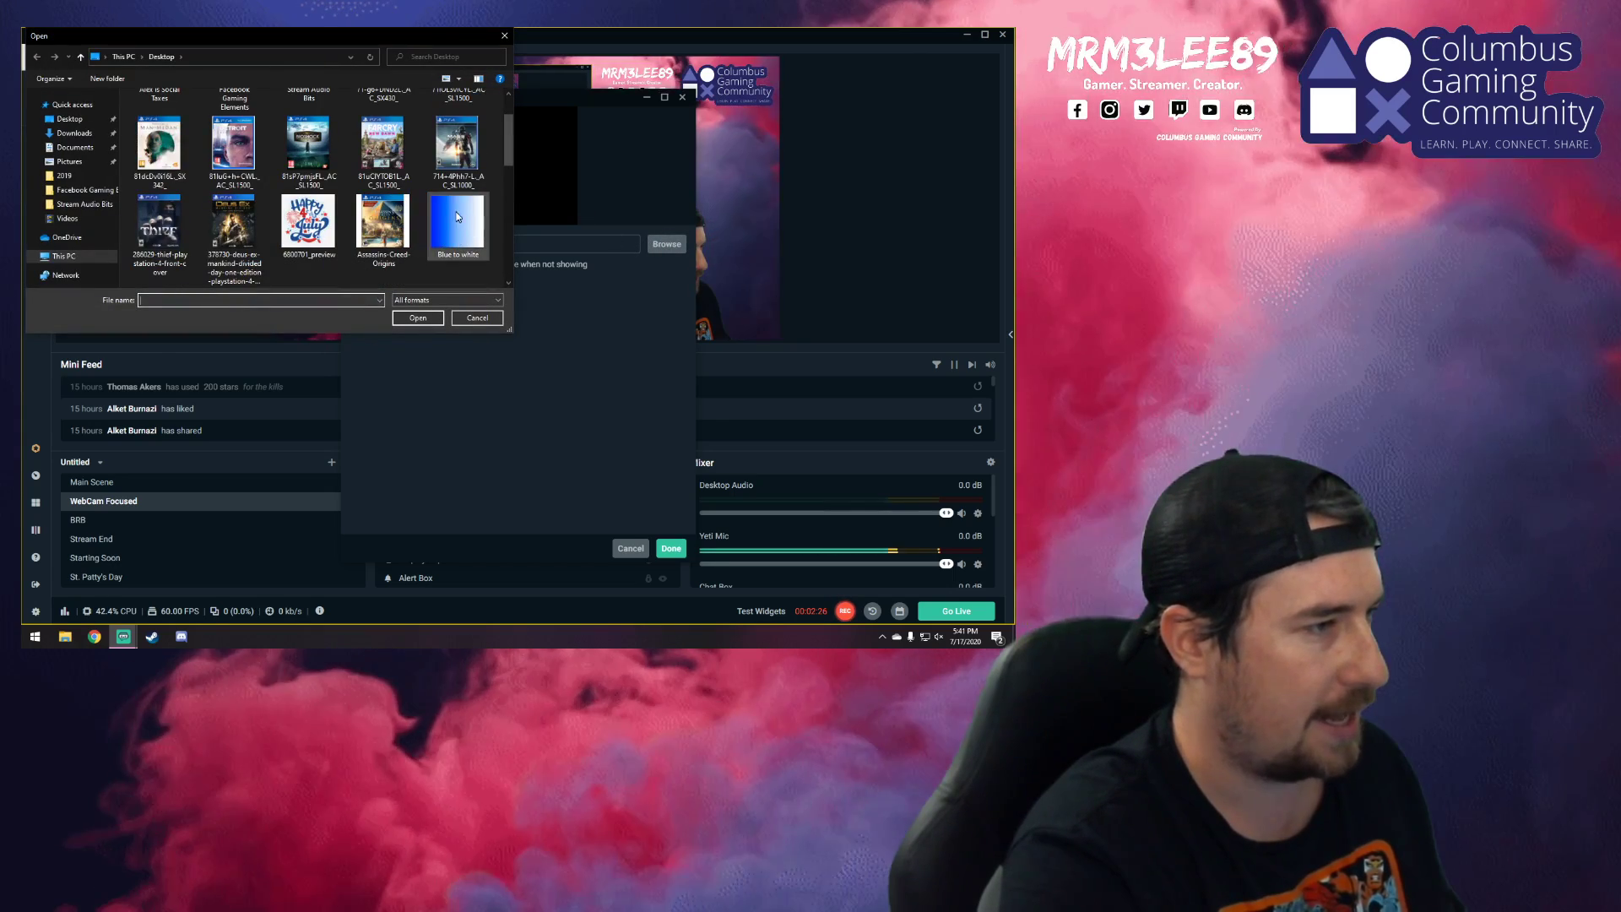
click(443, 219)
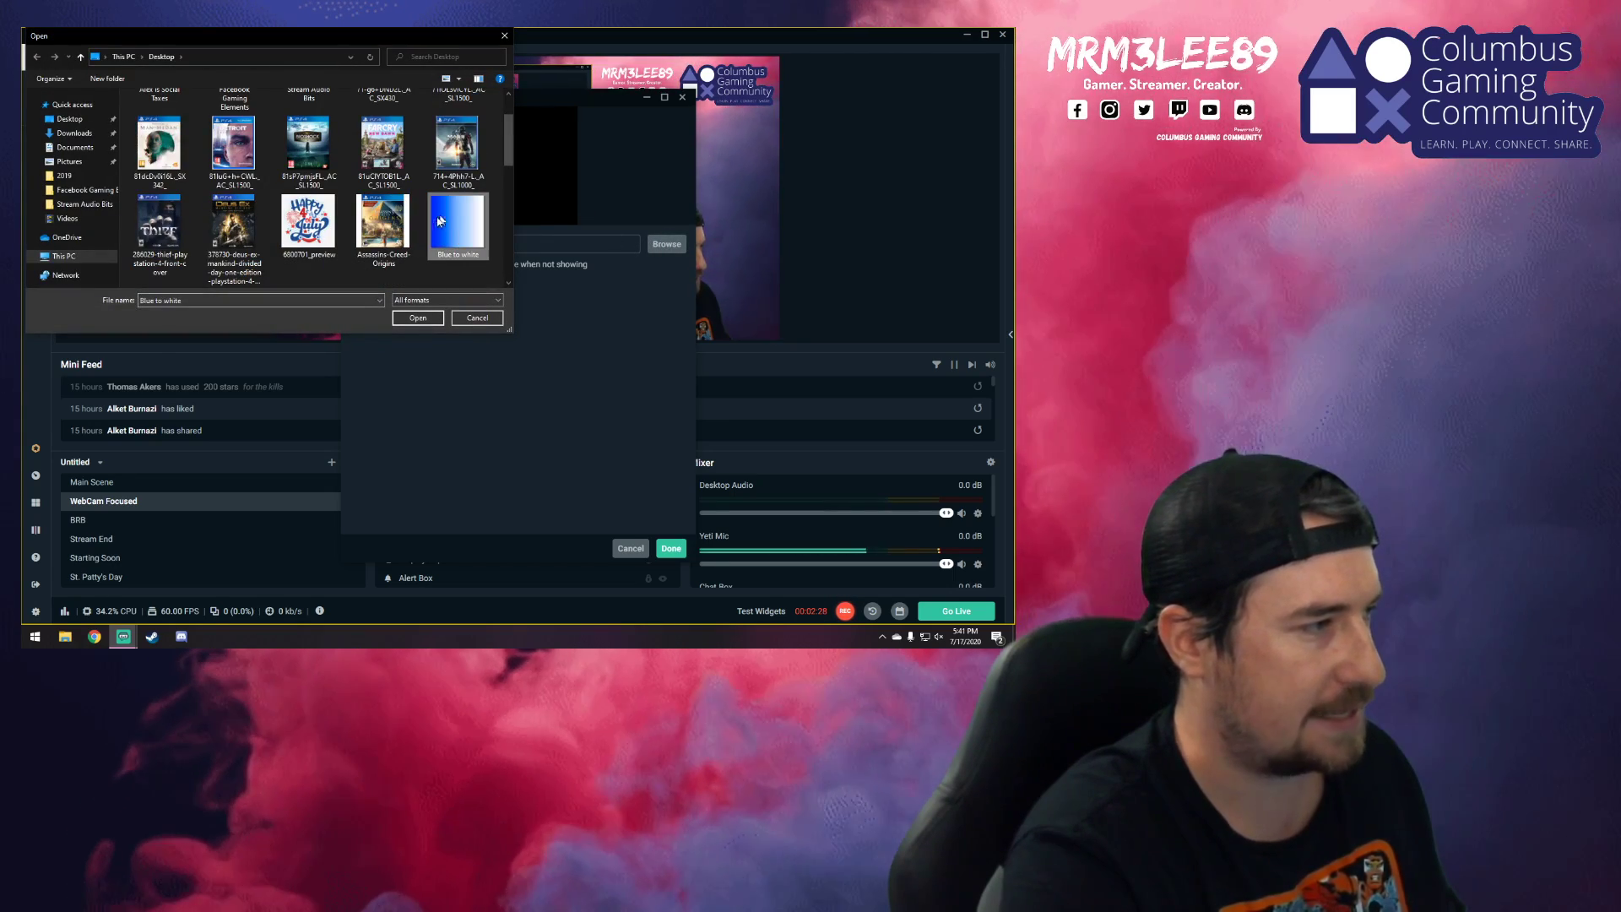
click(422, 318)
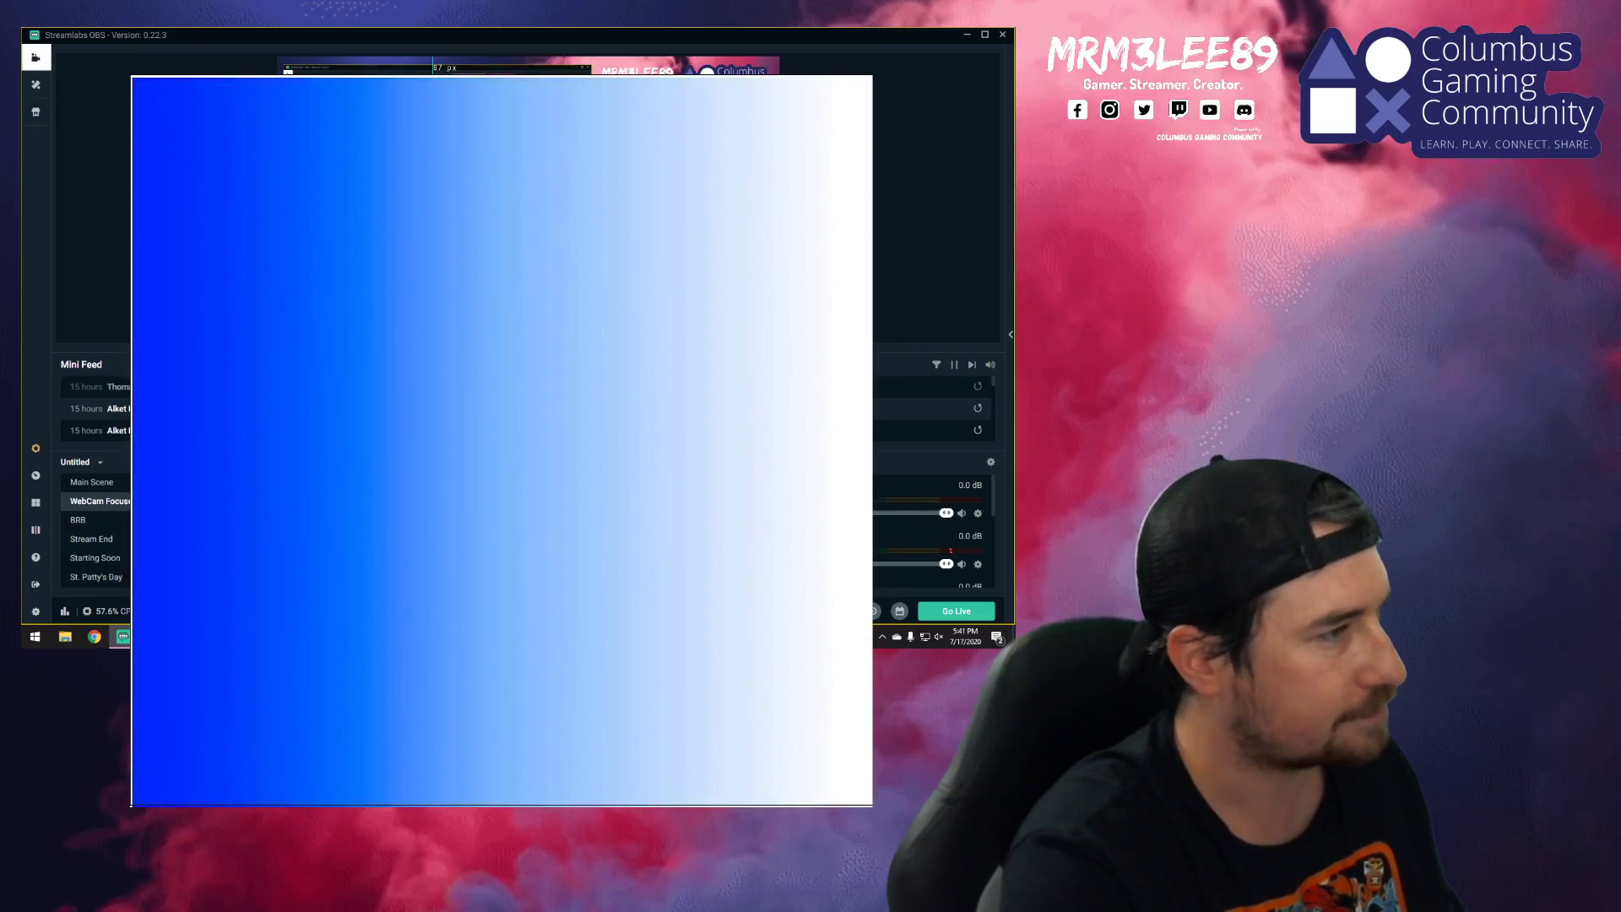
- Resize the gradient image and place it over the webcam at the canvas's lower edge, about 206 px from the right edge
drag(379, 150, 380, 192)
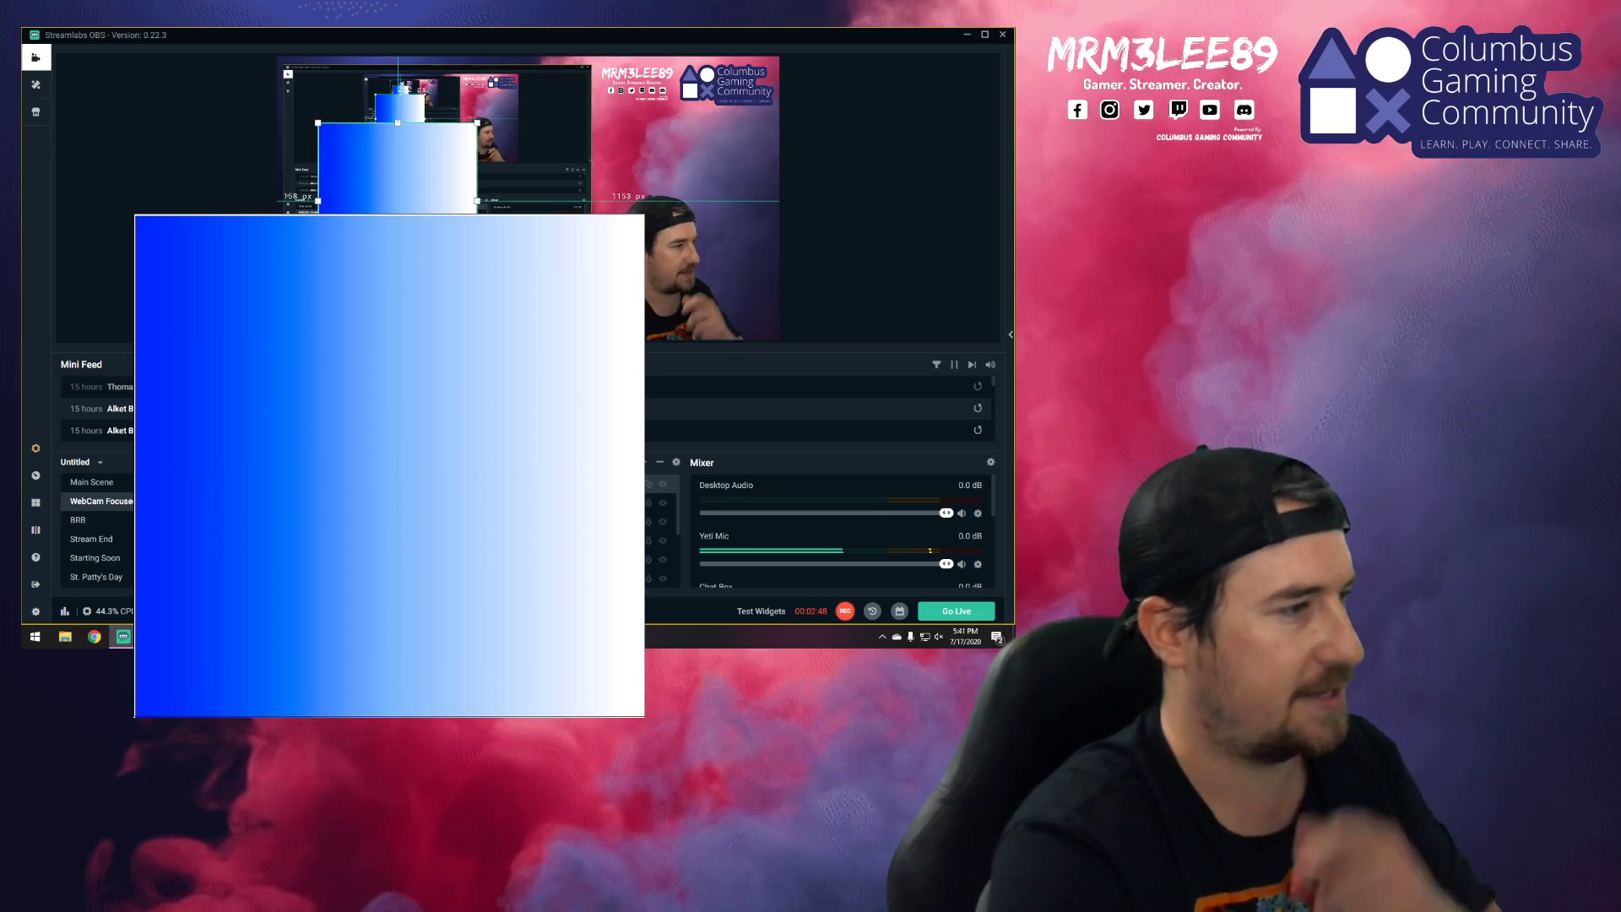
drag(374, 222, 462, 239)
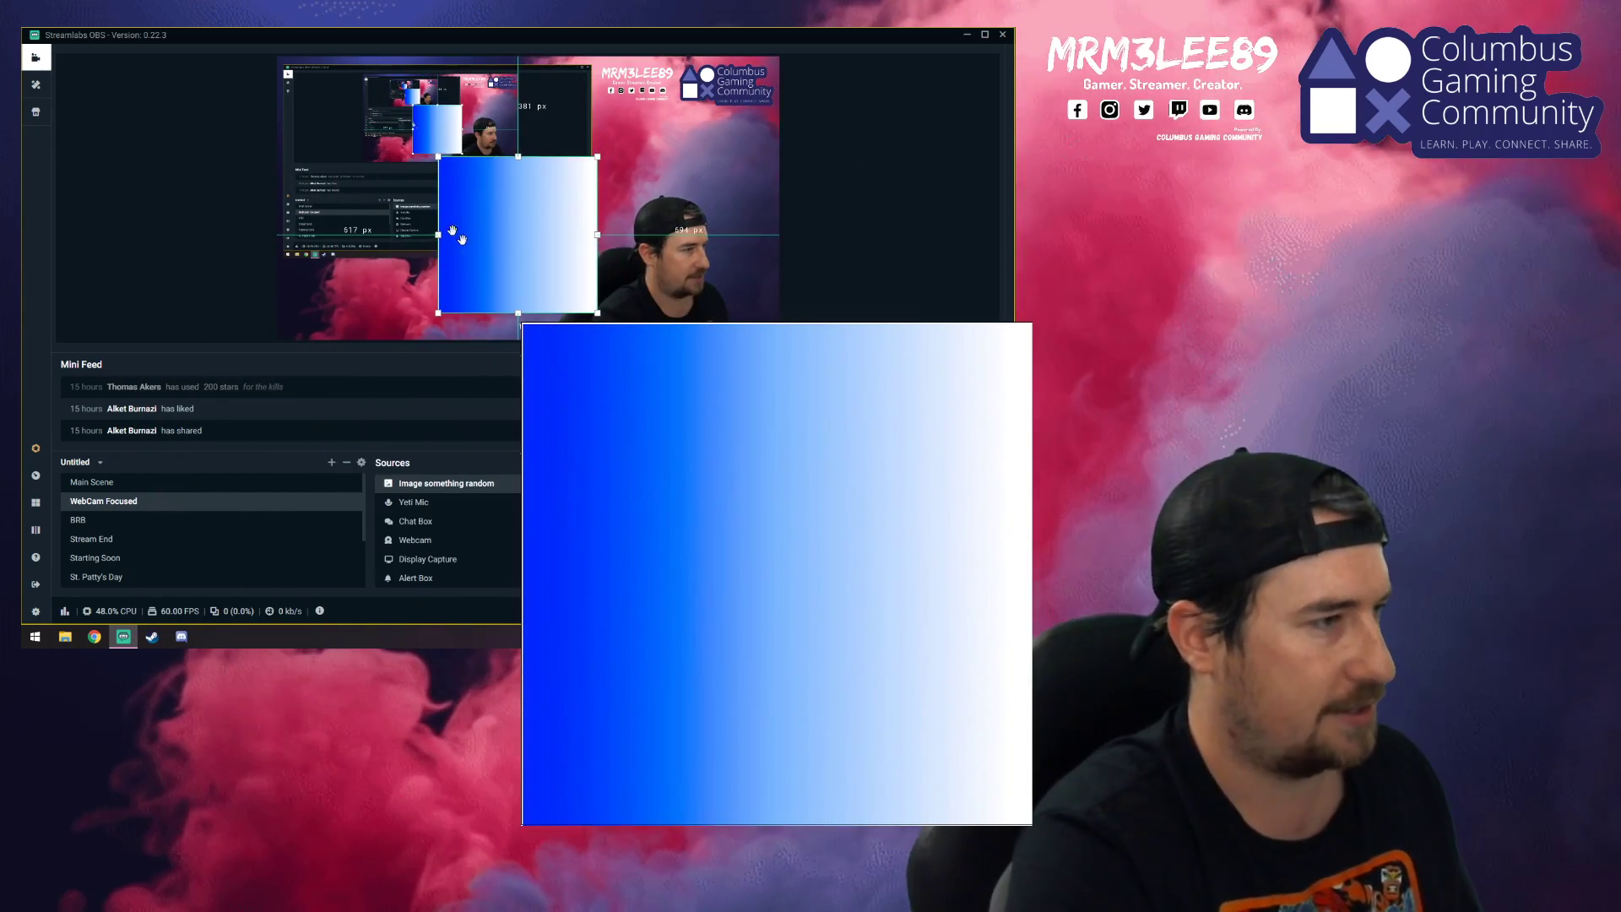
click(406, 150)
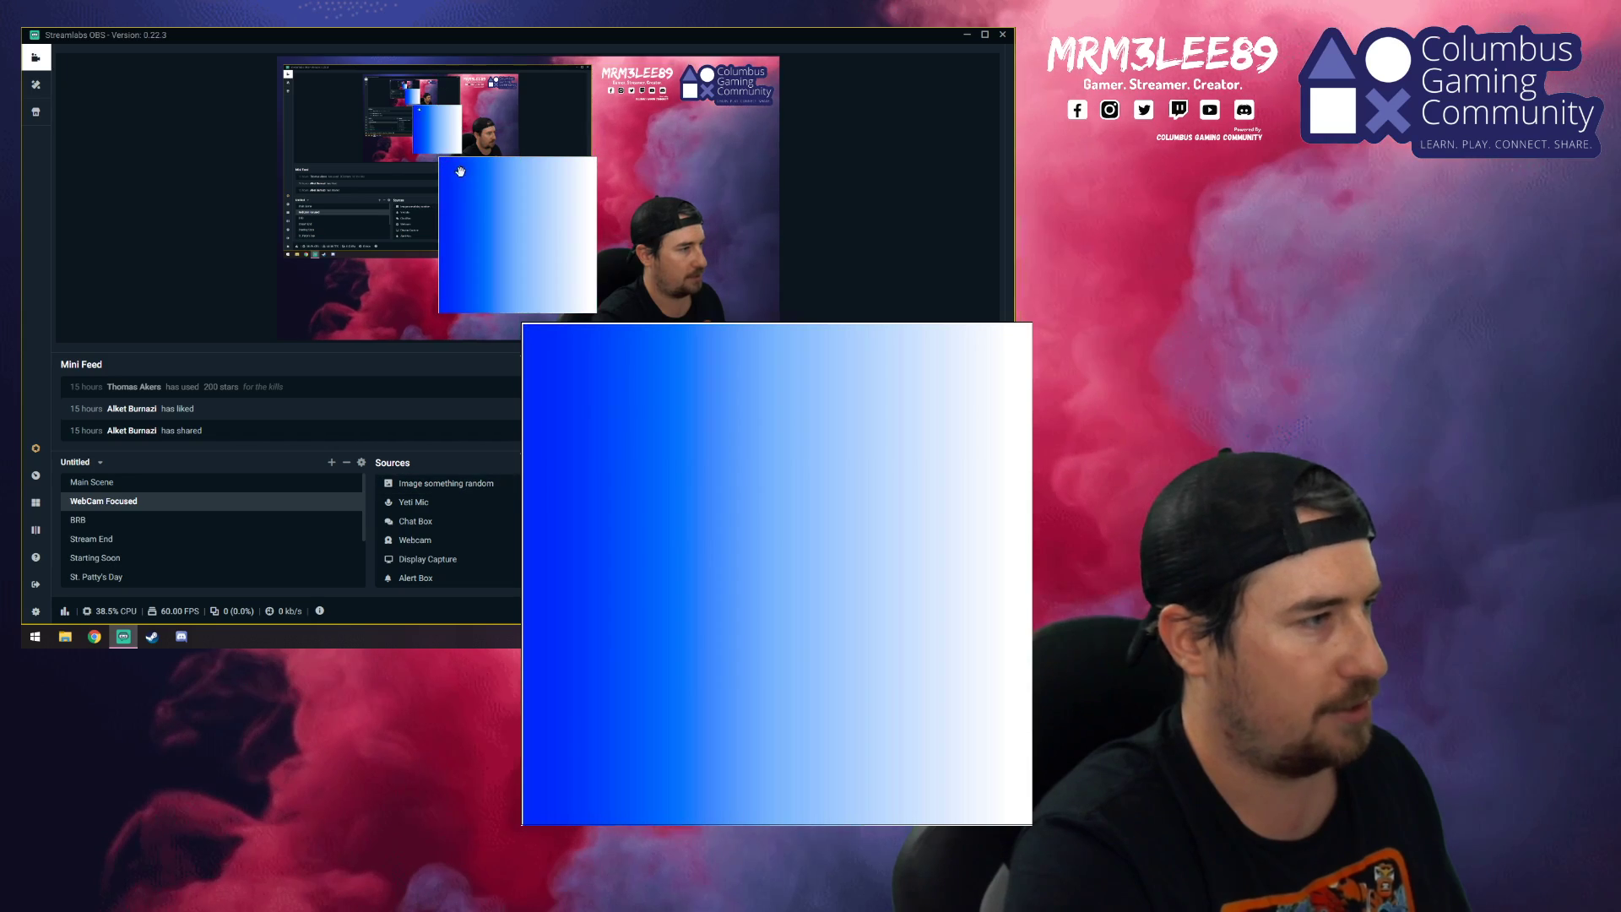
drag(438, 156, 605, 230)
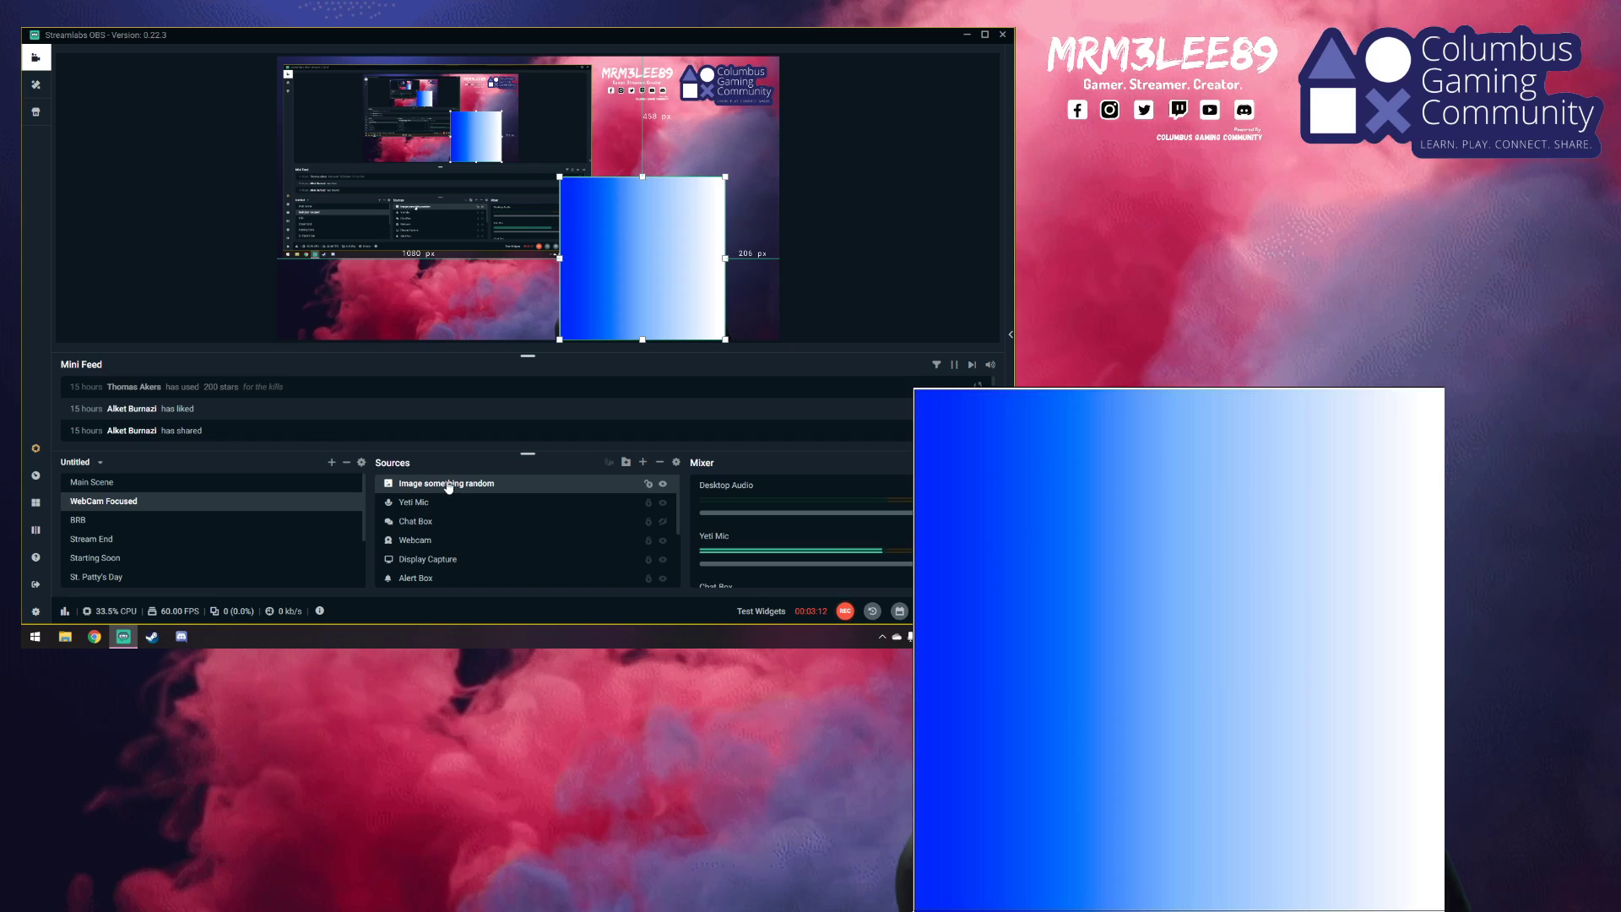
- Place "Image something random" directly below Webcam in the source order and toggle the Webcam source's lock
drag(448, 490, 447, 551)
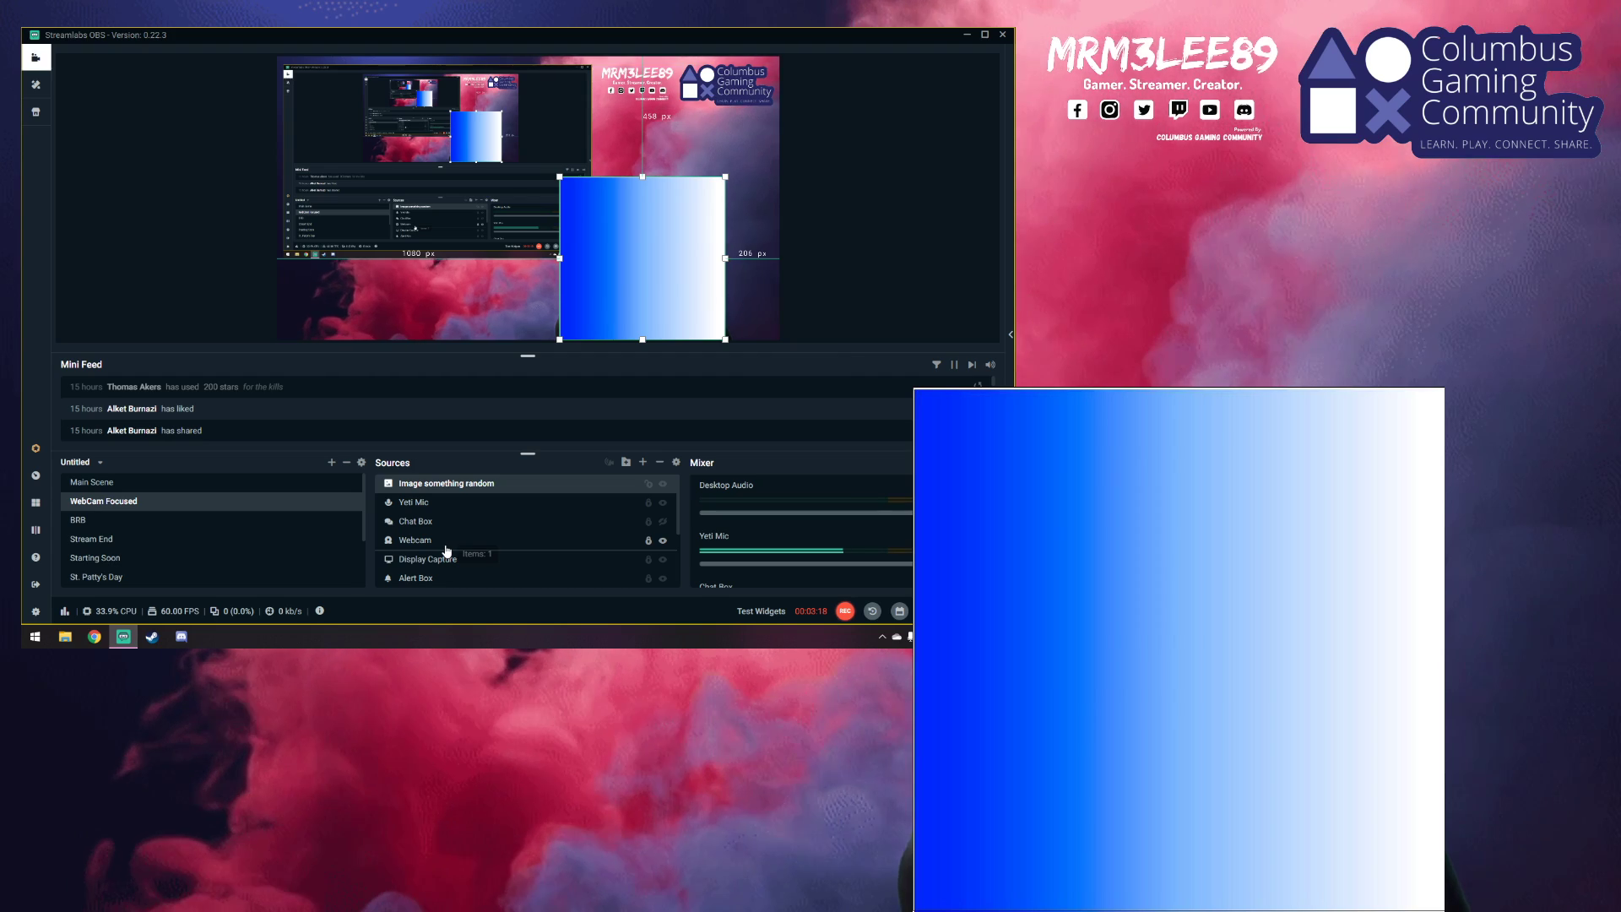
drag(447, 551, 448, 550)
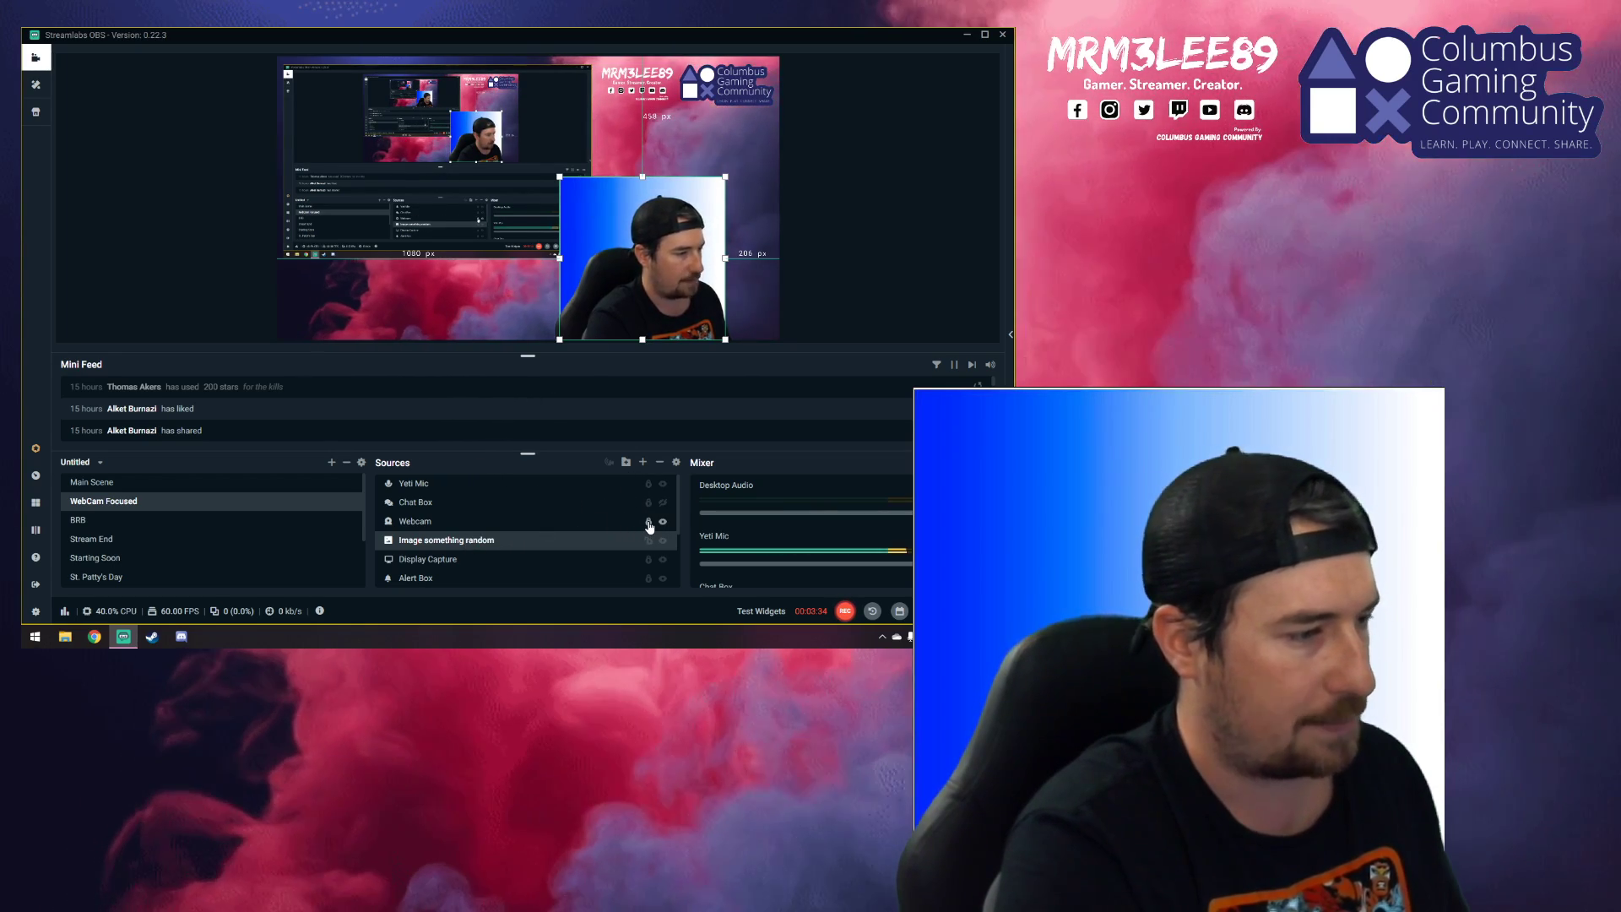
click(649, 522)
click(561, 544)
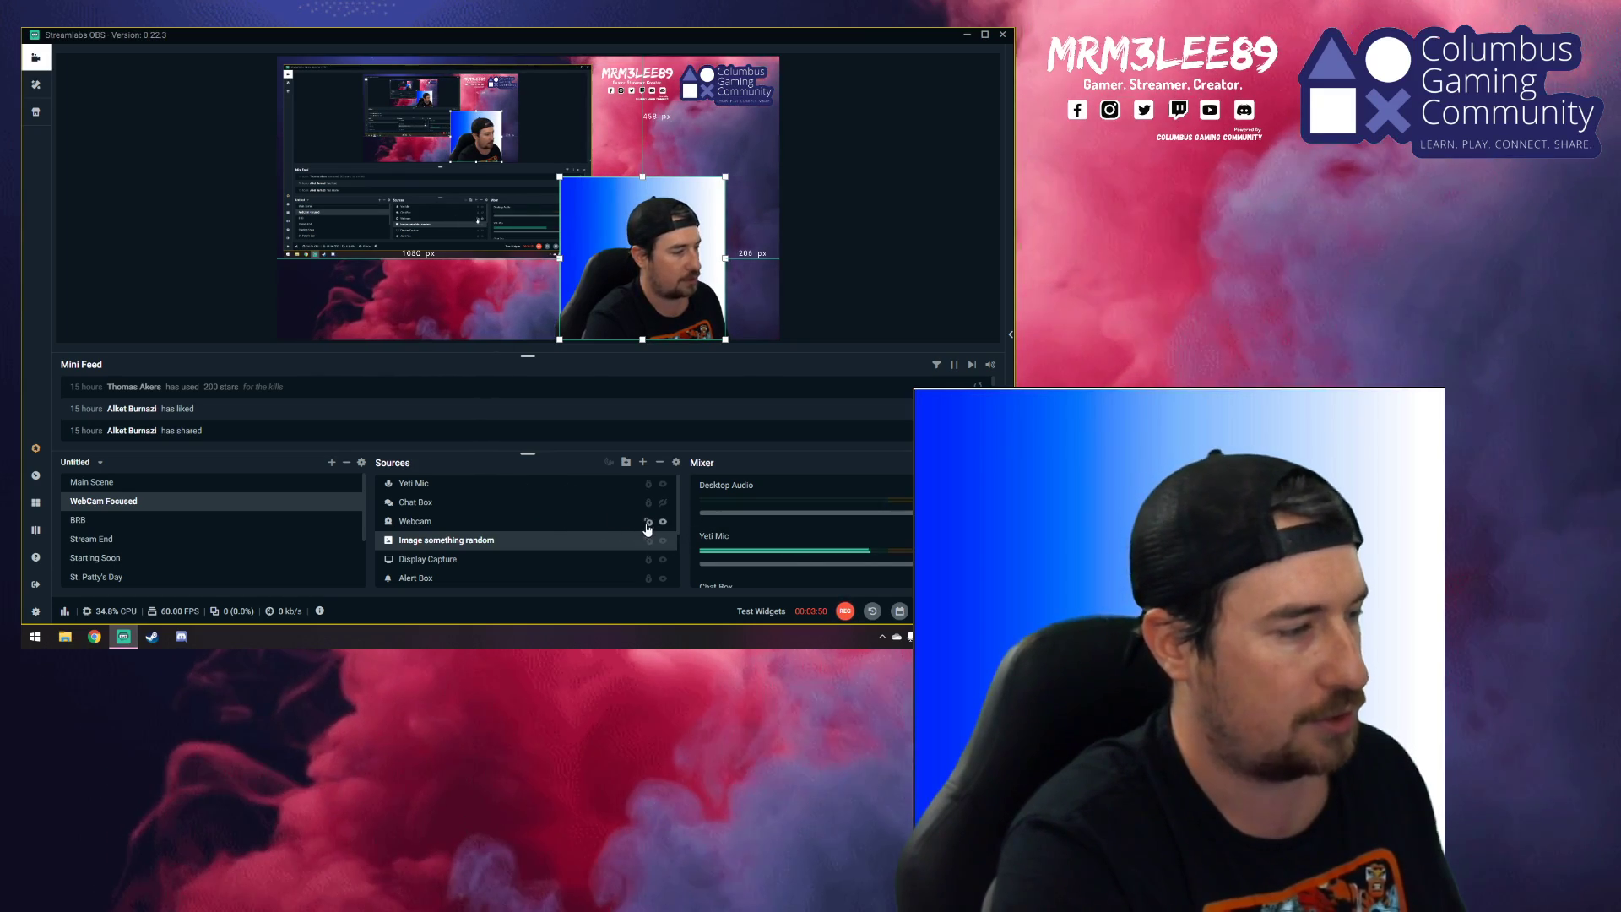
click(648, 522)
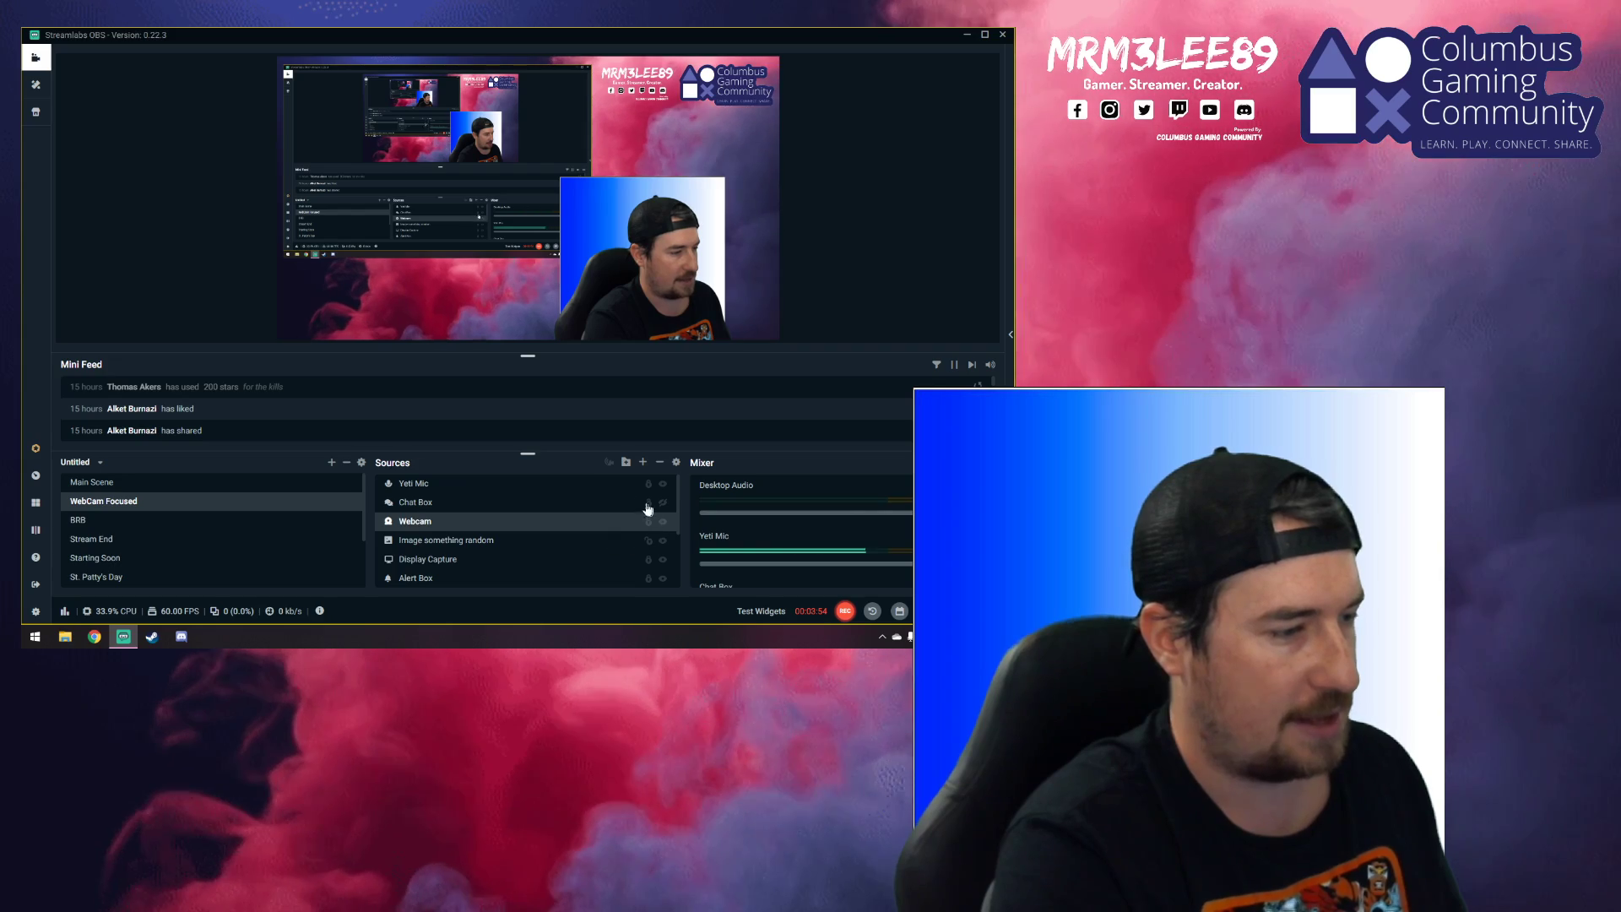
- Shift the gradient image slightly behind the webcam, to about 224 px from the canvas's right edge
scroll(619, 514, down, 1)
drag(645, 288, 653, 279)
drag(652, 279, 650, 279)
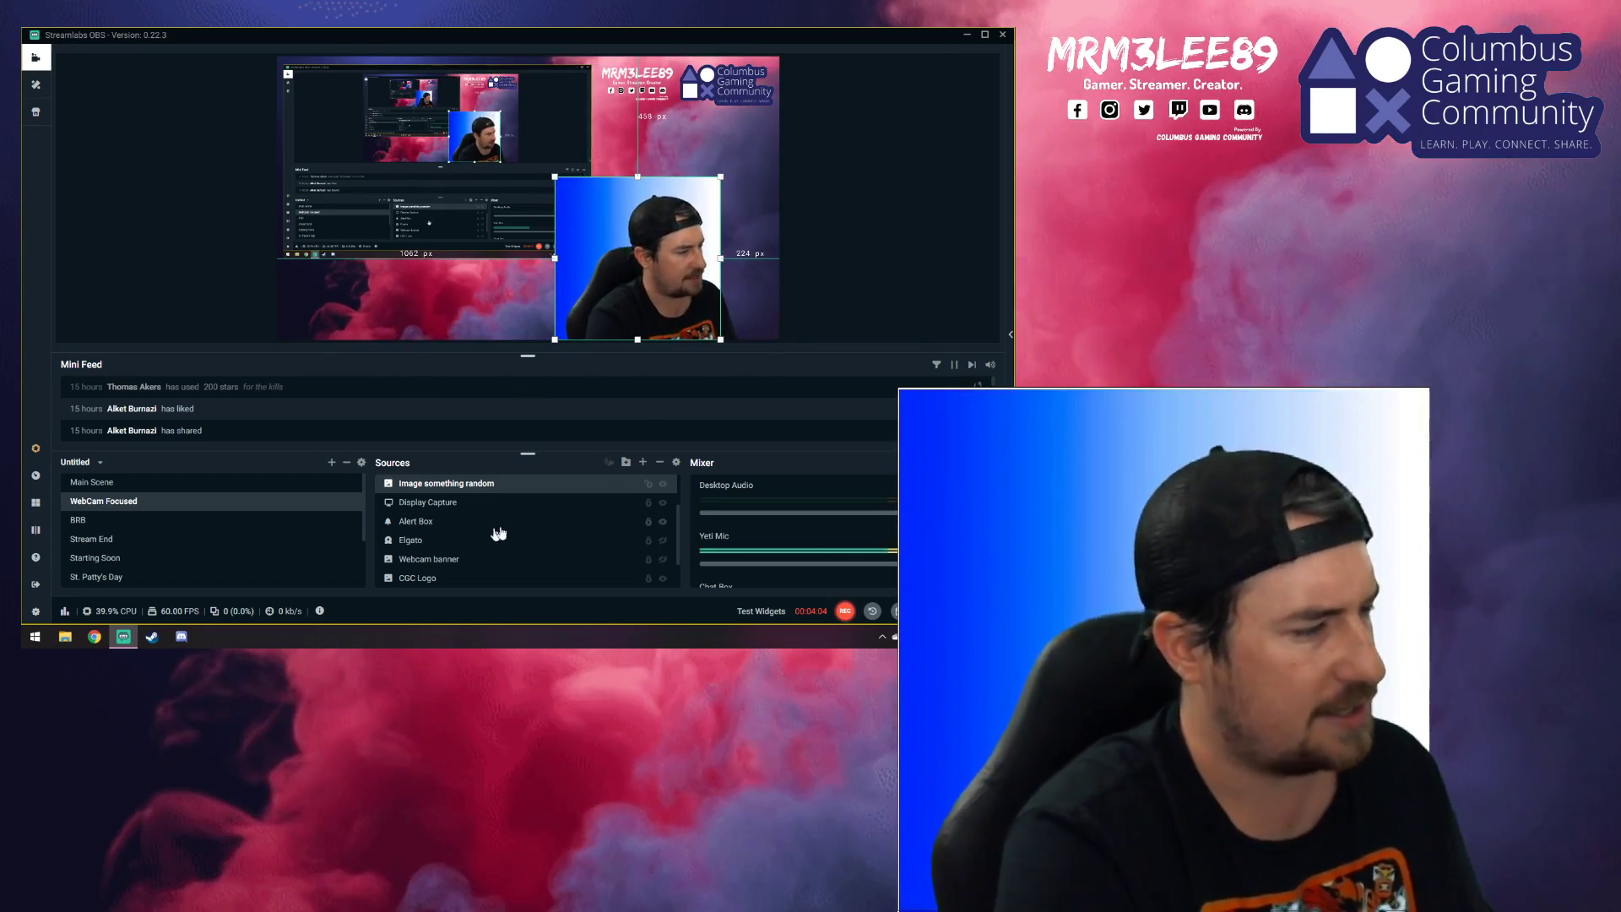
- Fit the gradient image to the screen and stretch it across the canvas's full width
right_click(593, 488)
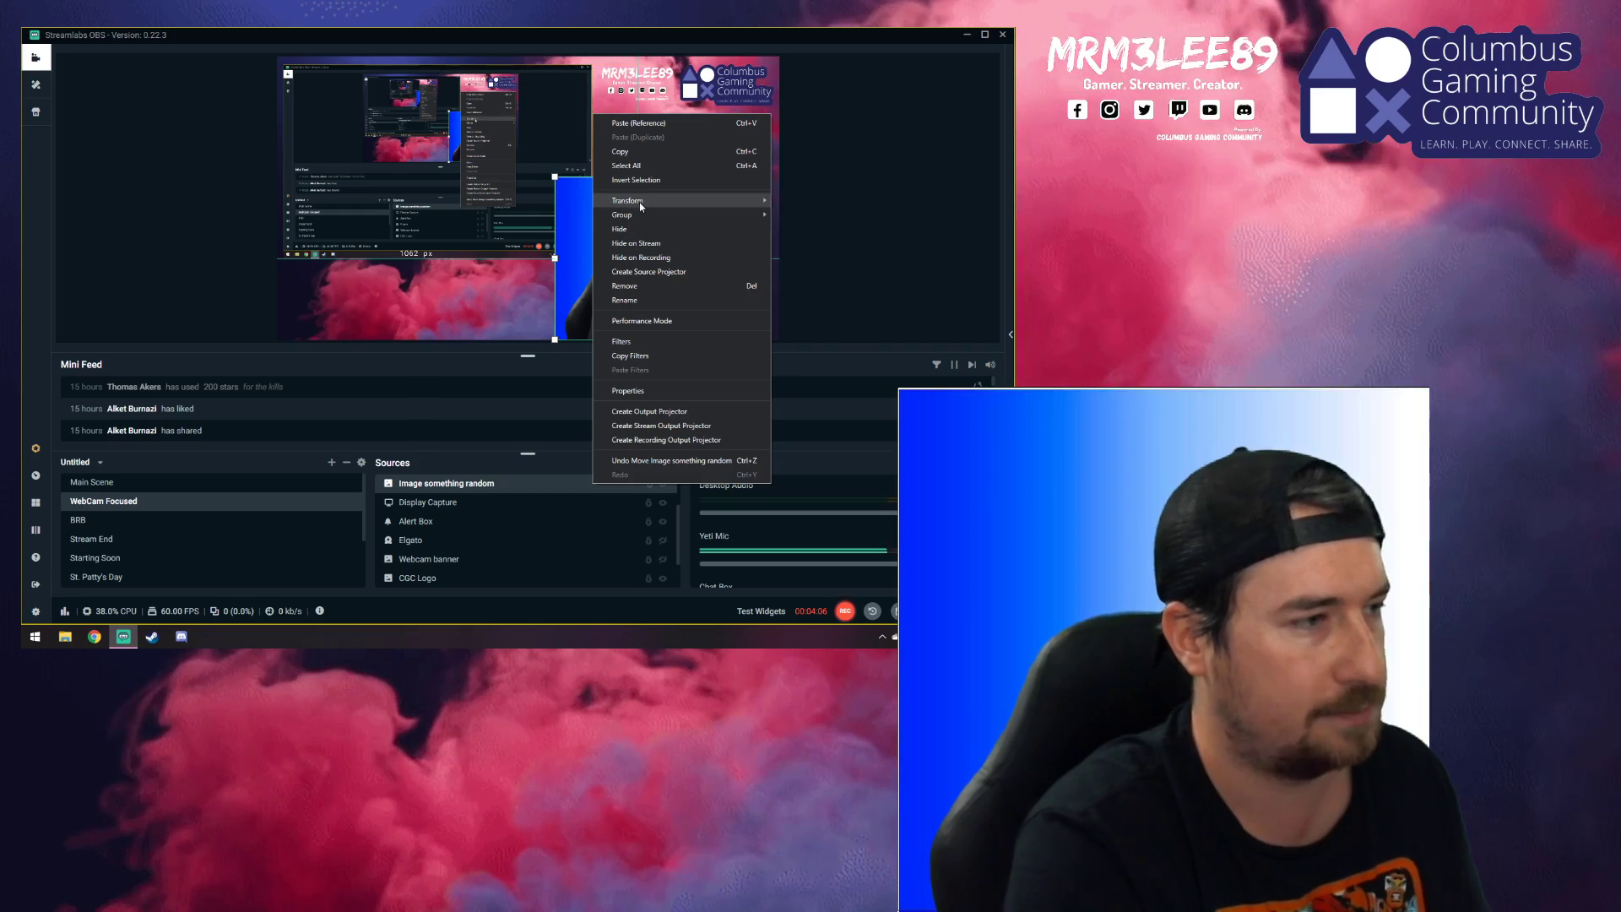
mouse_move(641, 206)
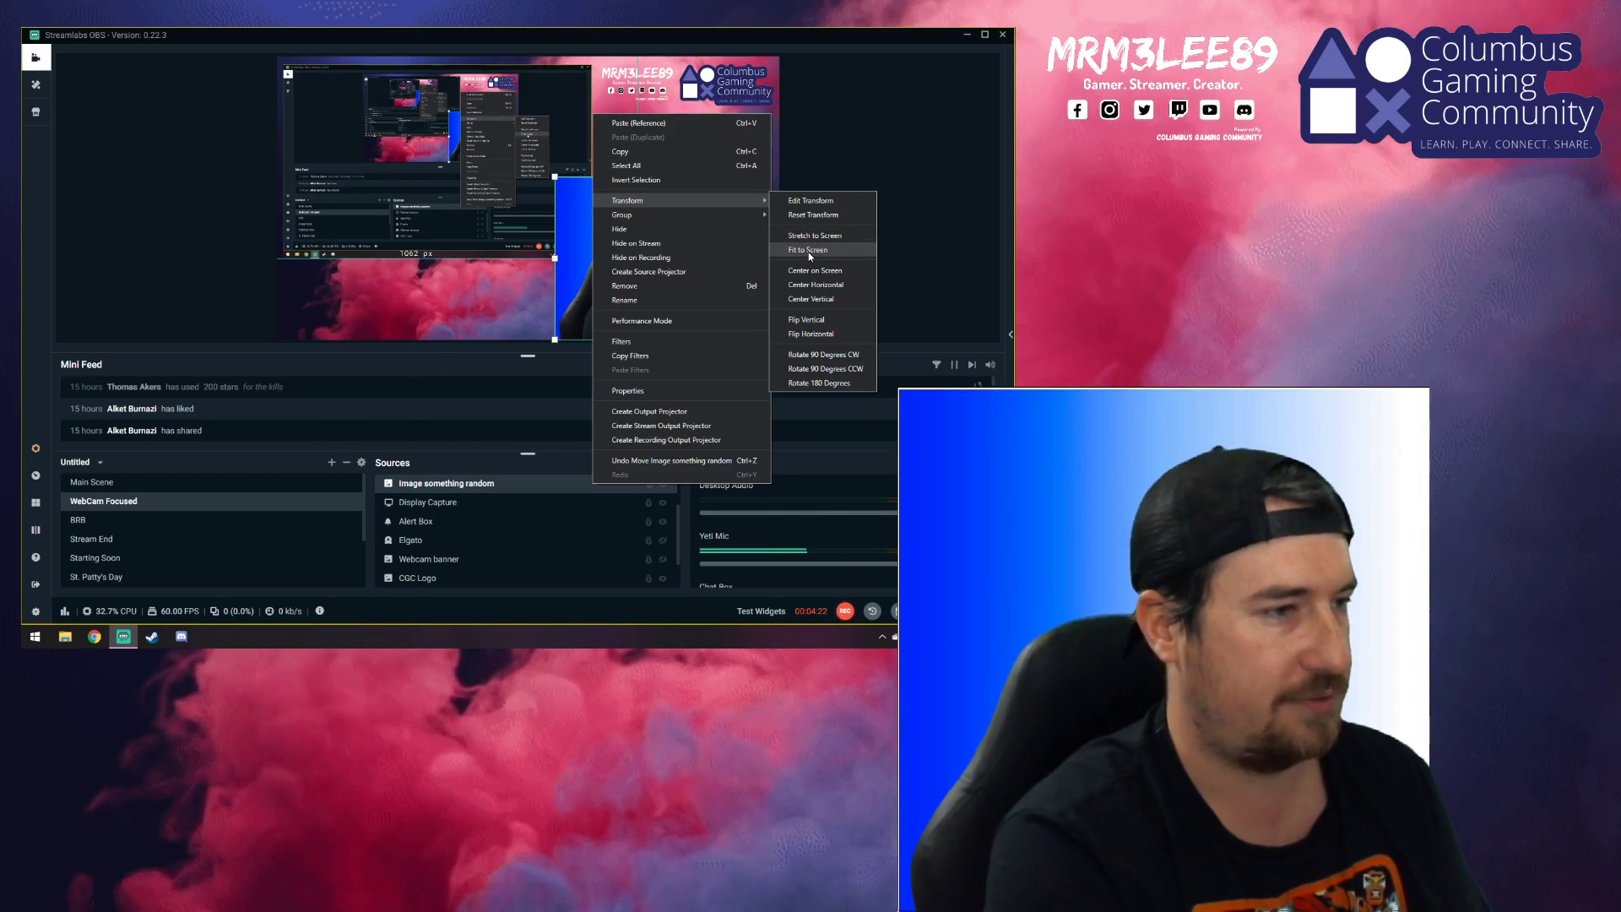
click(808, 250)
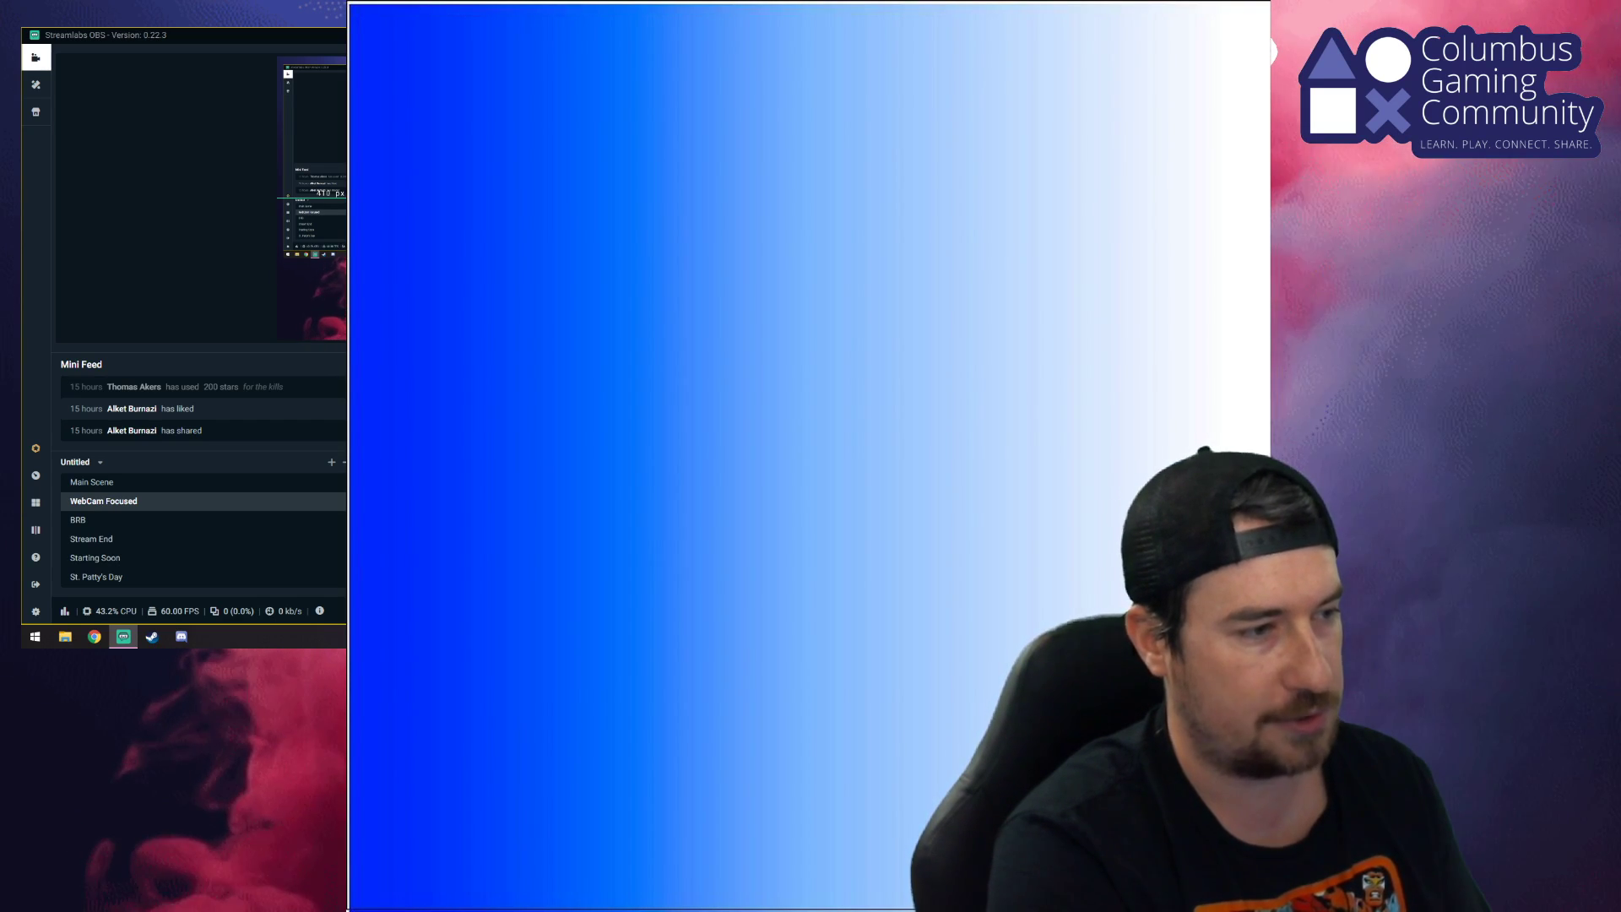
key(ctrl+s)
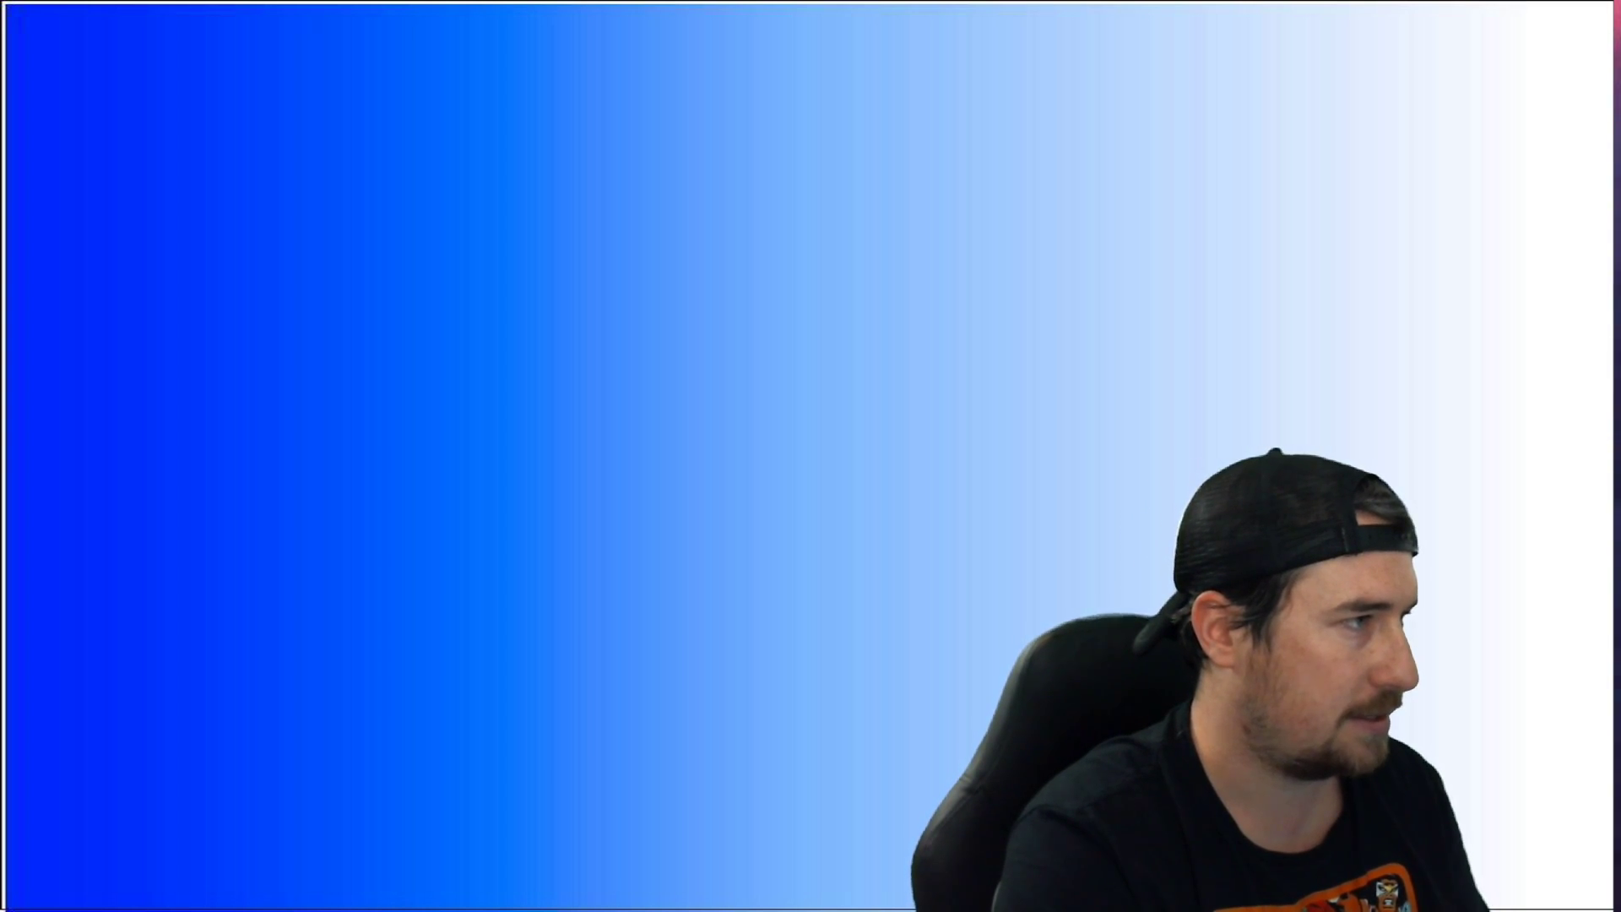
- Shrink the stretched gradient image into the canvas's lower-right area and move it slightly up and left, away from the corner
drag(277, 57, 562, 185)
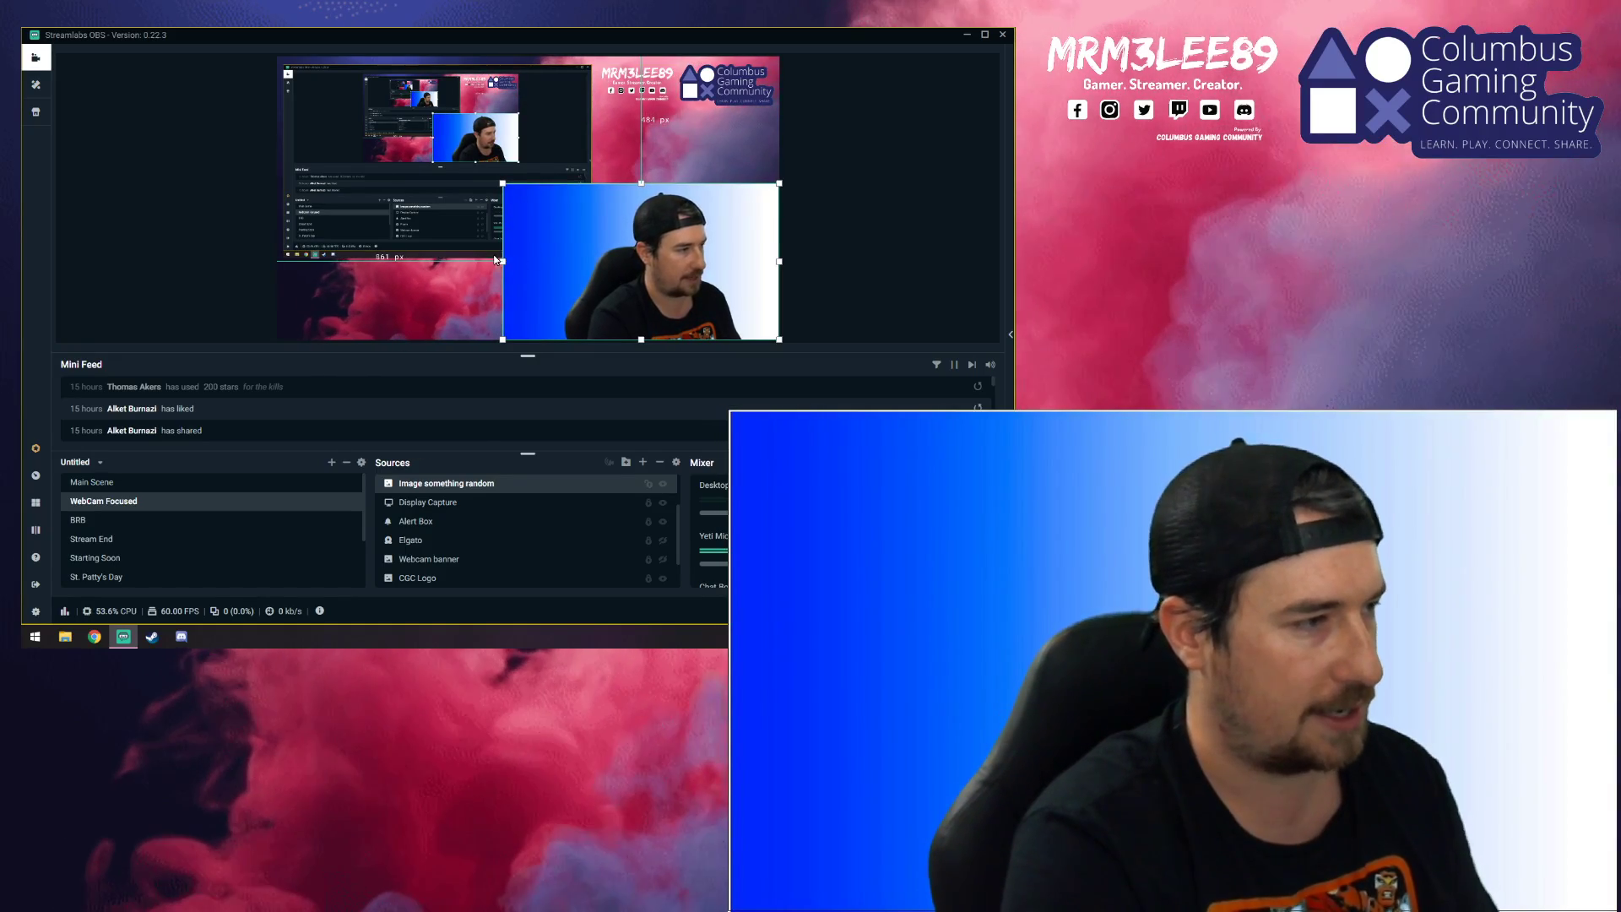
mouse_move(502, 261)
mouse_down()
mouse_move(555, 261)
mouse_move(489, 261)
mouse_move(591, 253)
mouse_move(508, 261)
mouse_up()
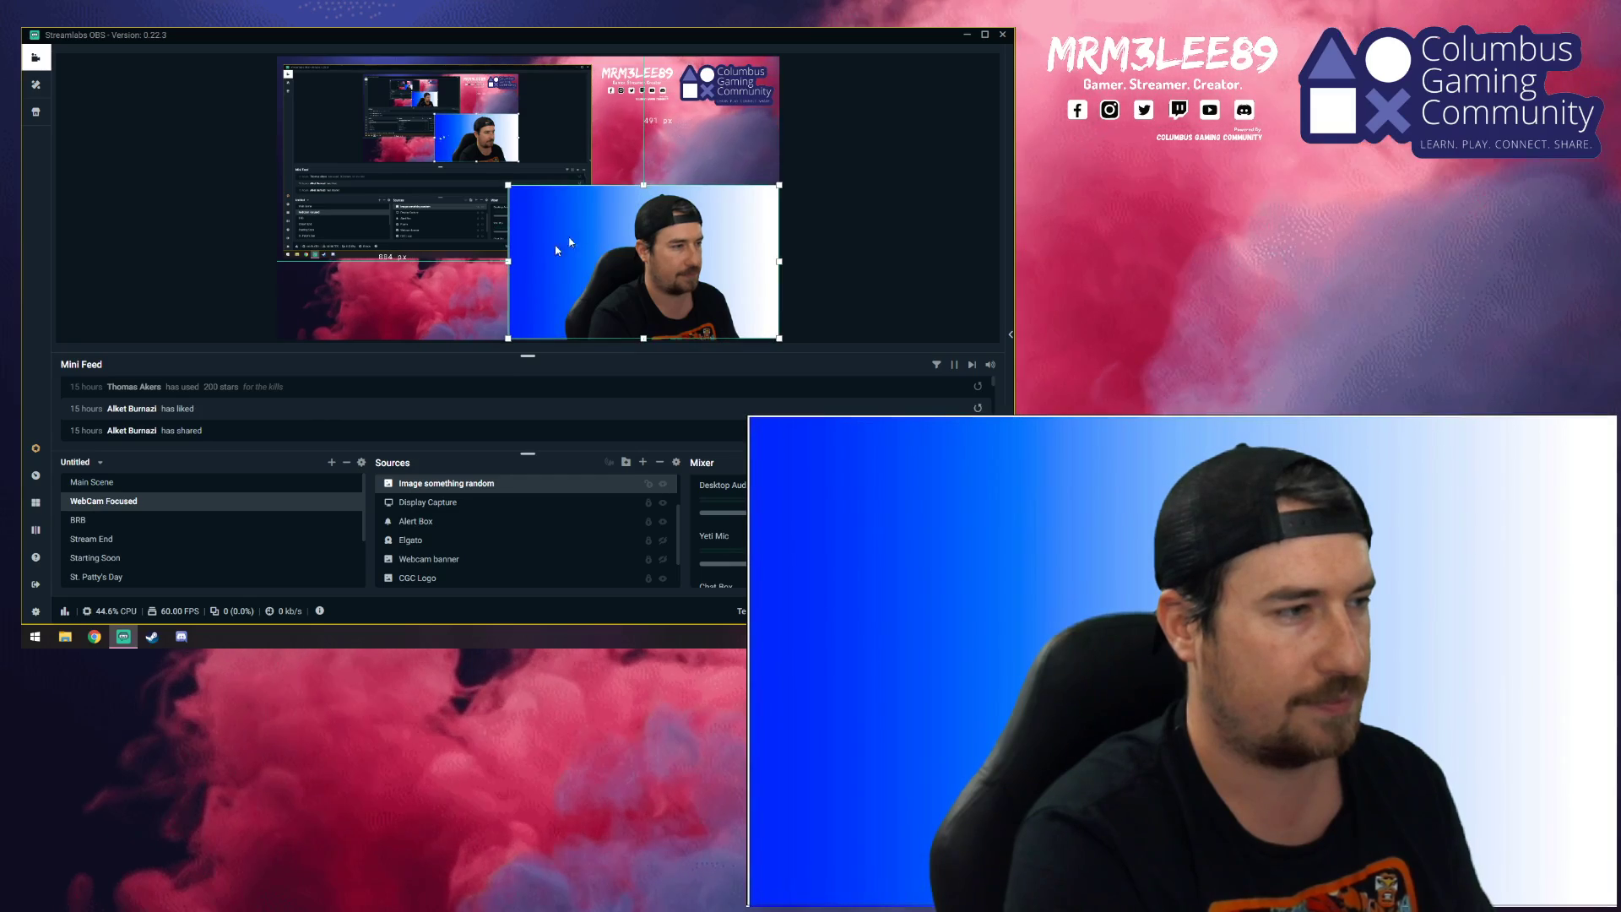
mouse_move(643, 185)
mouse_down()
mouse_move(644, 127)
mouse_move(648, 182)
mouse_up()
drag(568, 242, 533, 210)
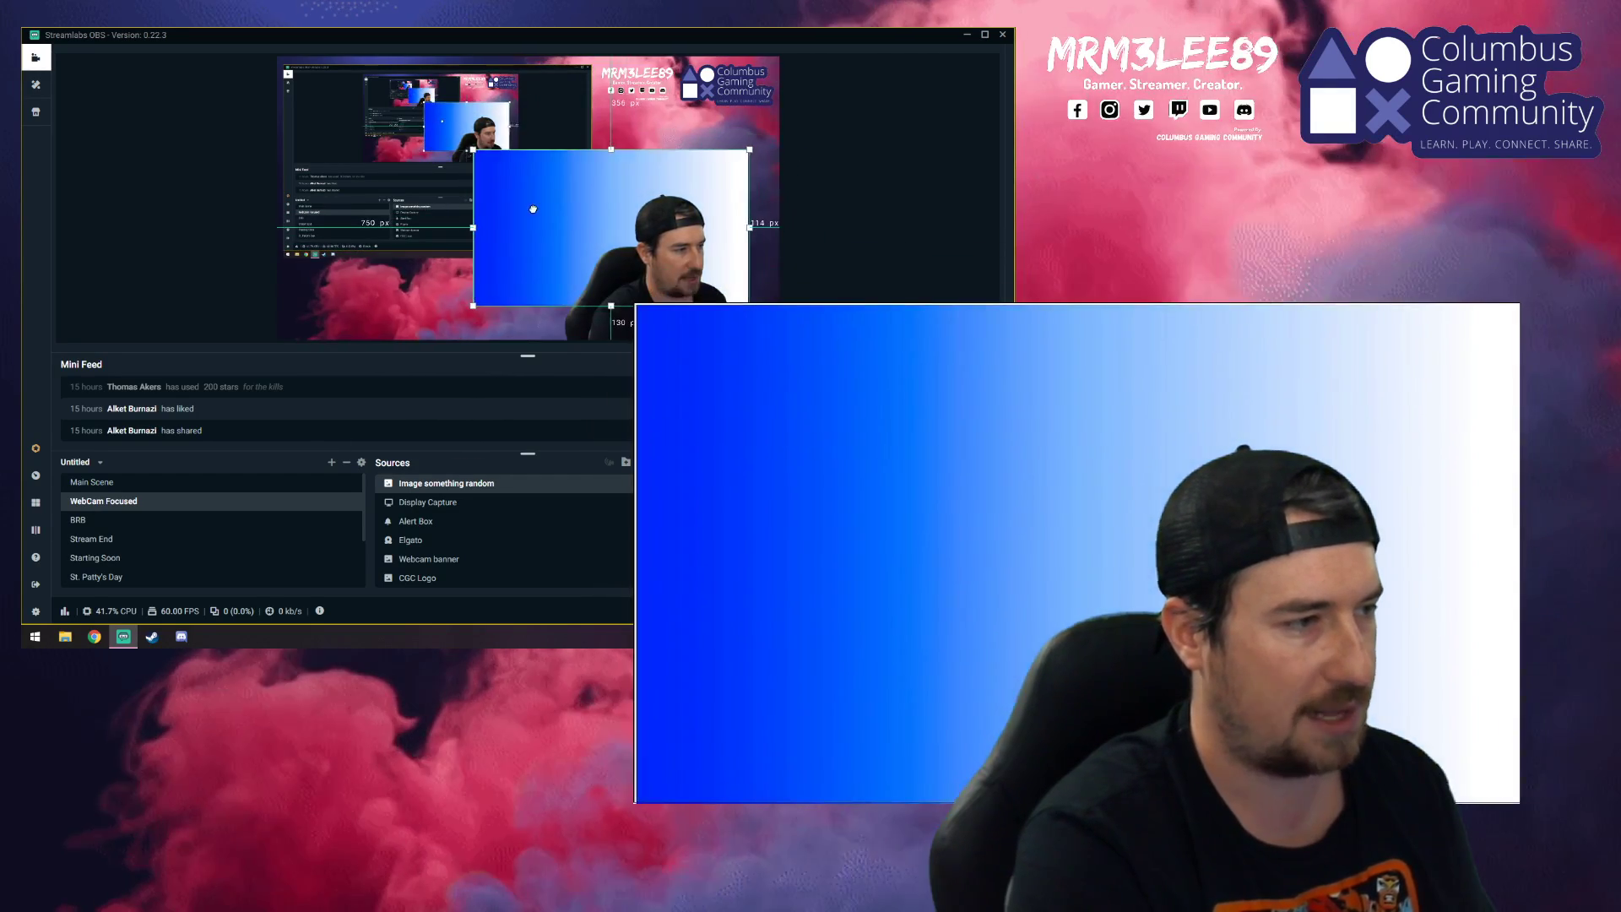
- Rotate the gradient image 90 degrees clockwise and move it back behind the webcam, about 191 px from the canvas's right edge
right_click(555, 211)
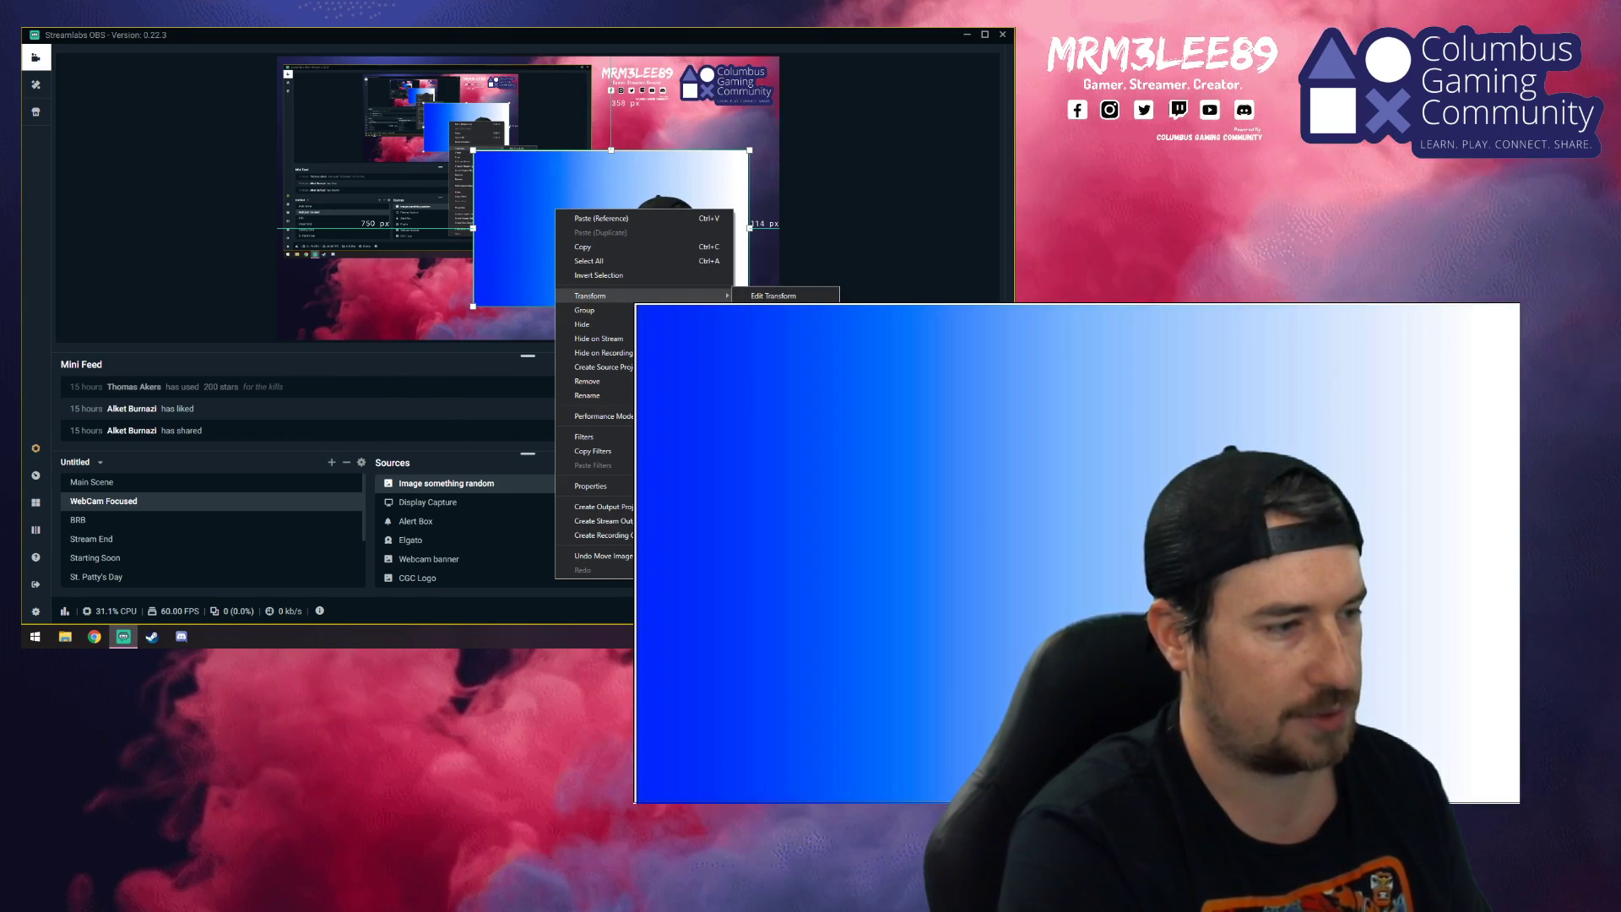
click(777, 353)
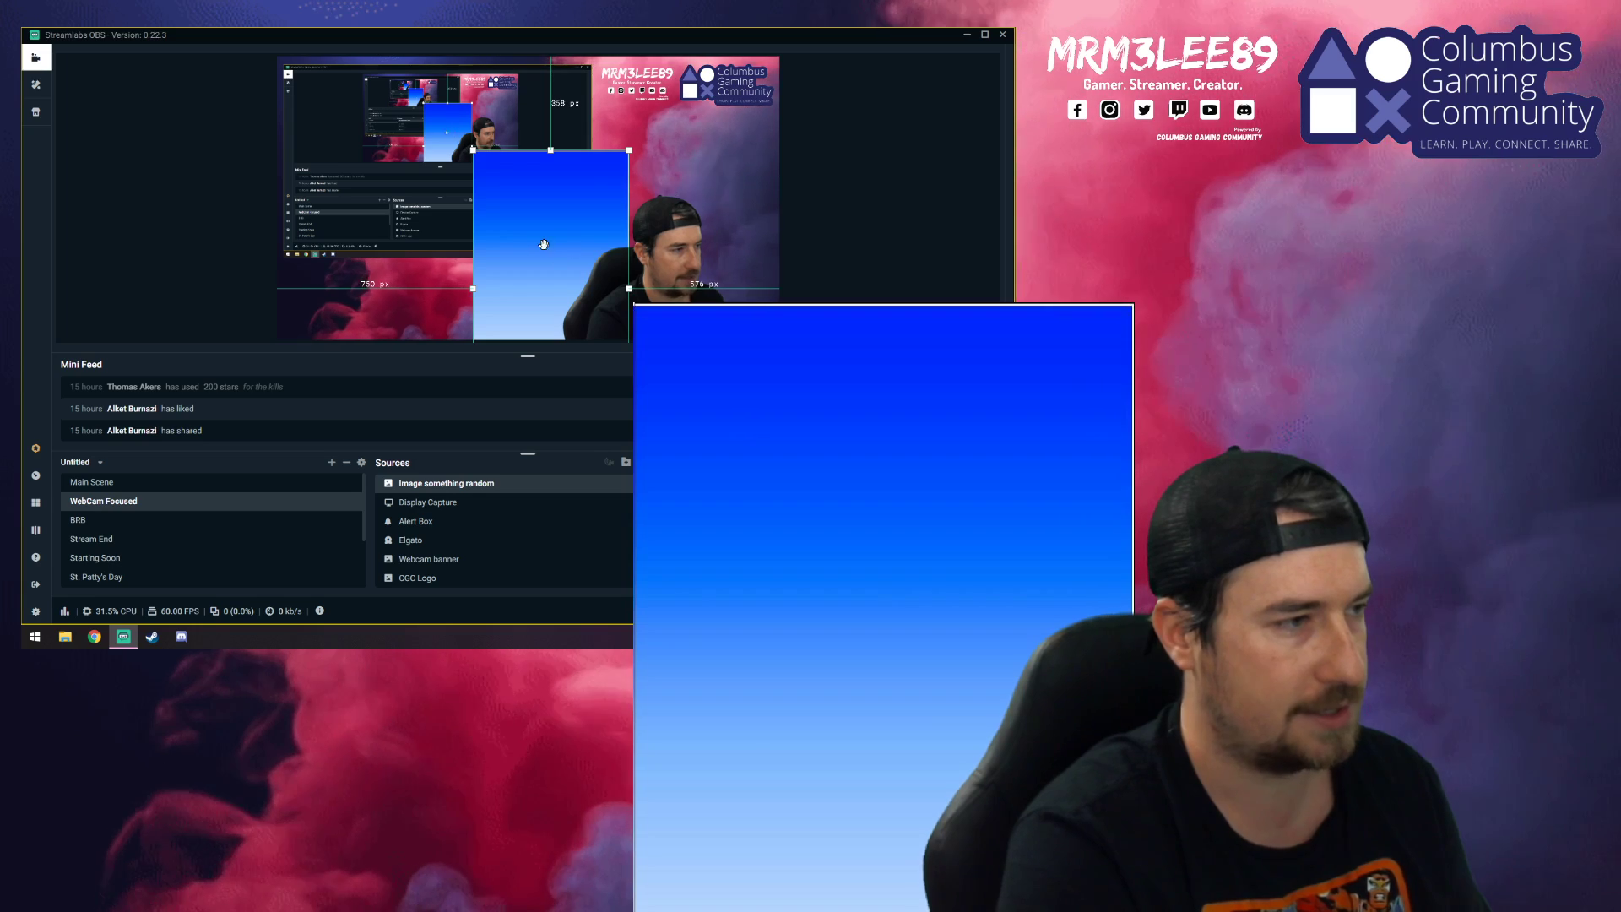
drag(544, 244, 644, 251)
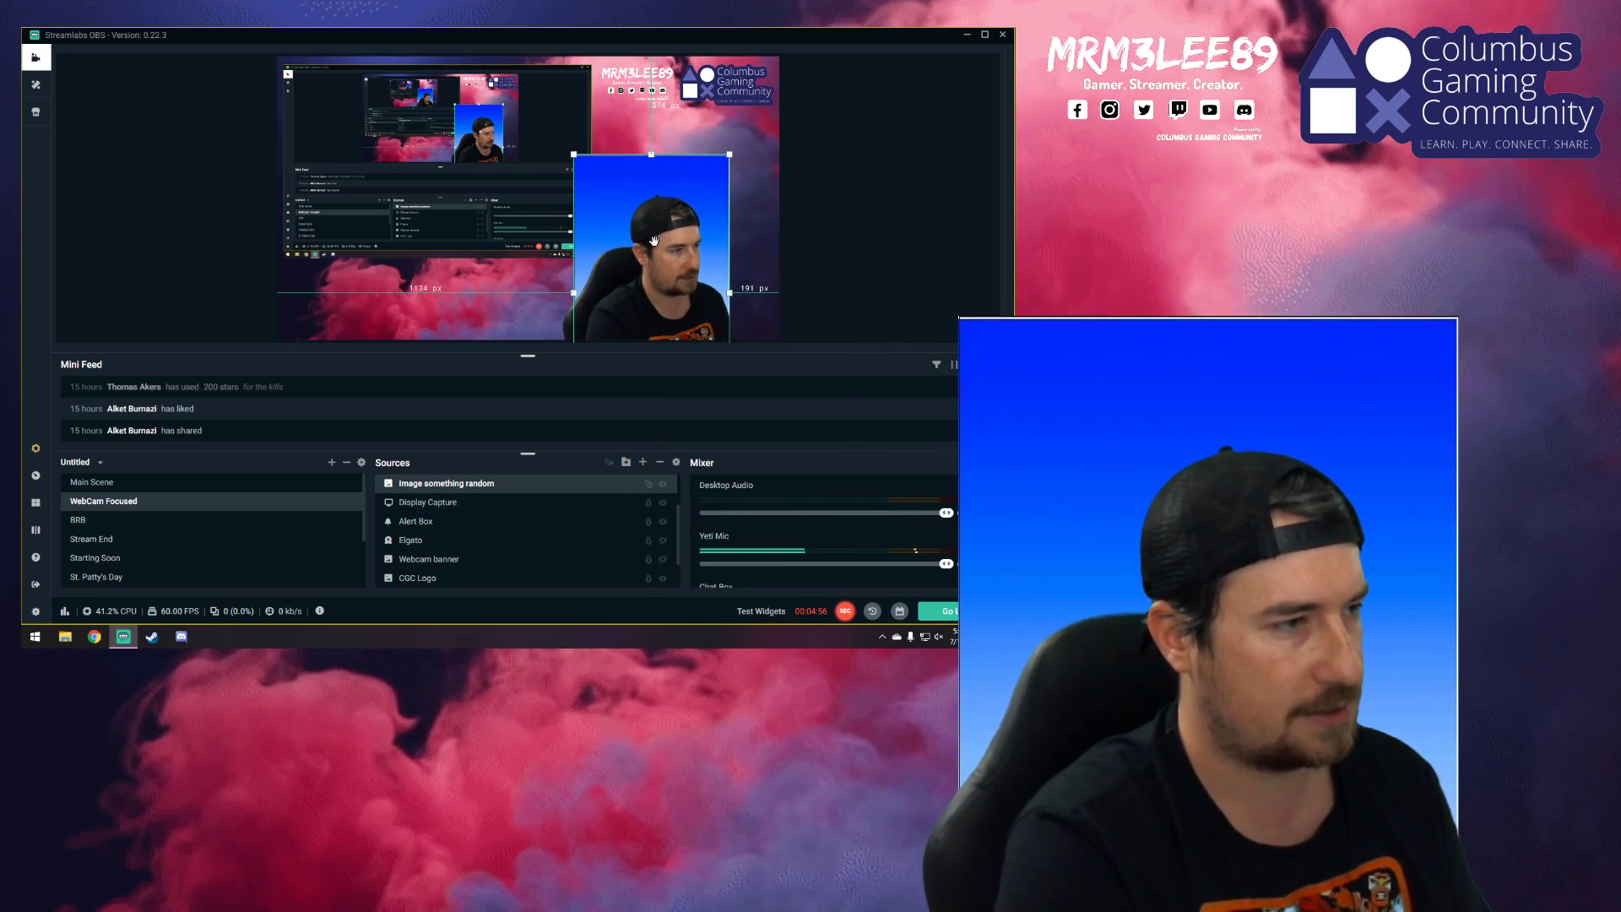
- Rotate the gradient image behind the webcam by 180 degrees
right_click(607, 188)
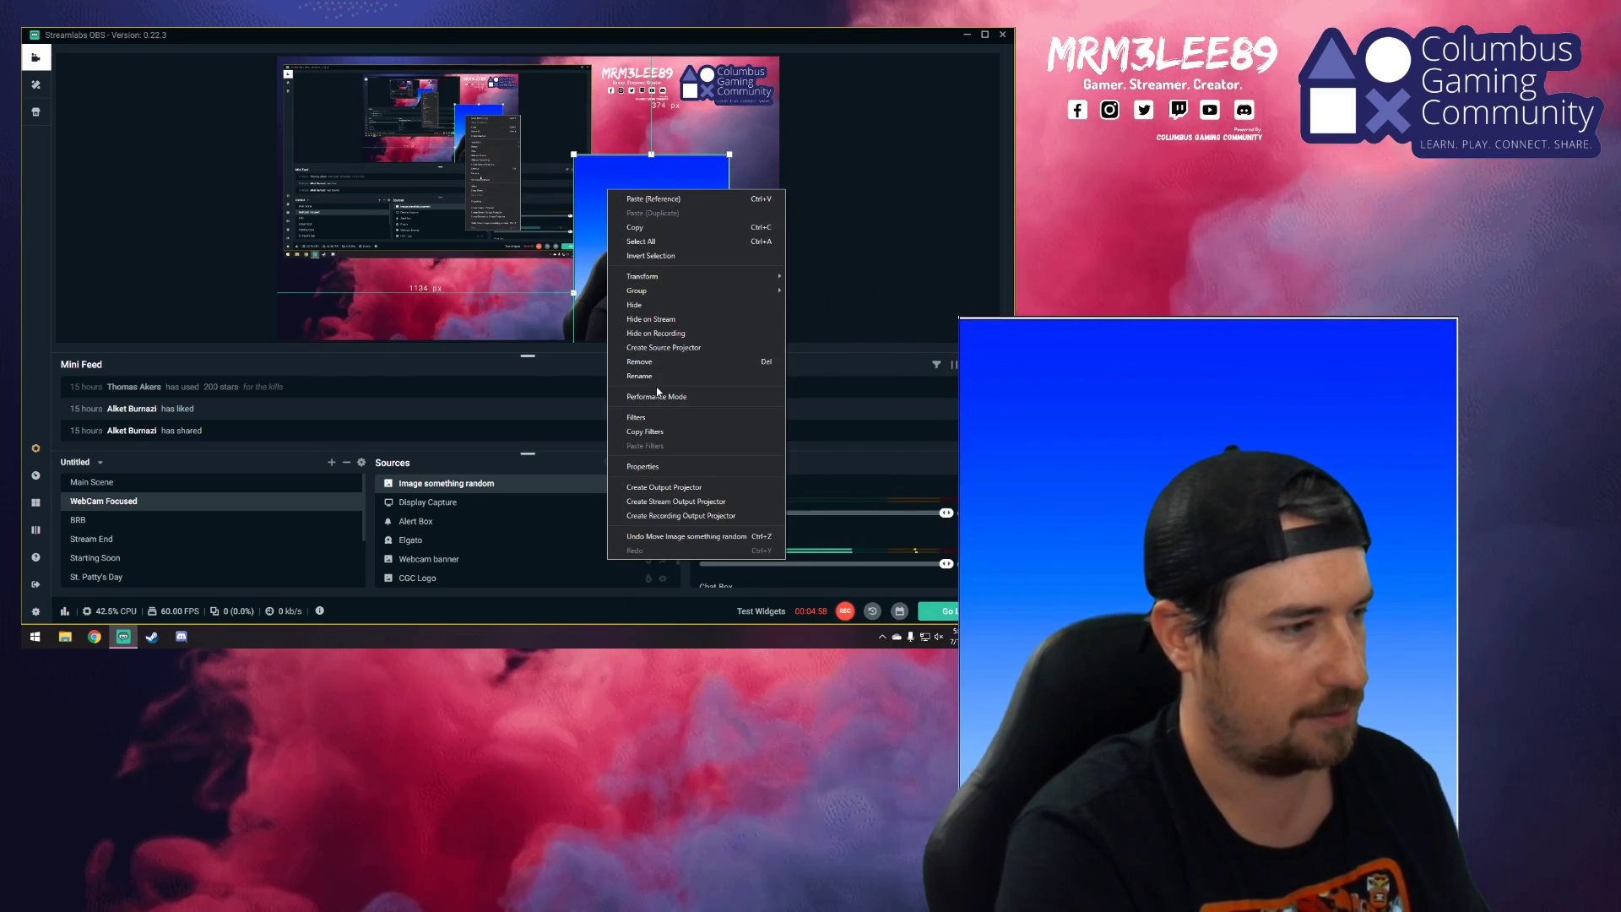
mouse_move(661, 278)
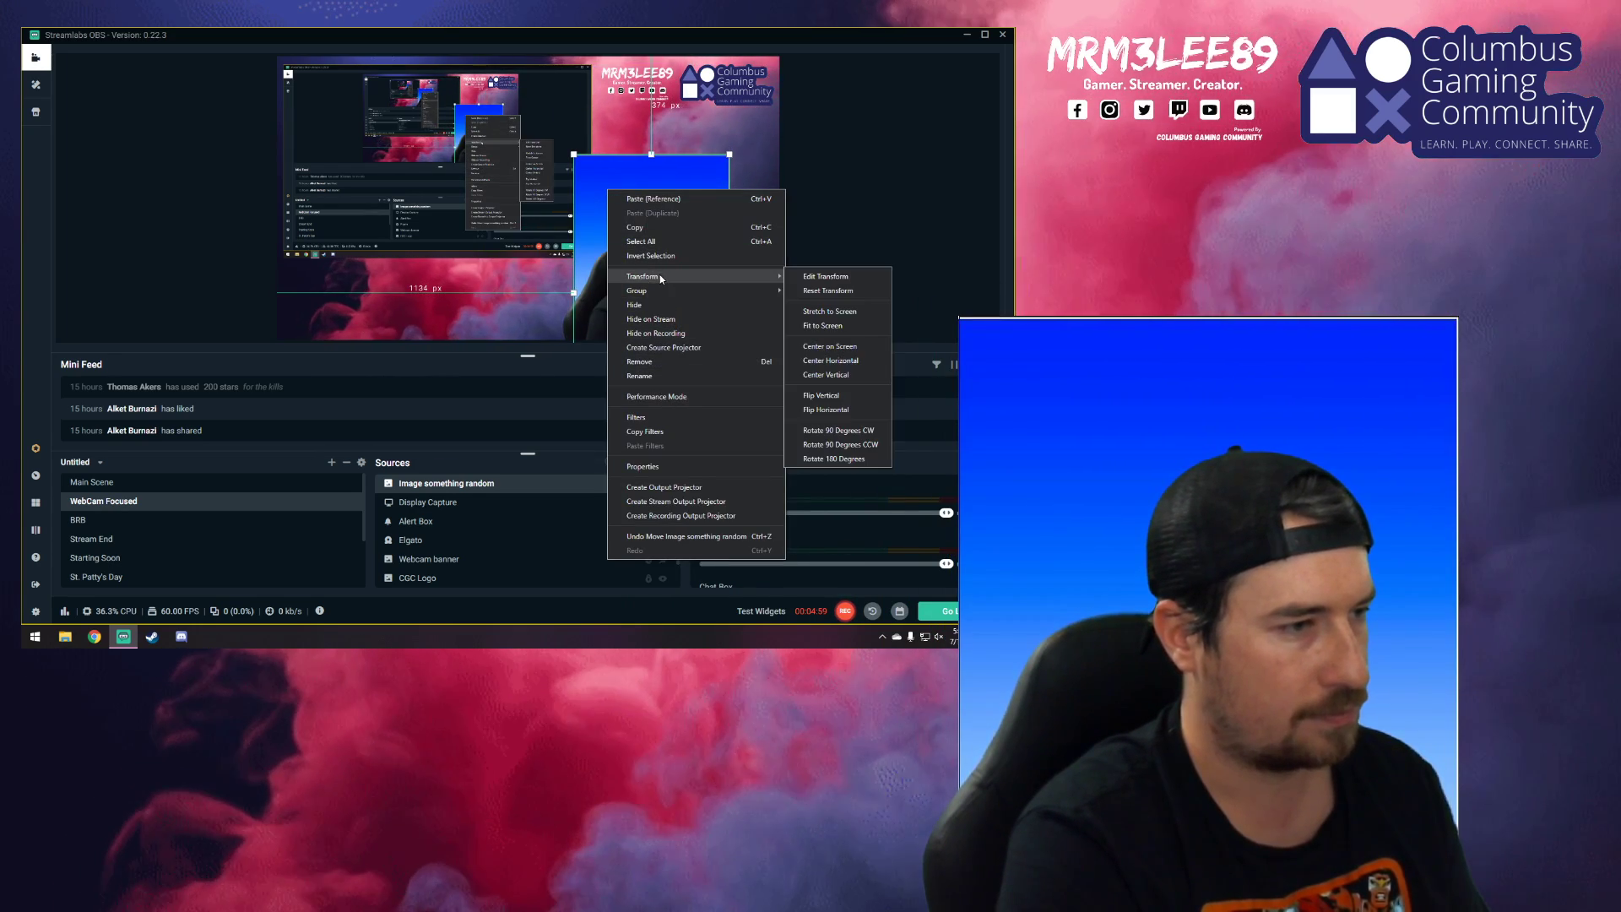
click(830, 459)
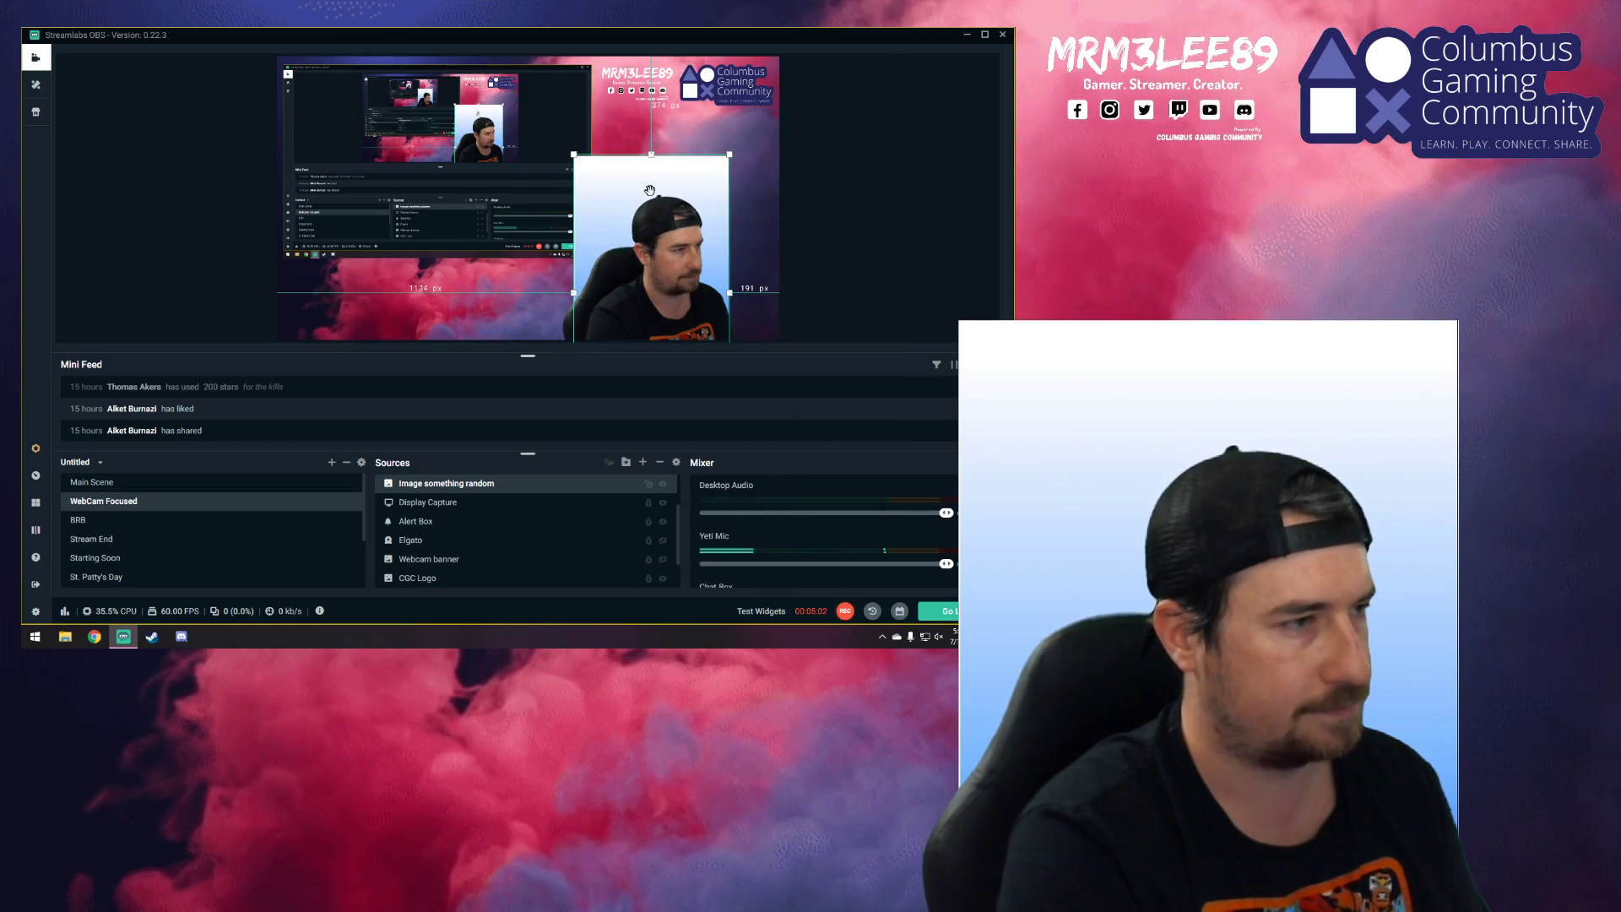
- Enlarge the gradient image slightly and position it behind the webcam, about 185 px from the canvas's right edge
mouse_move(651, 190)
mouse_down()
mouse_move(619, 188)
mouse_move(640, 188)
mouse_up()
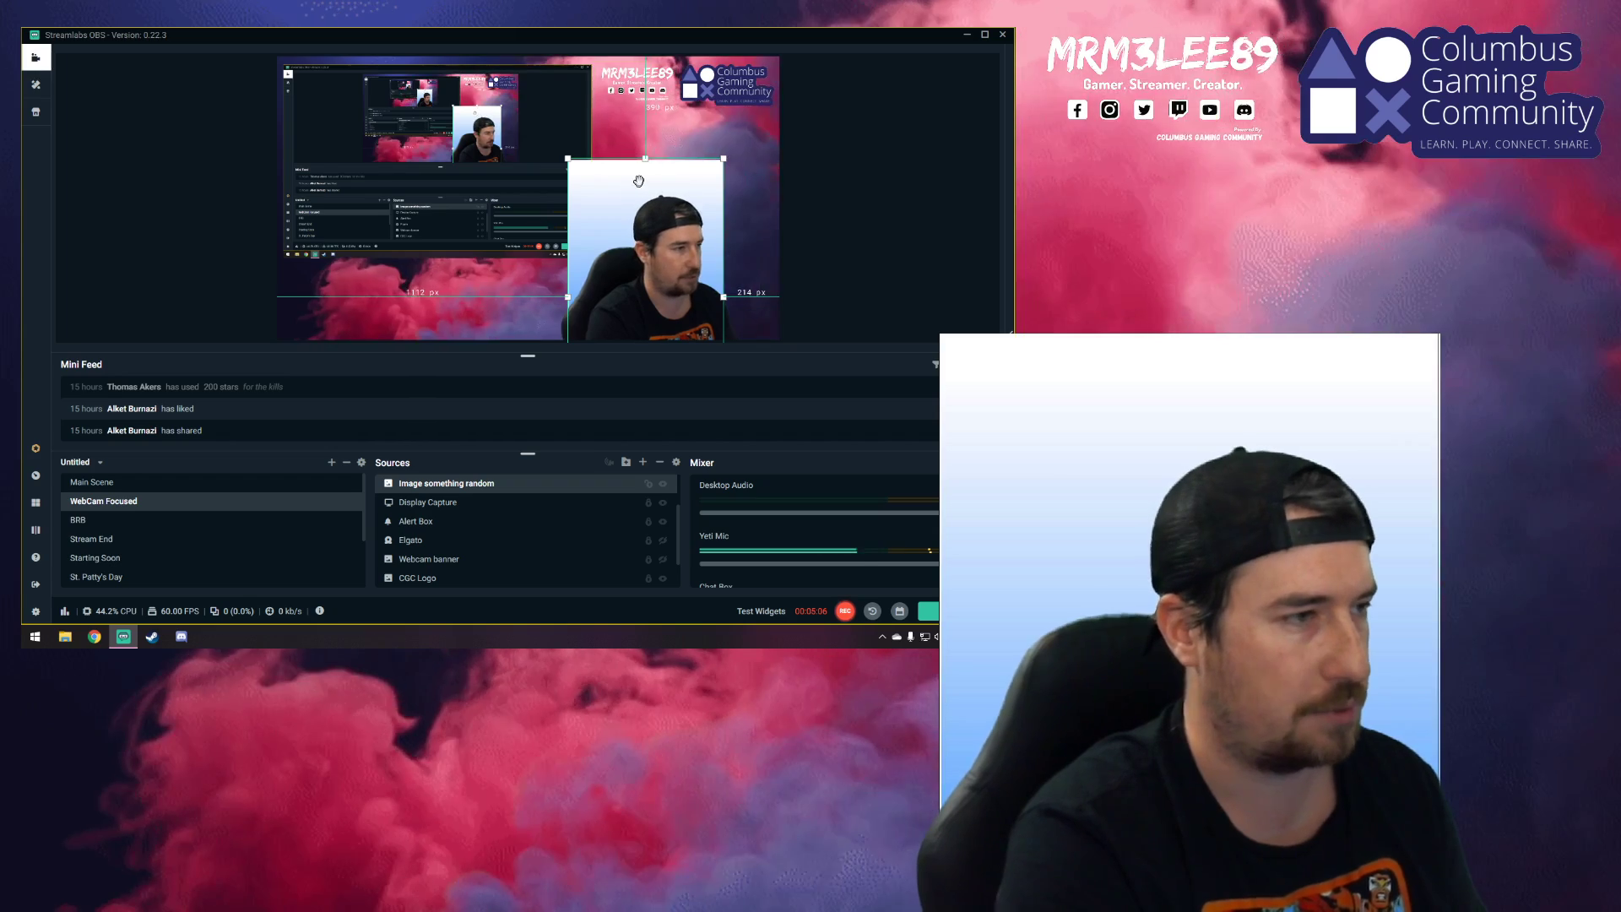
drag(638, 176, 637, 173)
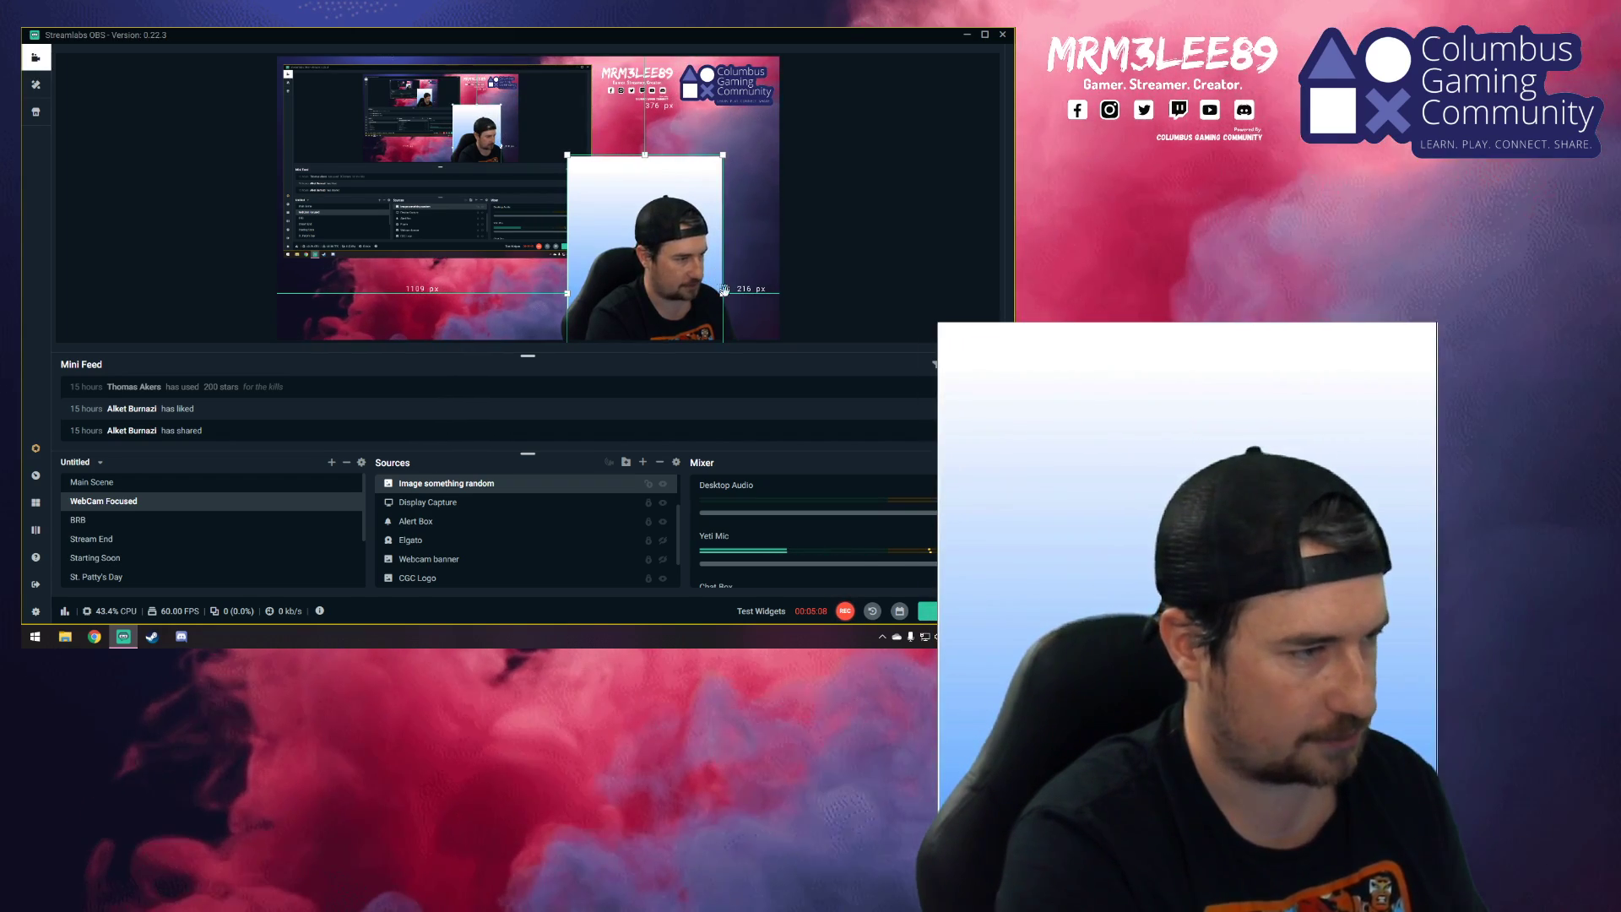
mouse_move(722, 293)
mouse_down()
mouse_move(767, 294)
mouse_move(736, 295)
mouse_up()
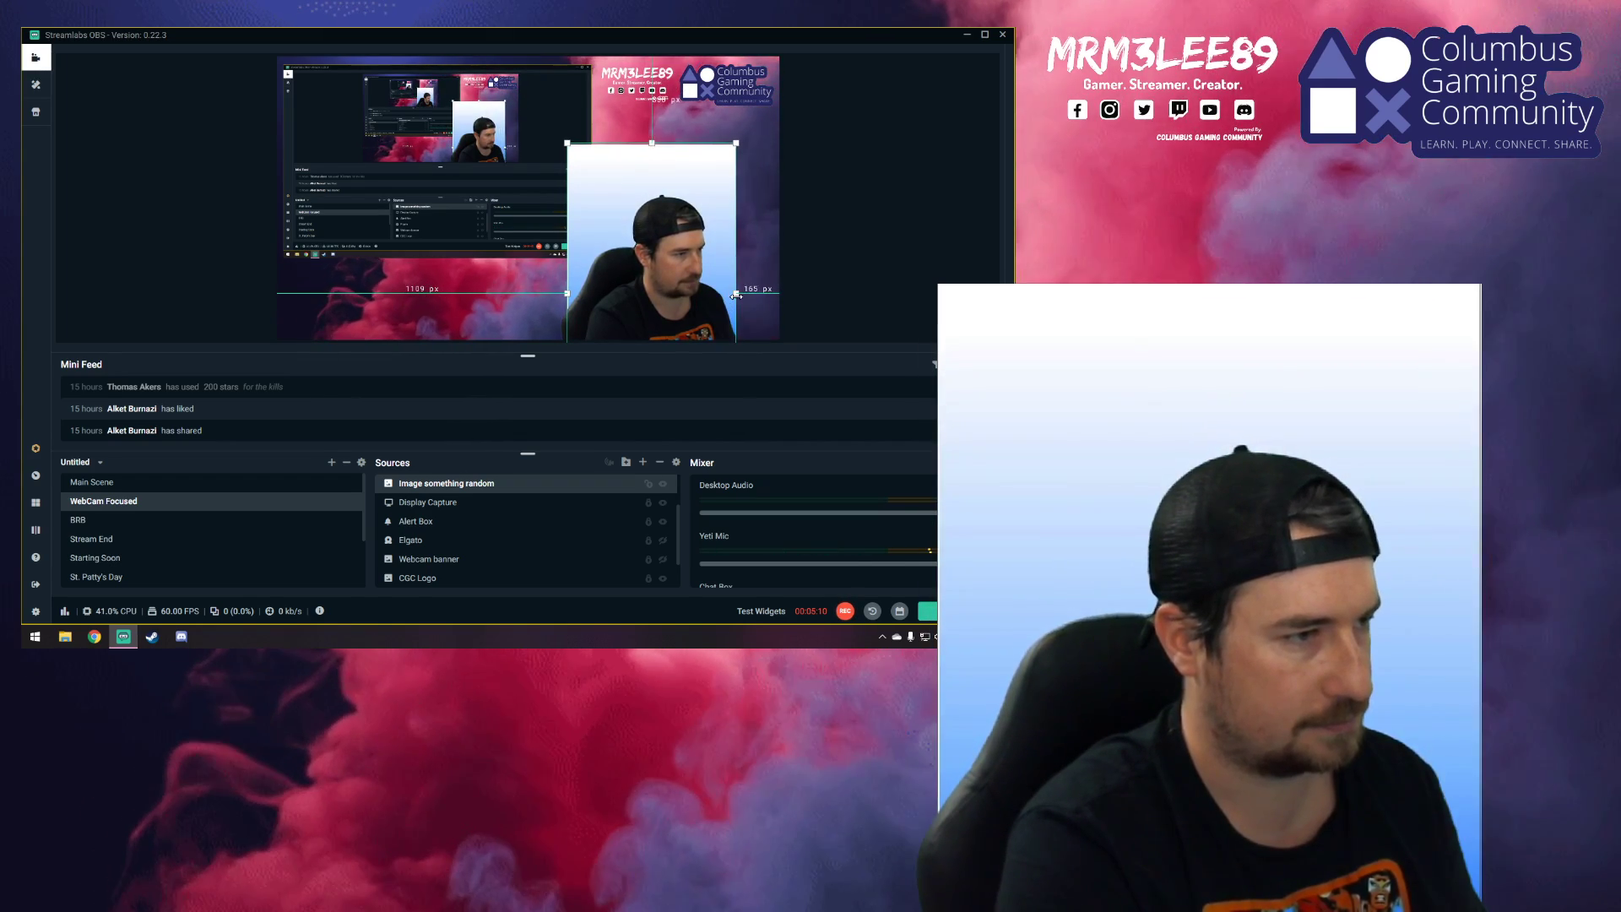
drag(673, 177, 668, 194)
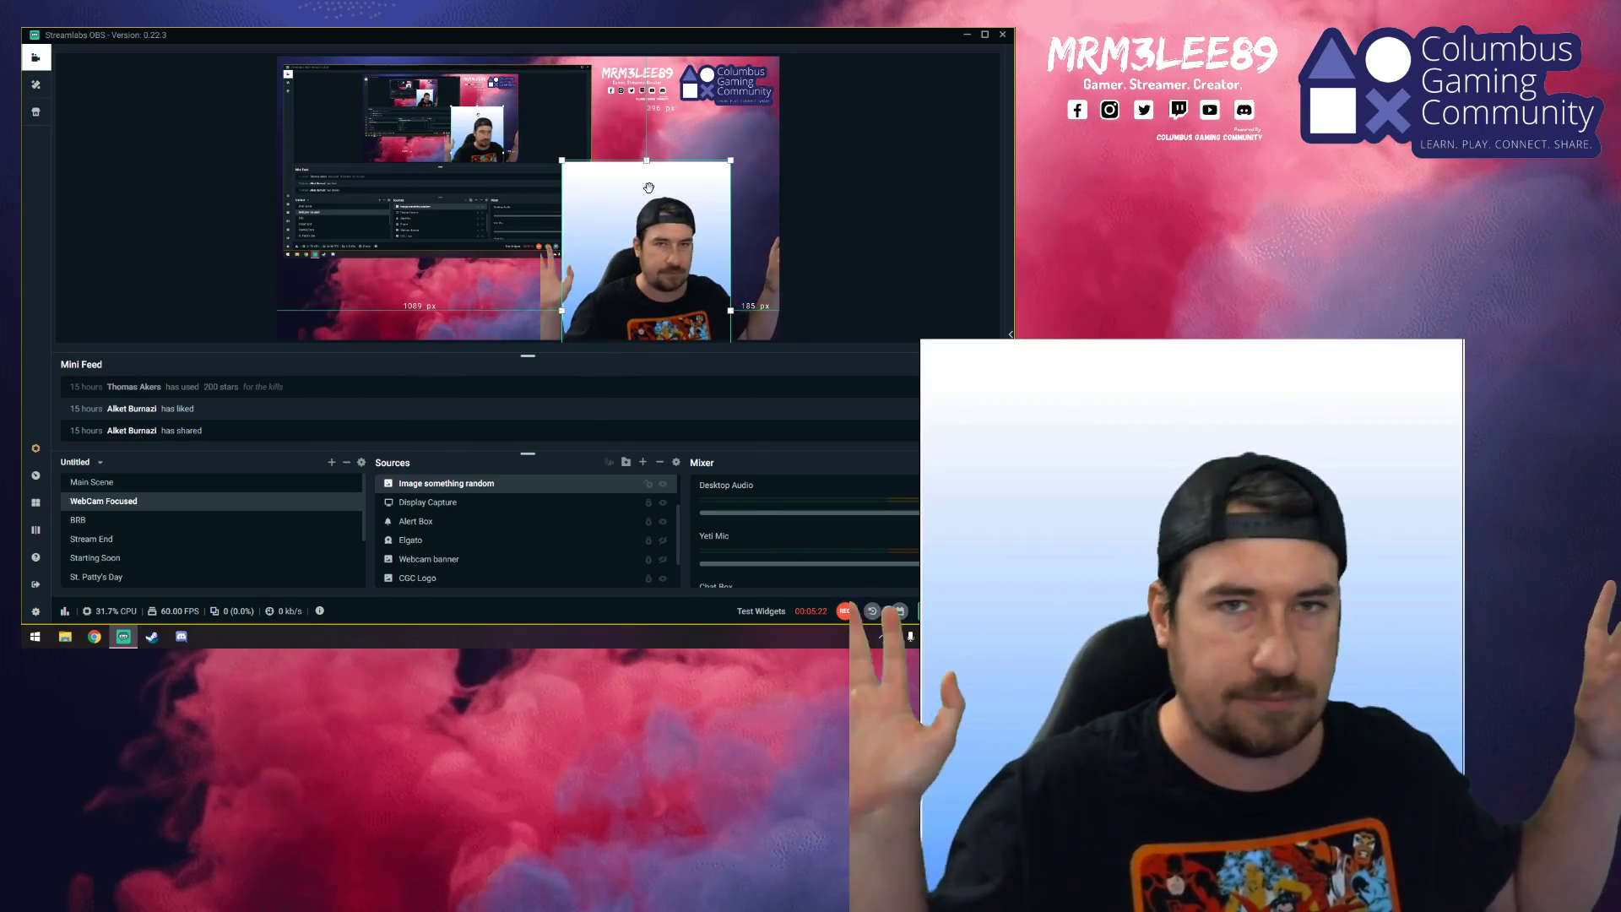
- Shift the gradient image farther left and nudge it back slightly, about 269 px from the canvas's right edge, leaving it deselected
drag(607, 184, 584, 183)
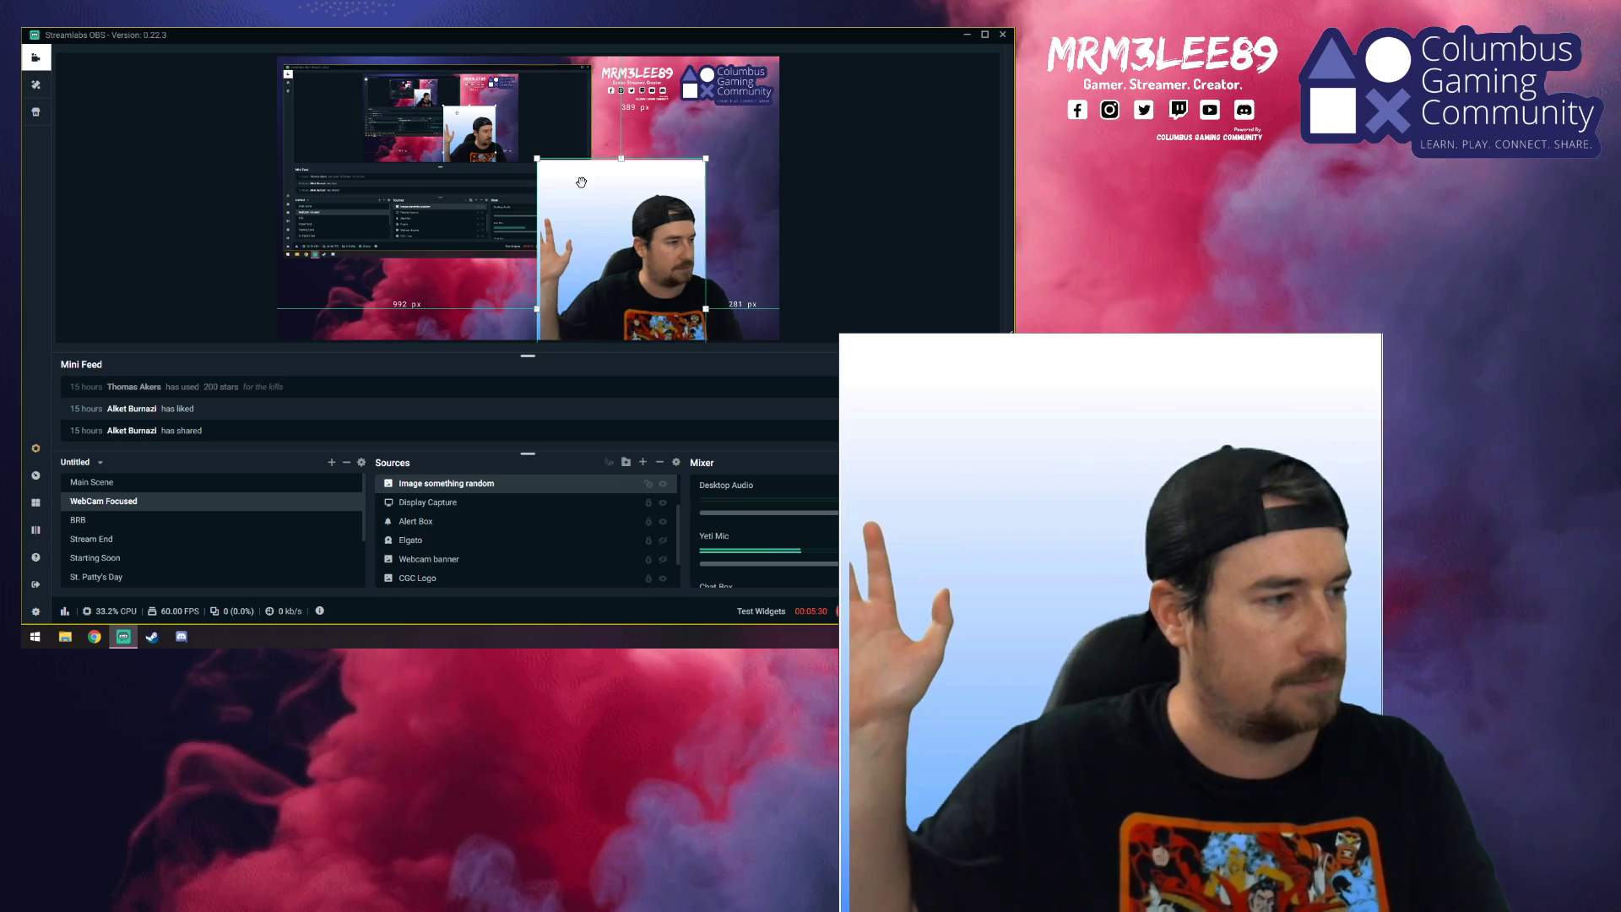
key(Right)
key(Right)
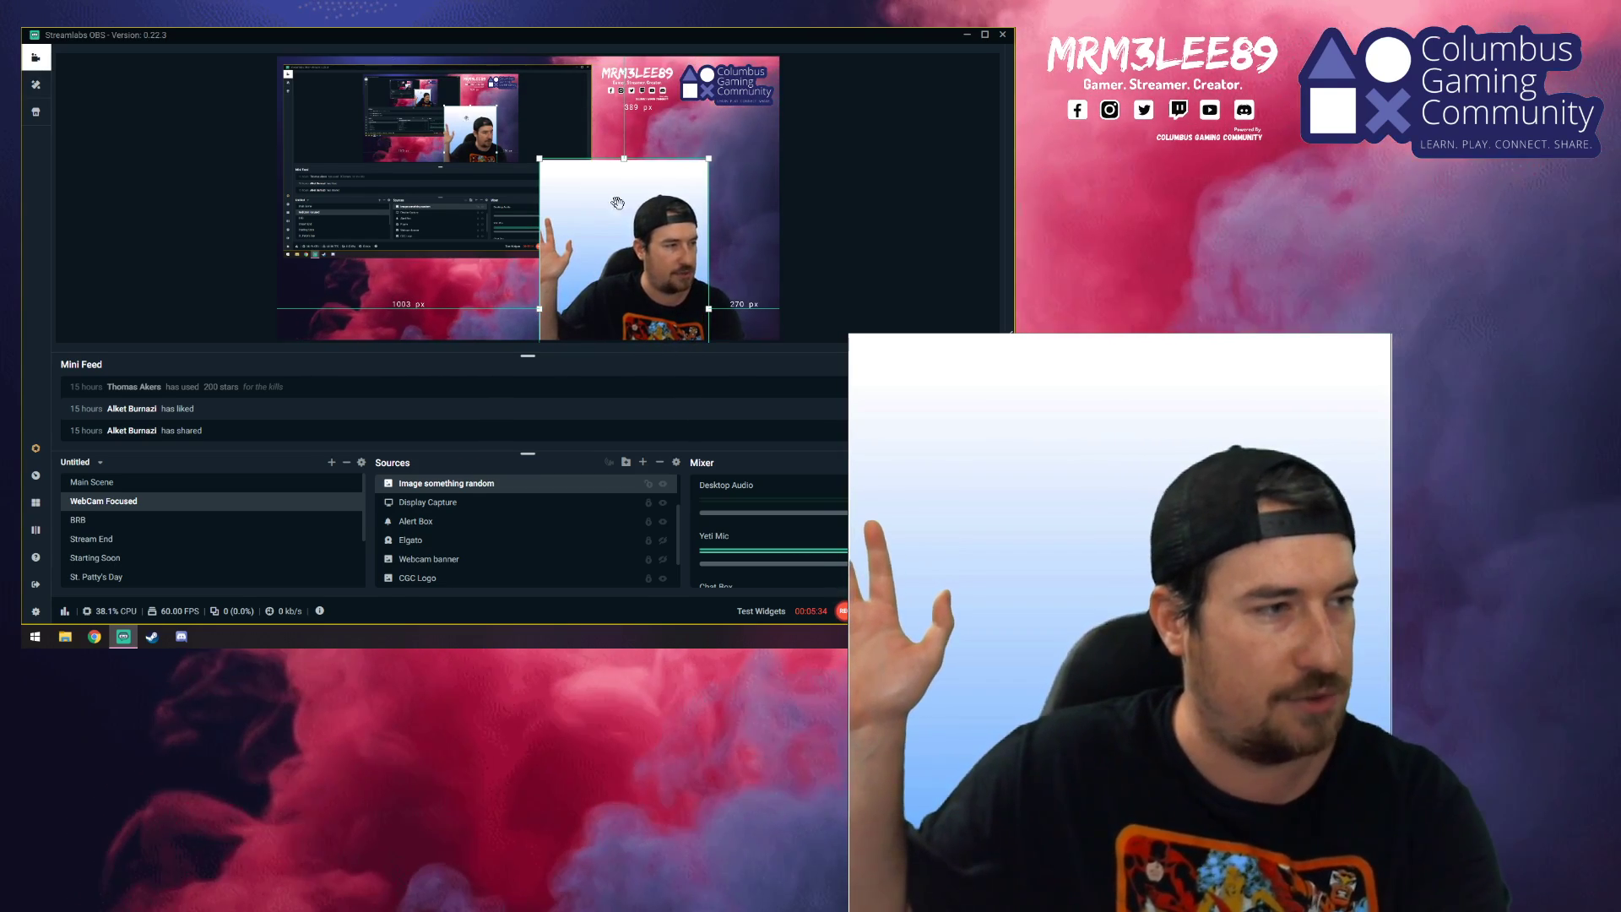
click(738, 221)
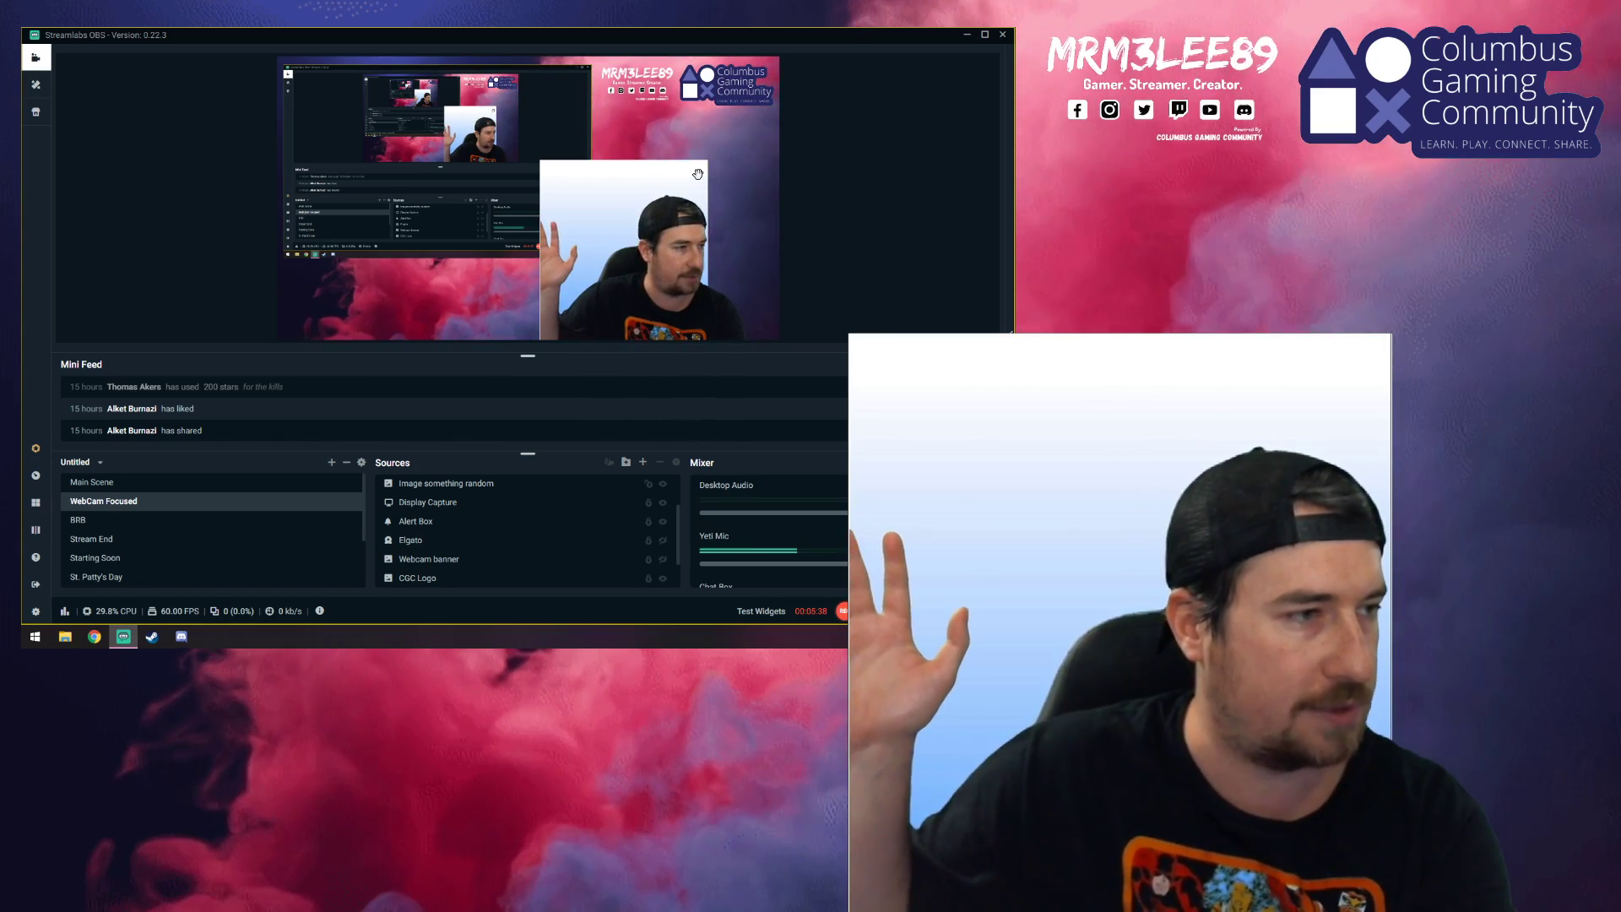
click(698, 174)
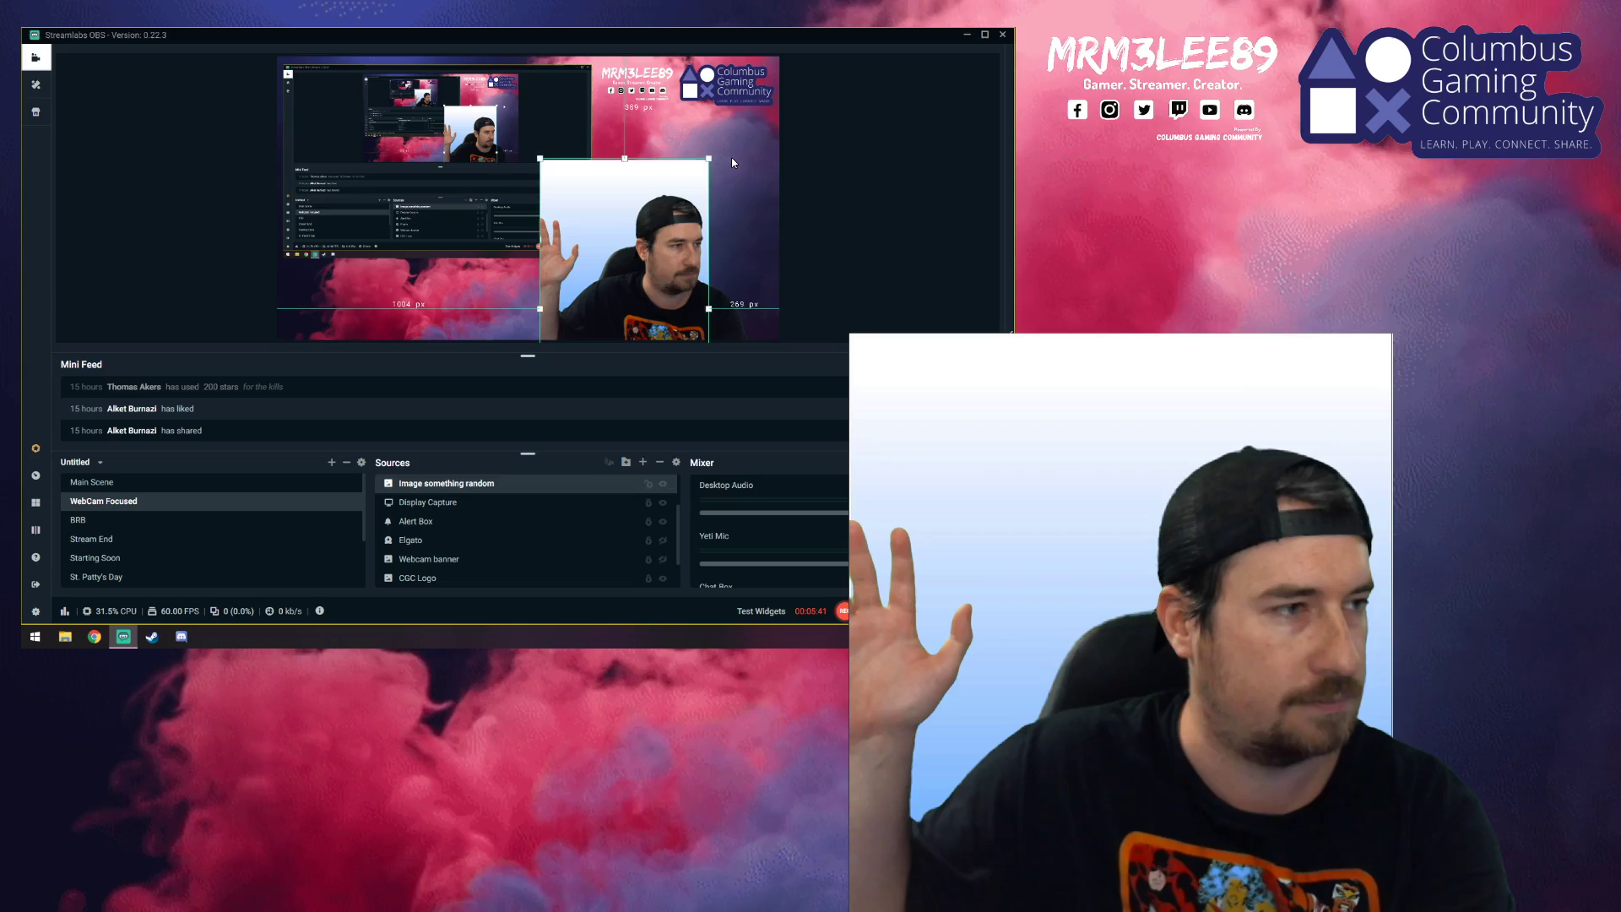
click(734, 163)
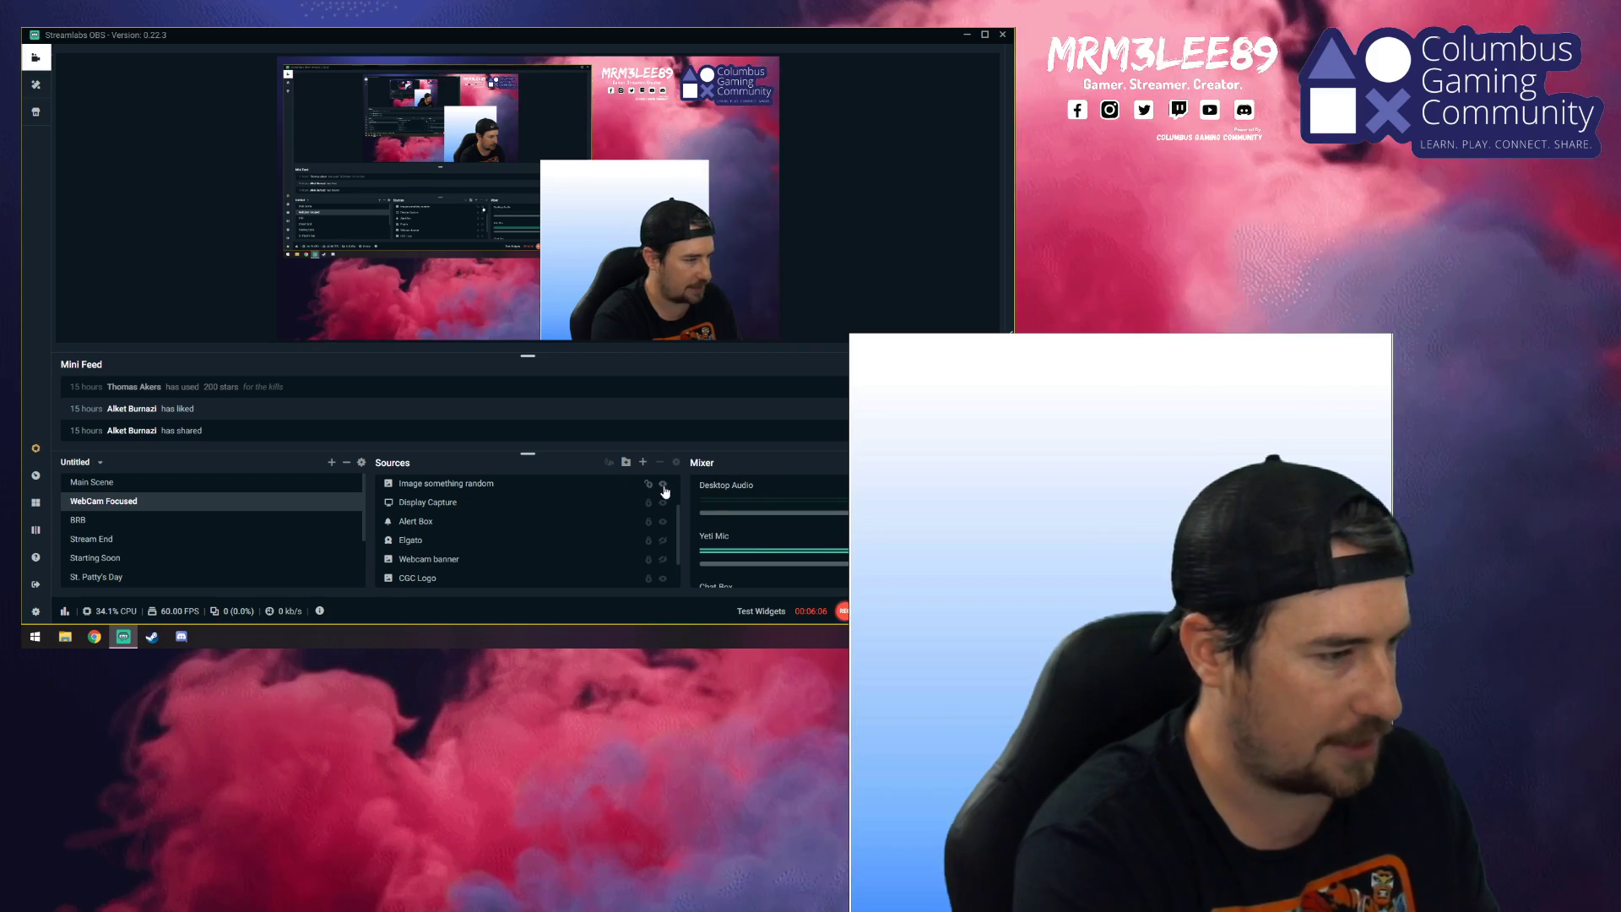
- Hide the gradient image source in the scene and lock it
click(662, 484)
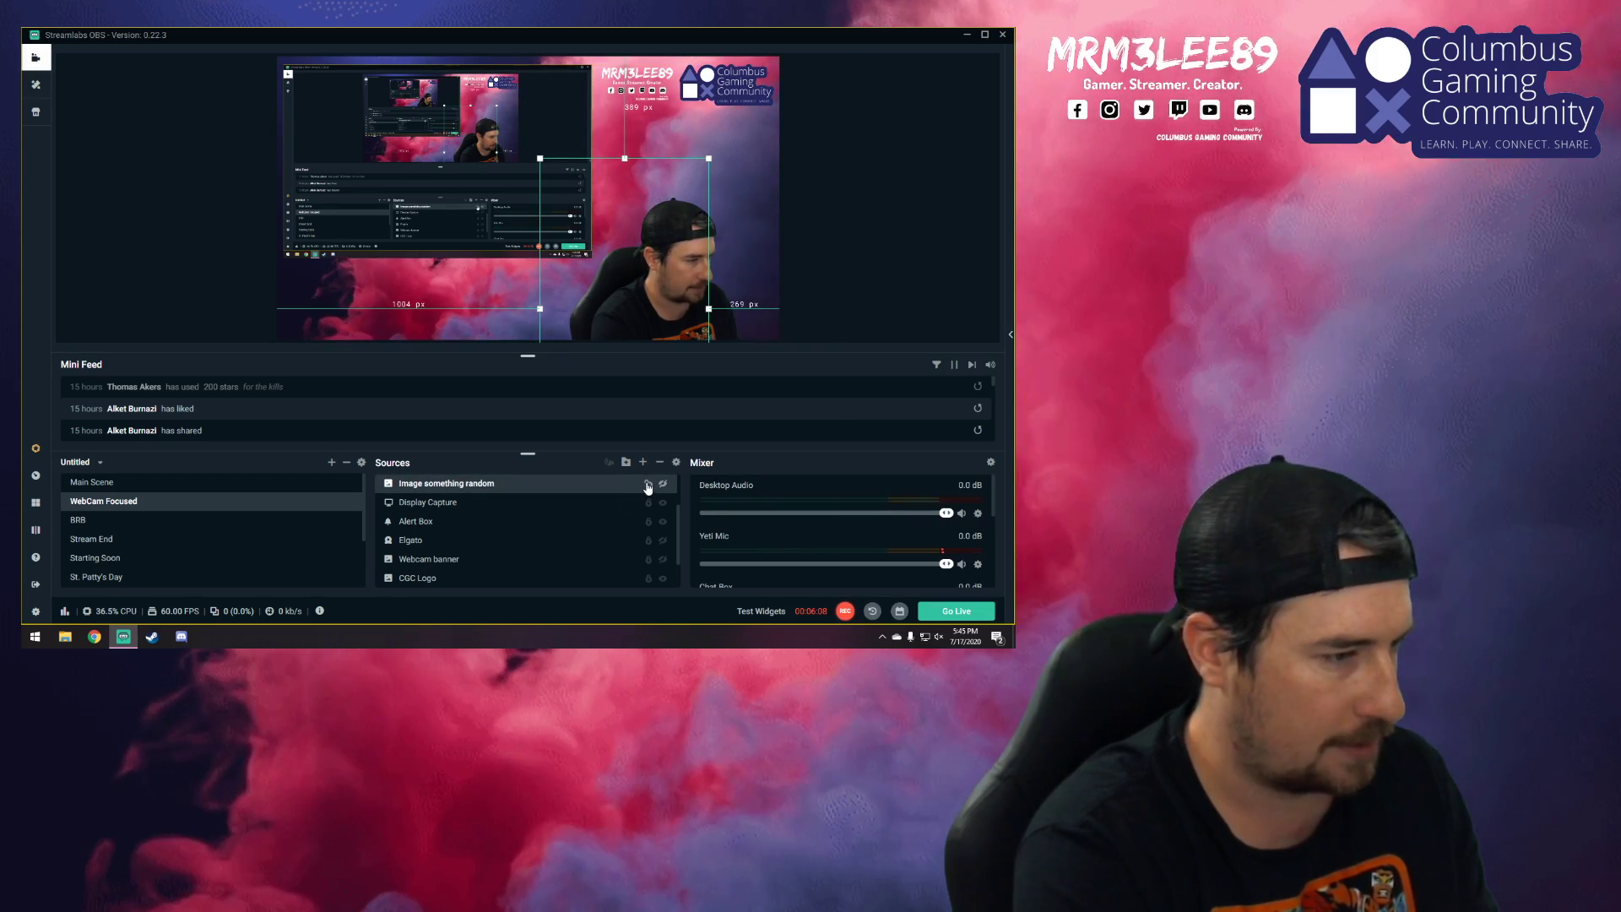
click(649, 484)
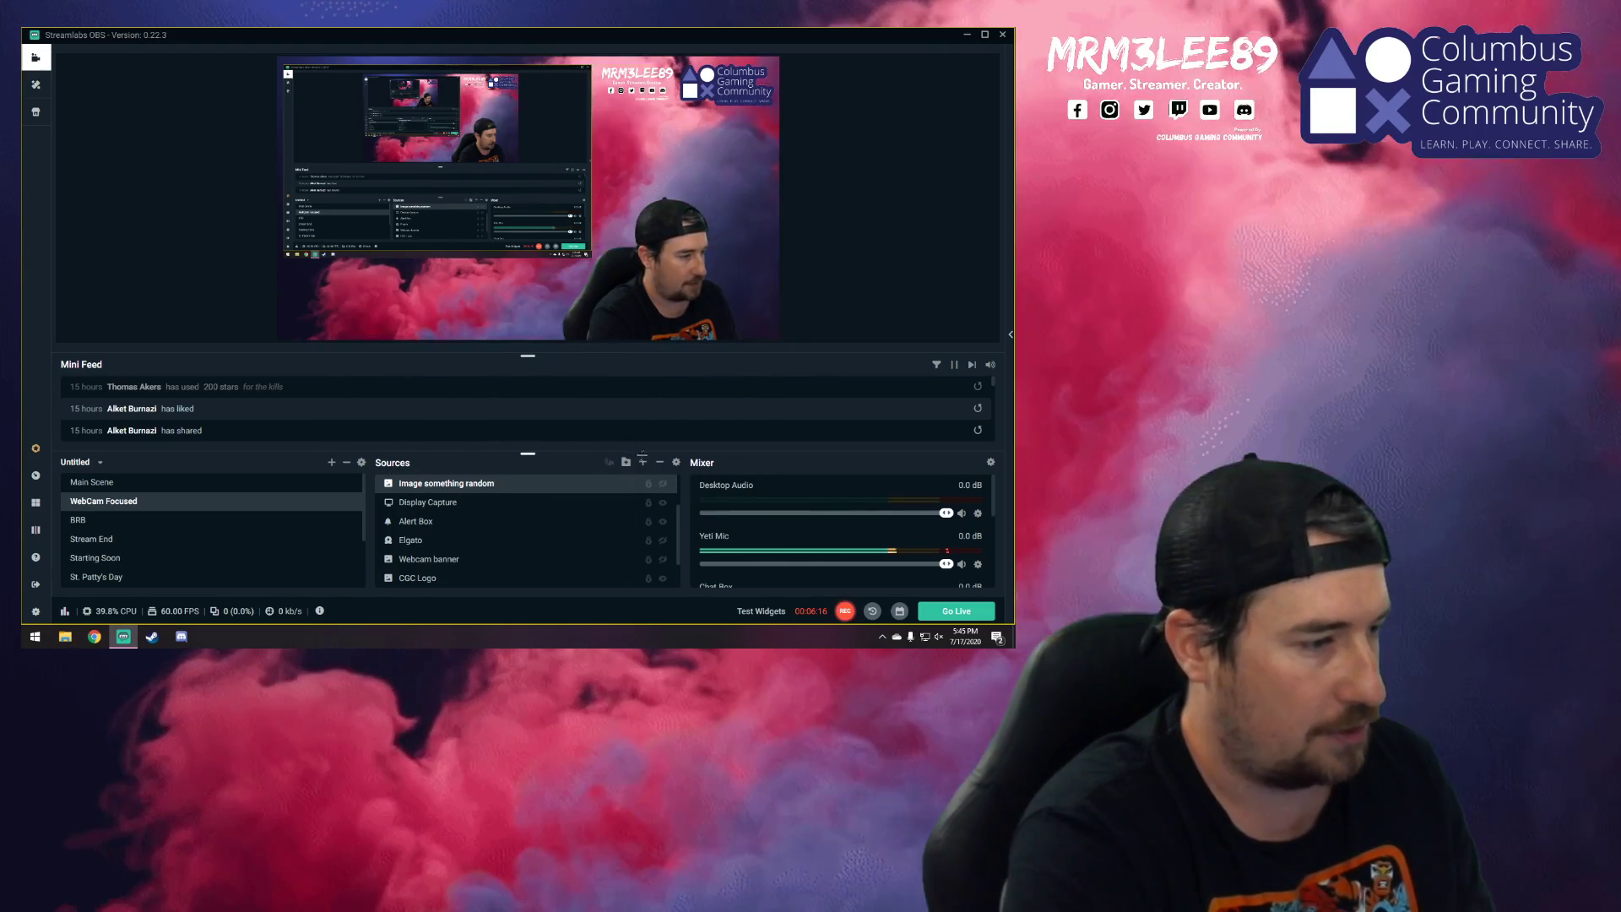
- Move the Smoke background up one layer in the source order and return it to the bottom
scroll(474, 568, down, 2)
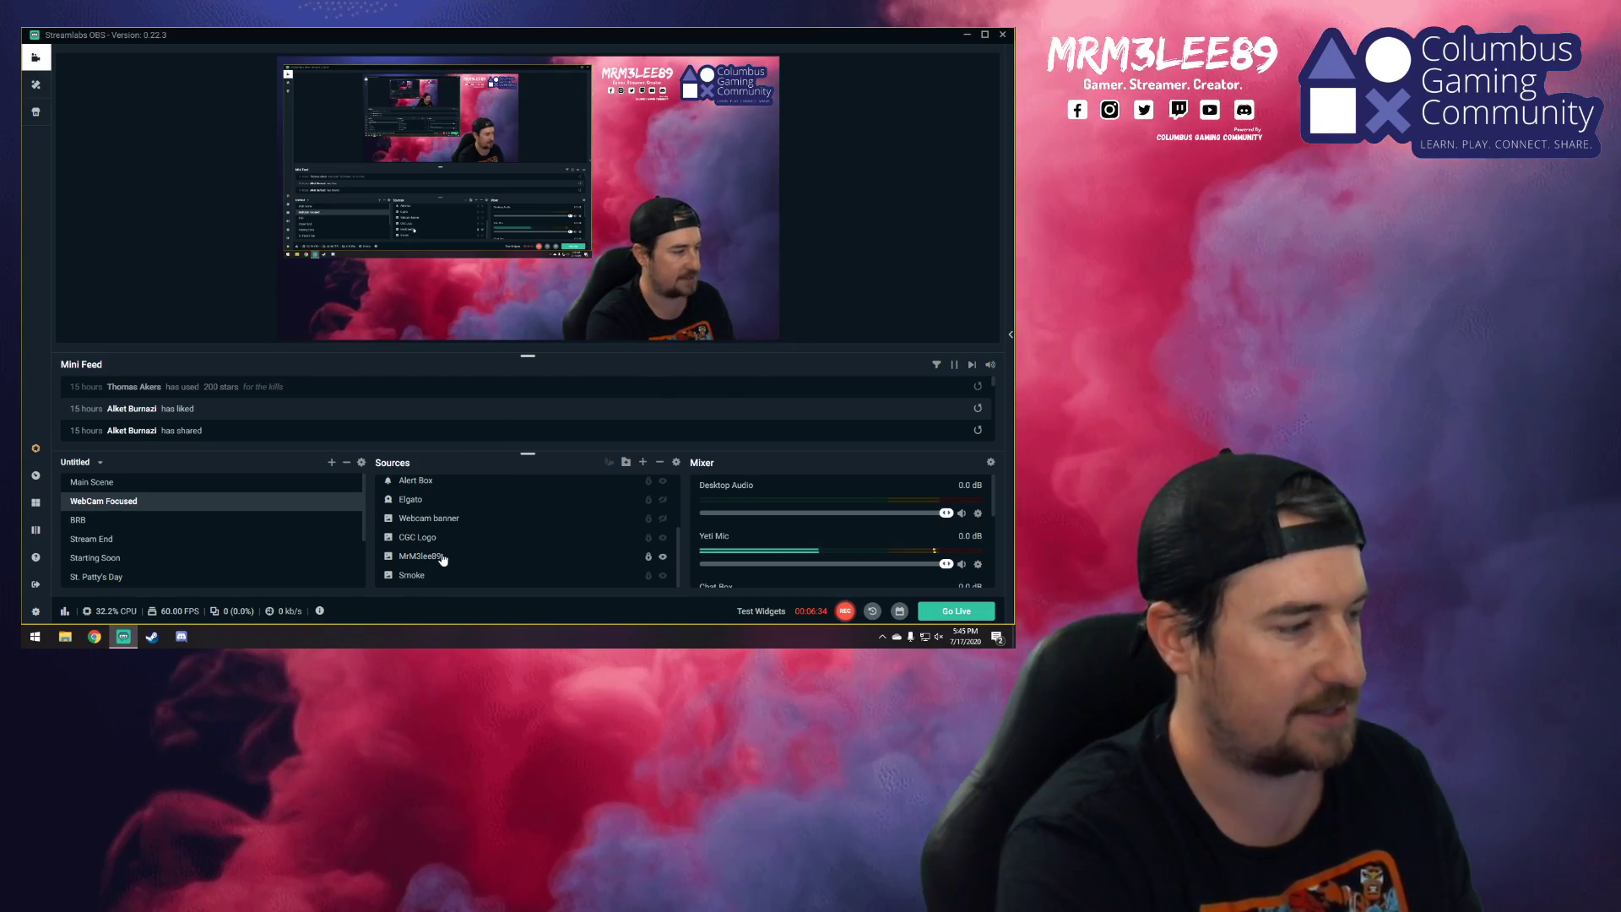
drag(450, 578, 449, 559)
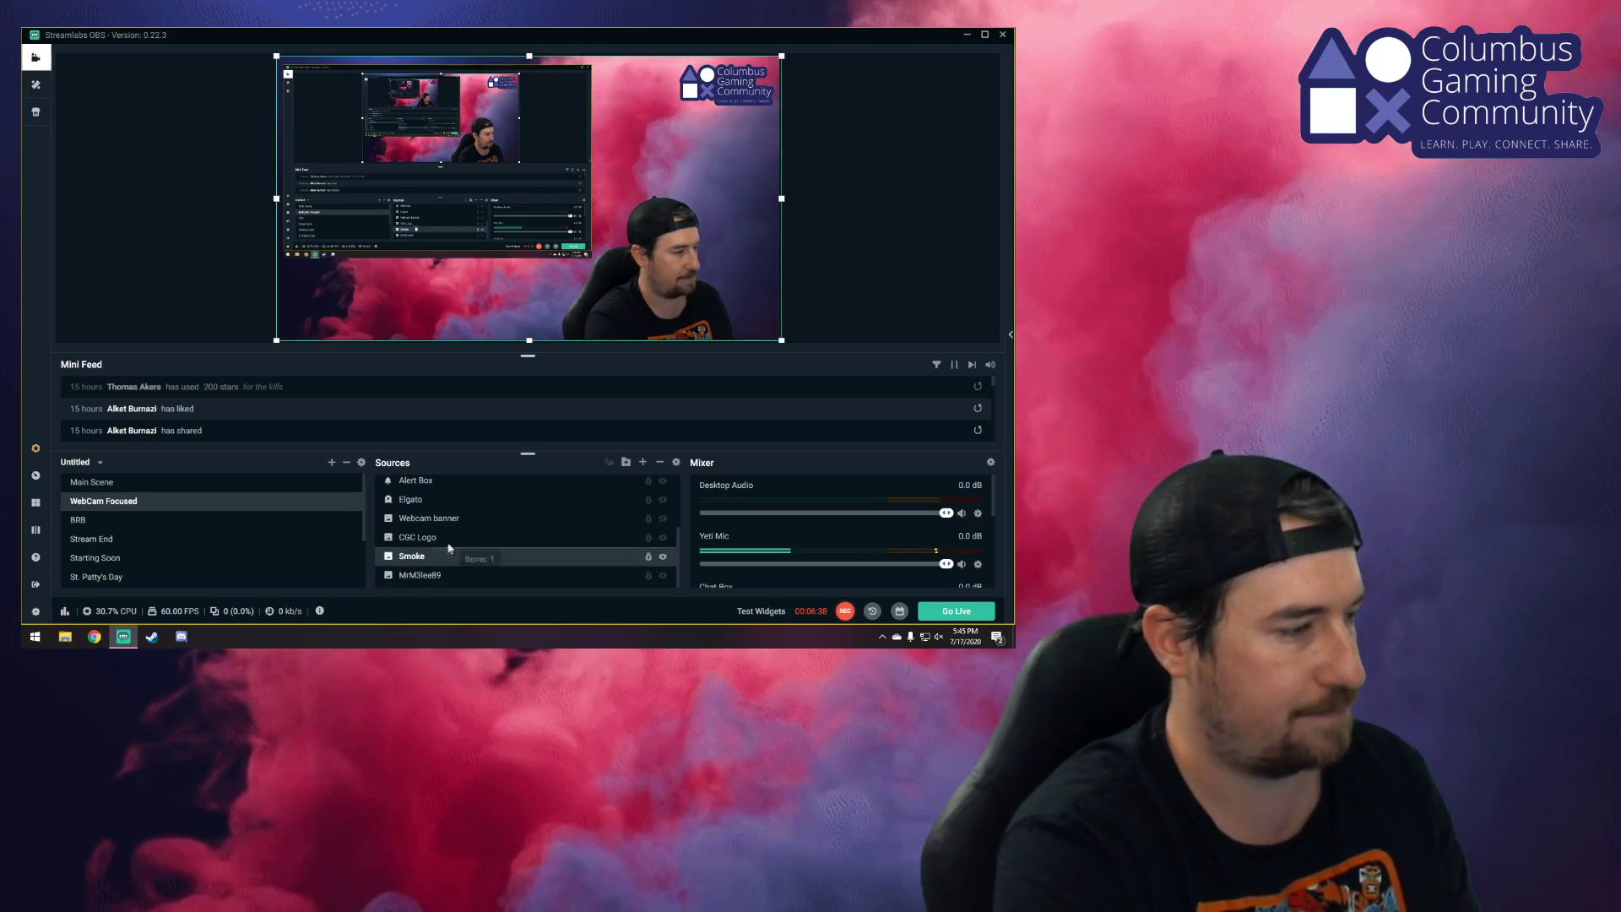
mouse_move(448, 557)
mouse_down()
mouse_move(449, 524)
mouse_move(447, 586)
mouse_up()
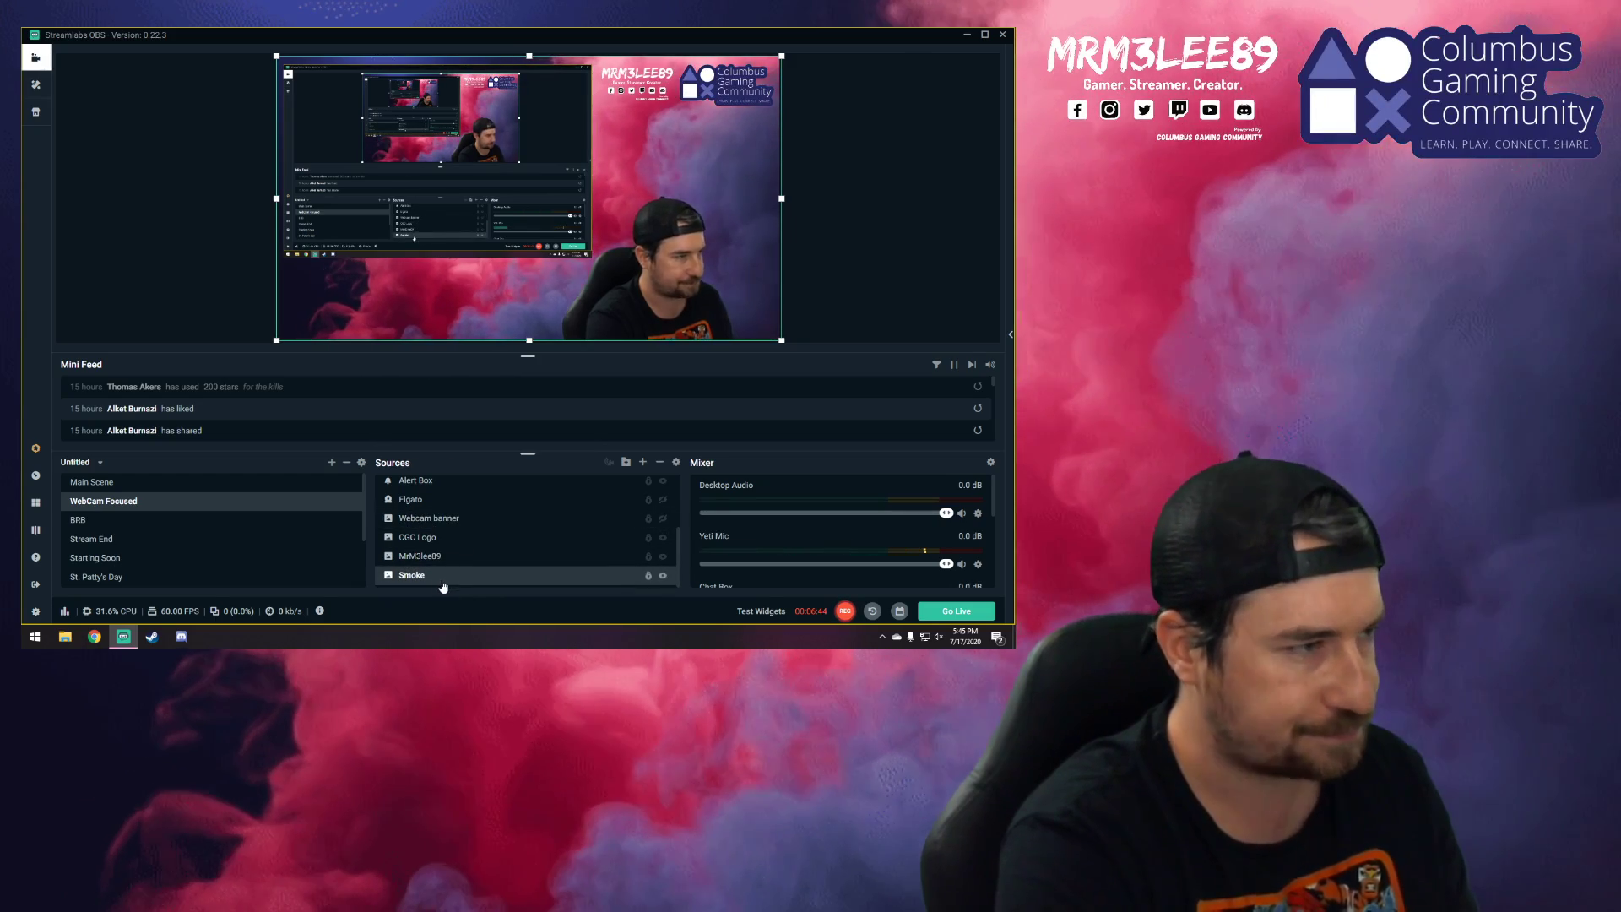
- Look over the standard and widget source types that can be added, and close the list
scroll(591, 496, up, 3)
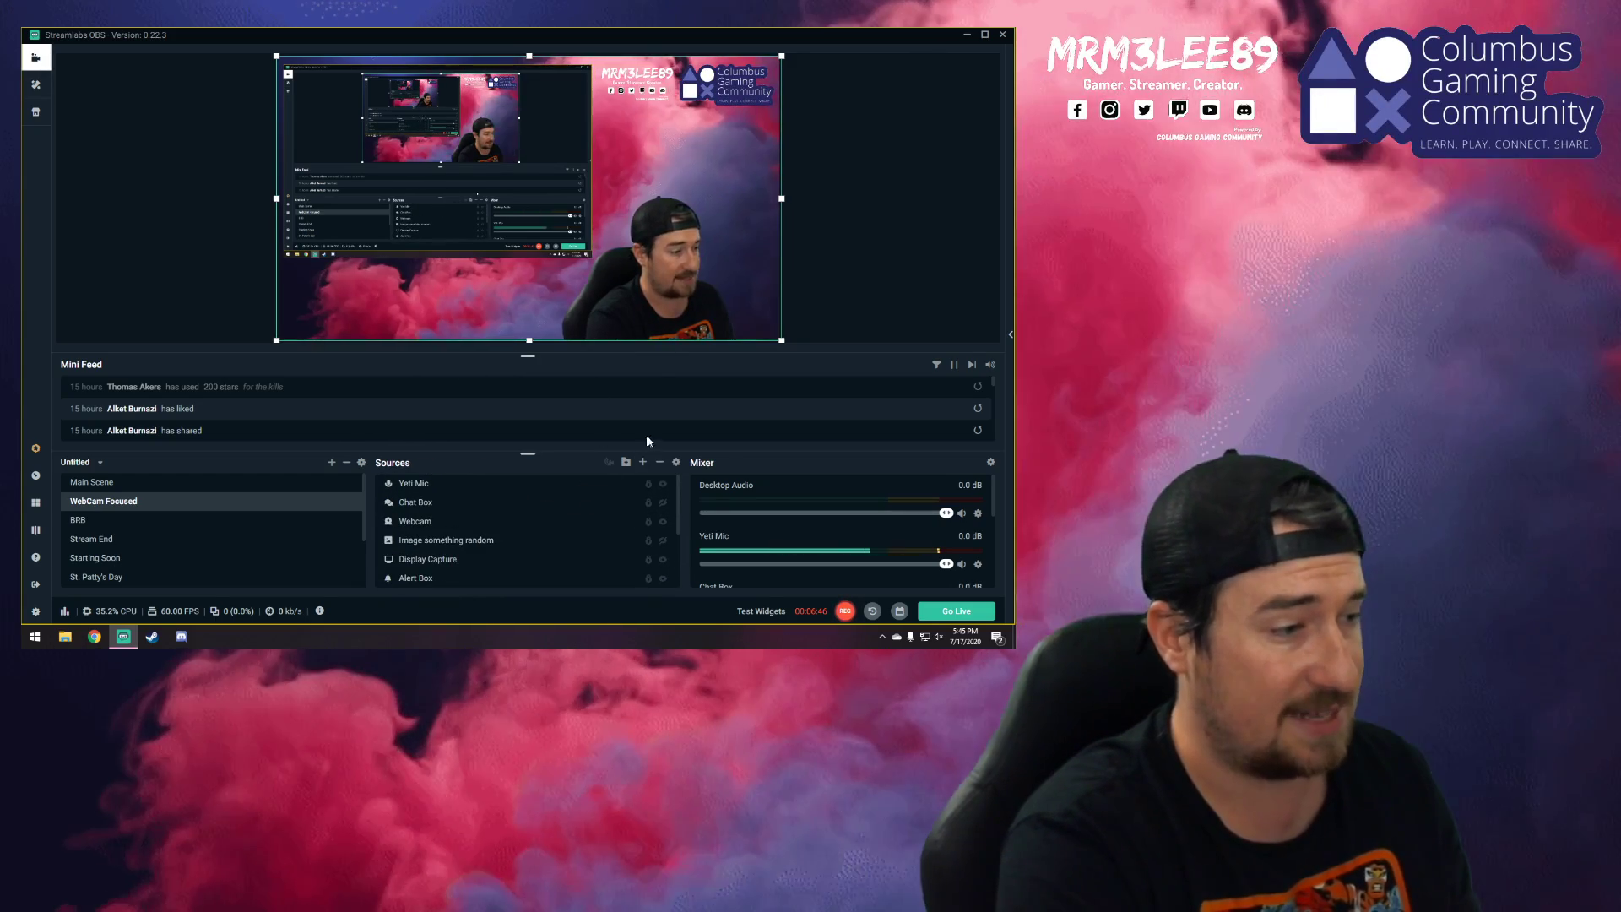
click(642, 462)
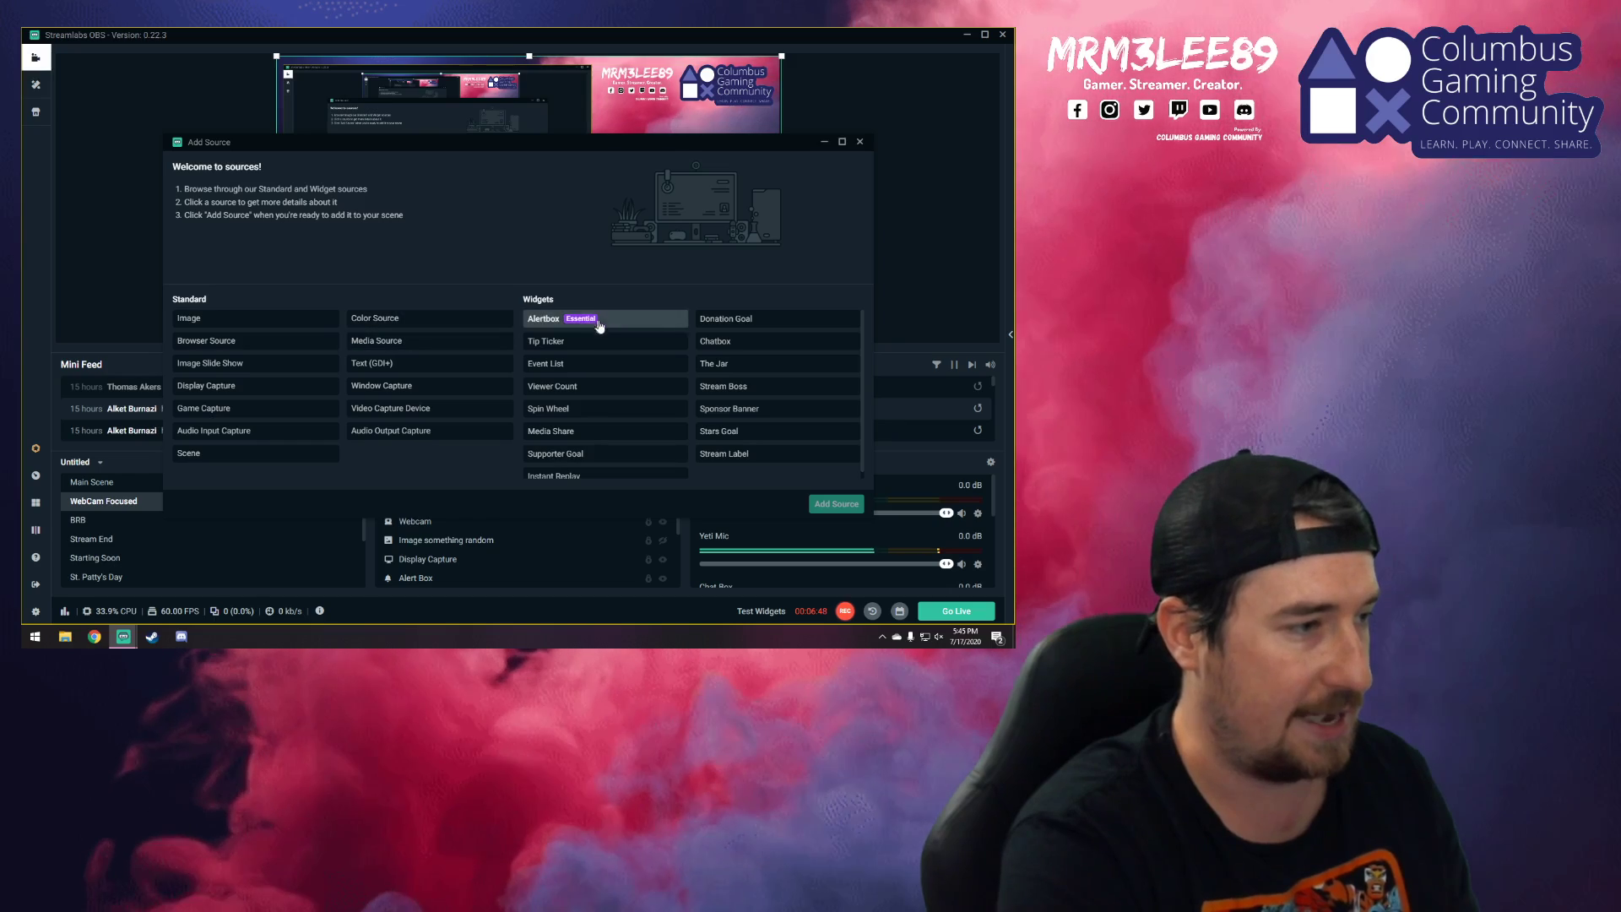
click(860, 144)
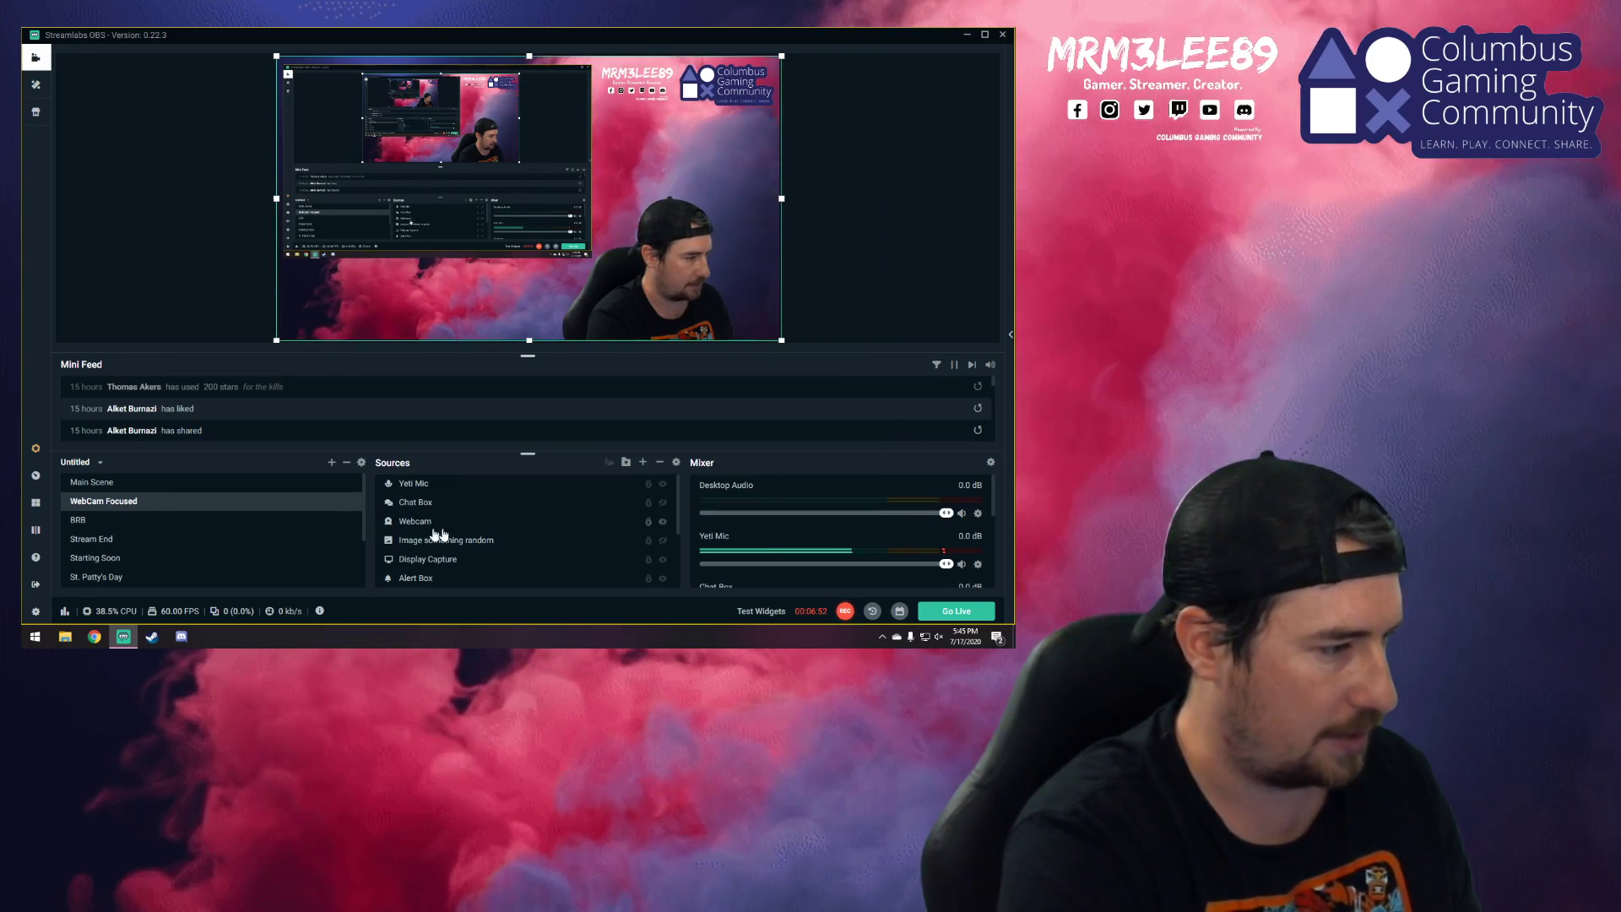
- Review the Chat Box widget's theme options and its visual, font, chatter and source settings, and close them
click(608, 502)
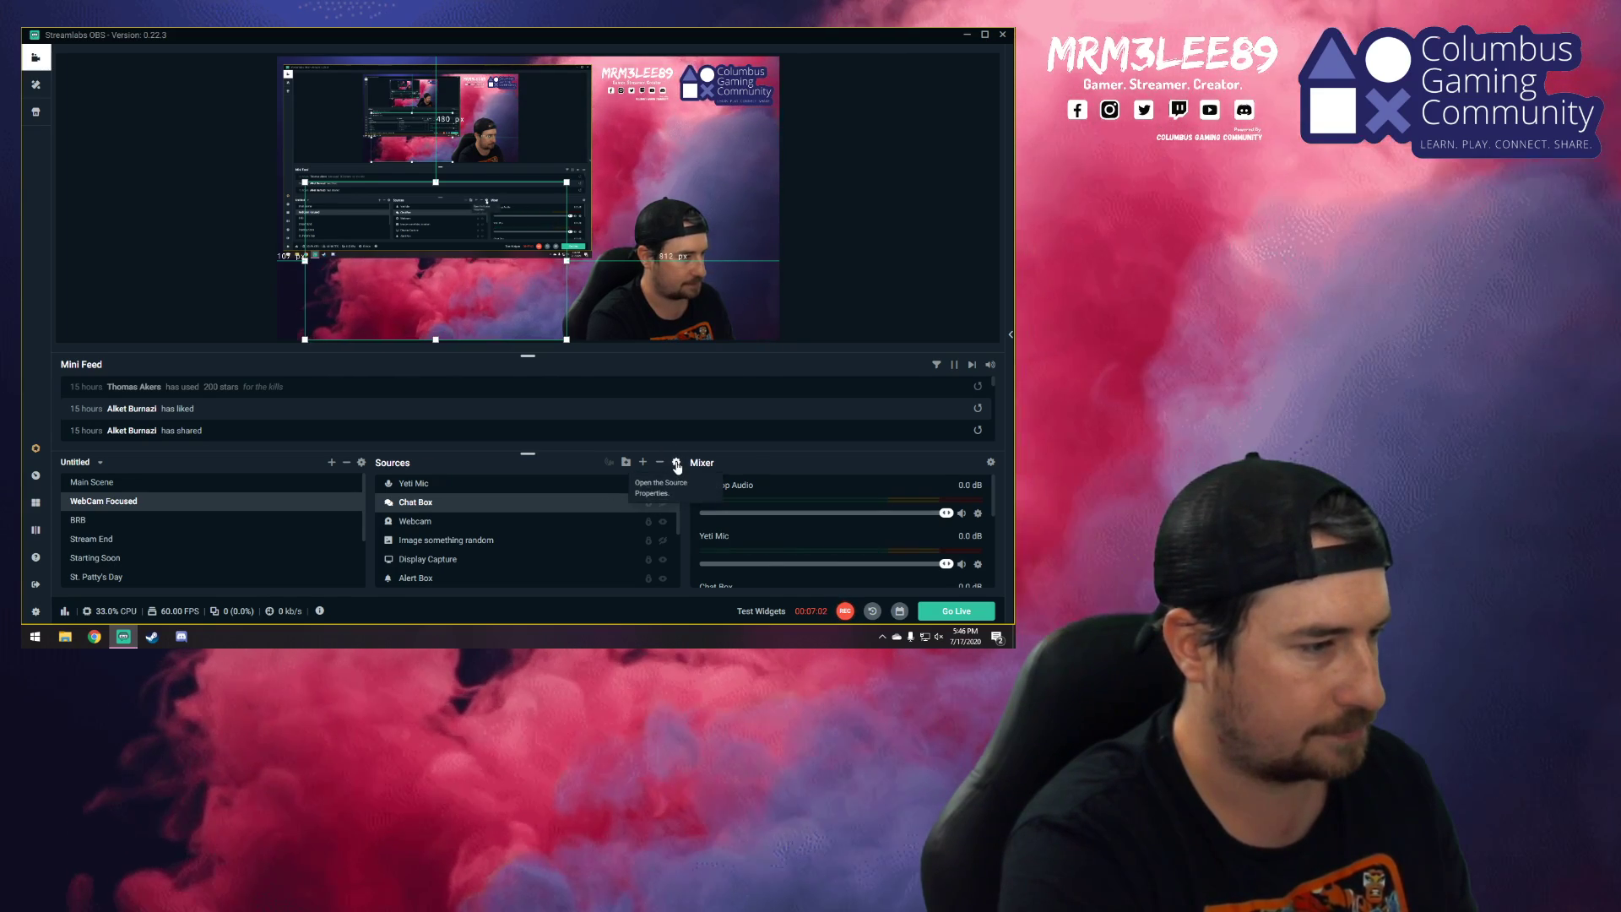
click(677, 462)
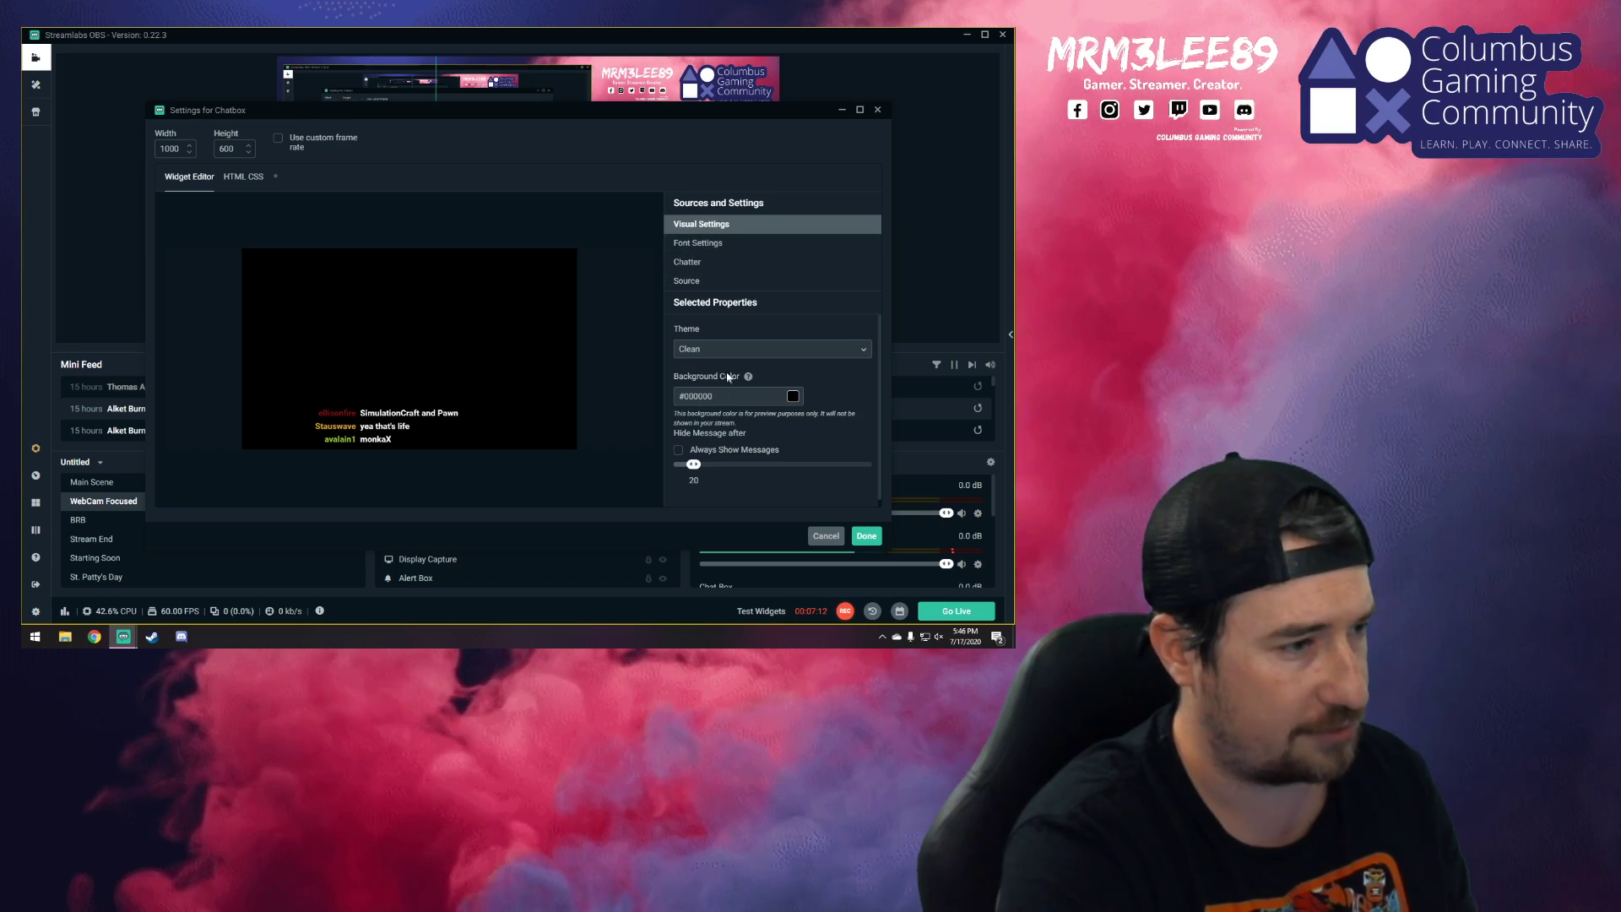
click(699, 348)
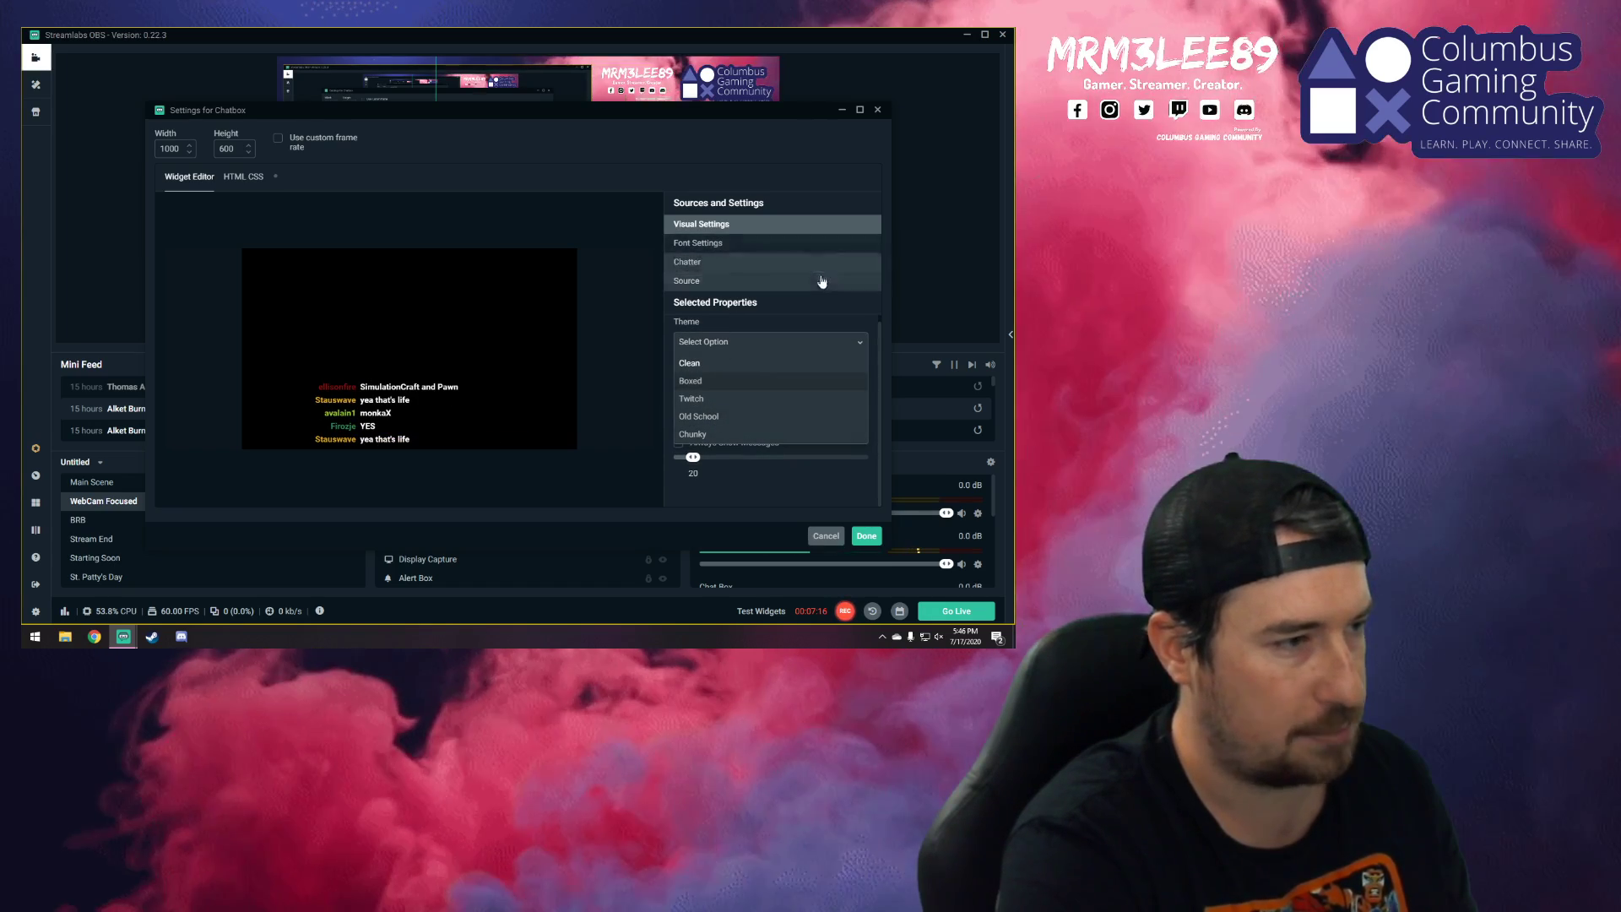
click(708, 230)
click(699, 244)
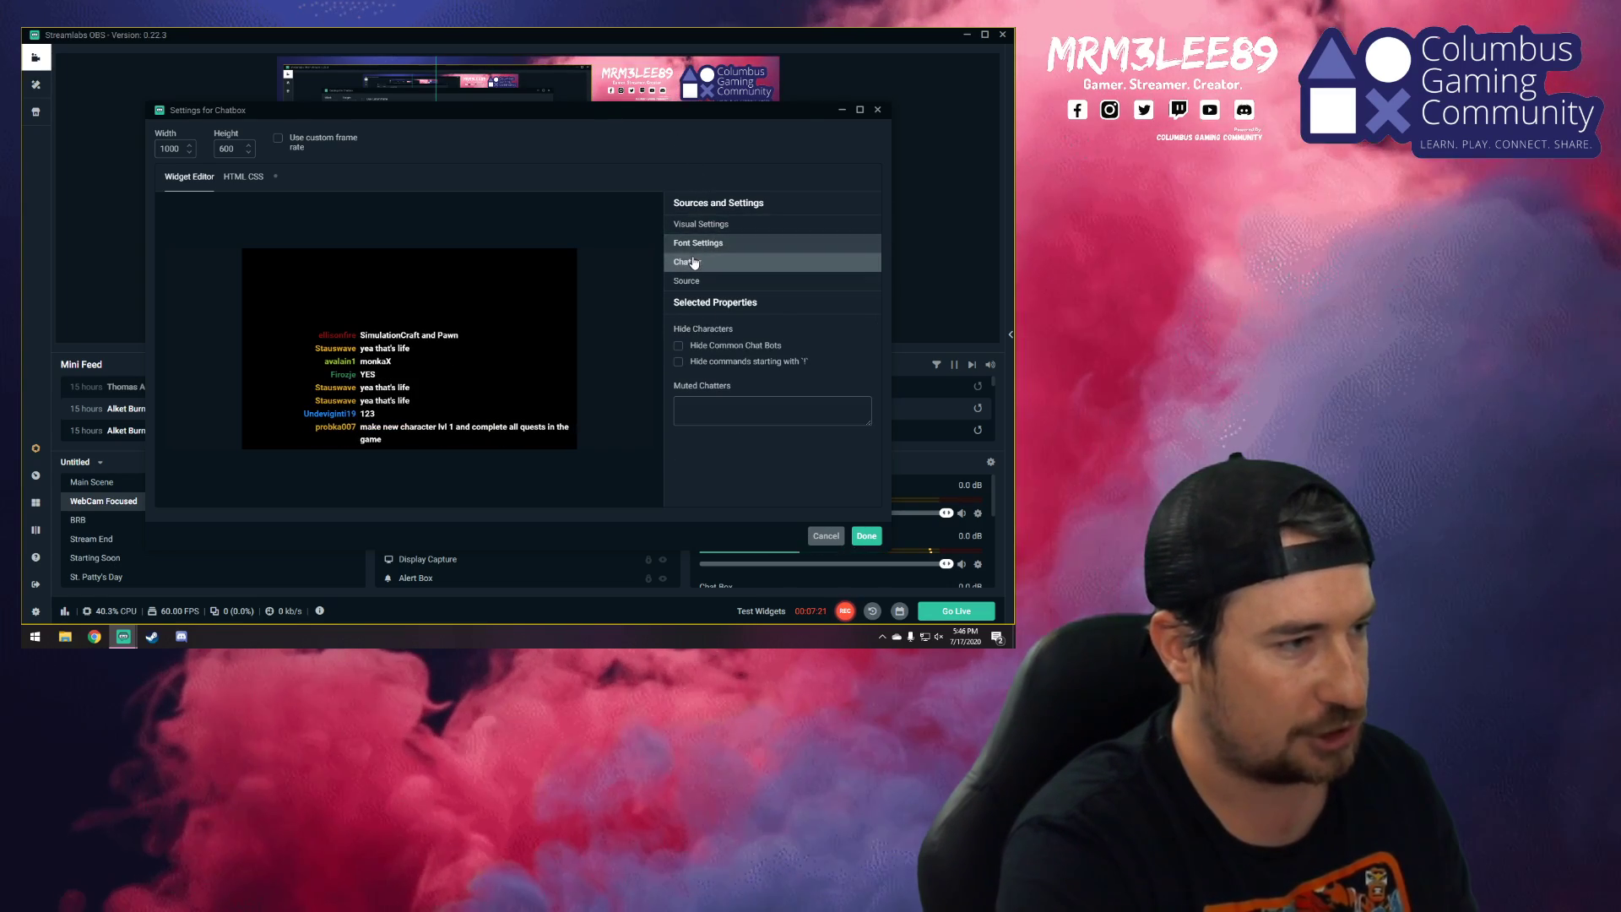
click(694, 263)
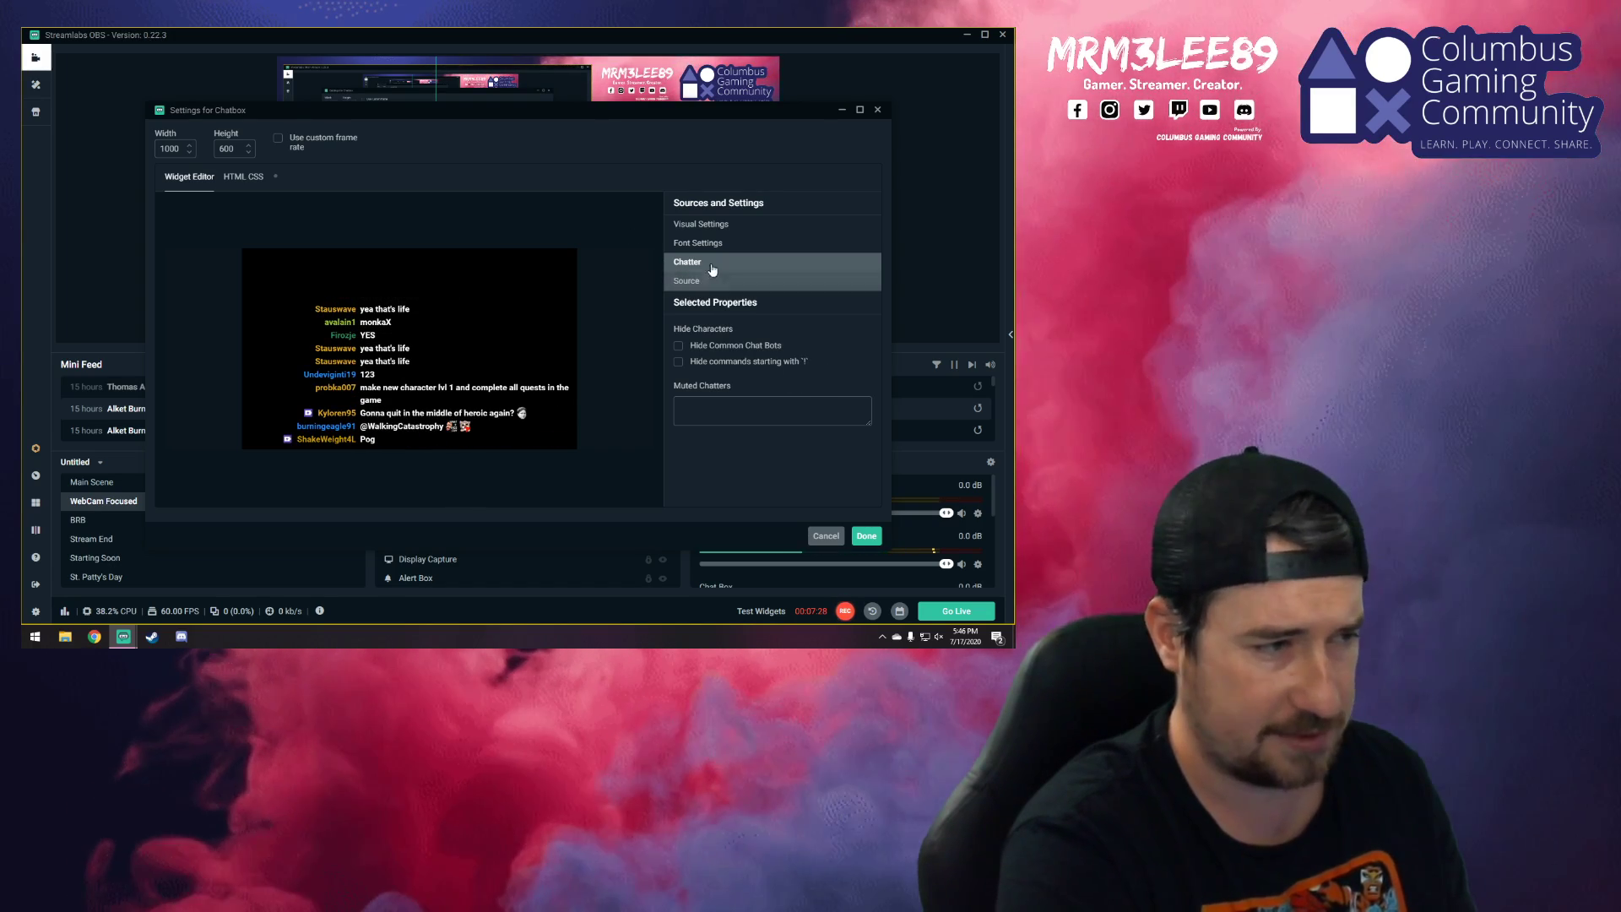
click(706, 286)
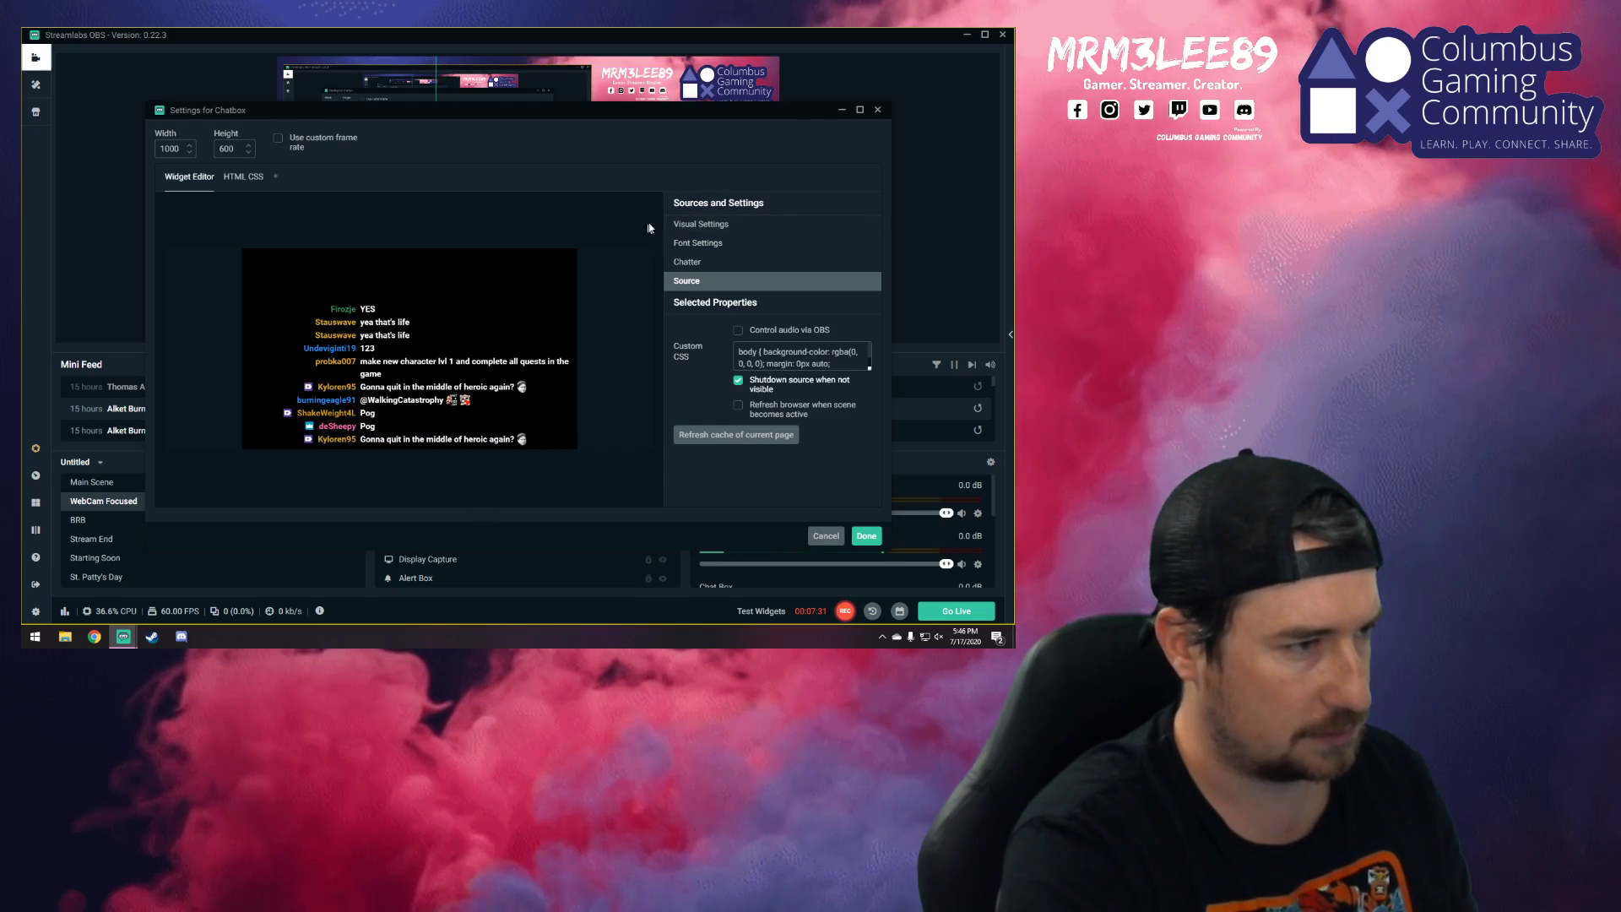
click(701, 224)
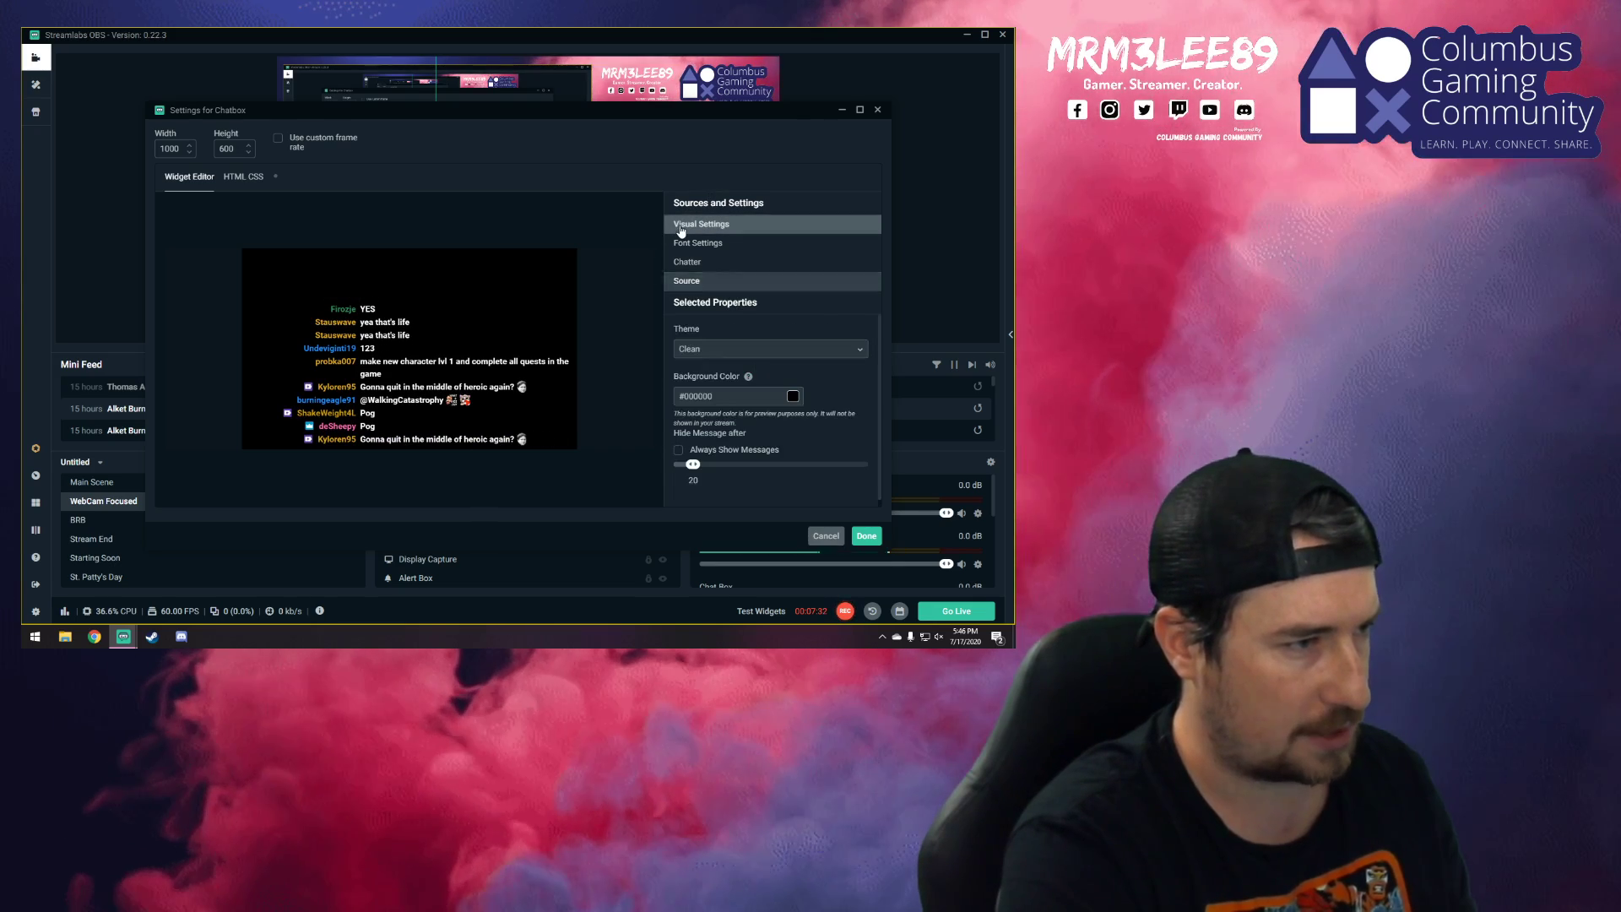
click(243, 176)
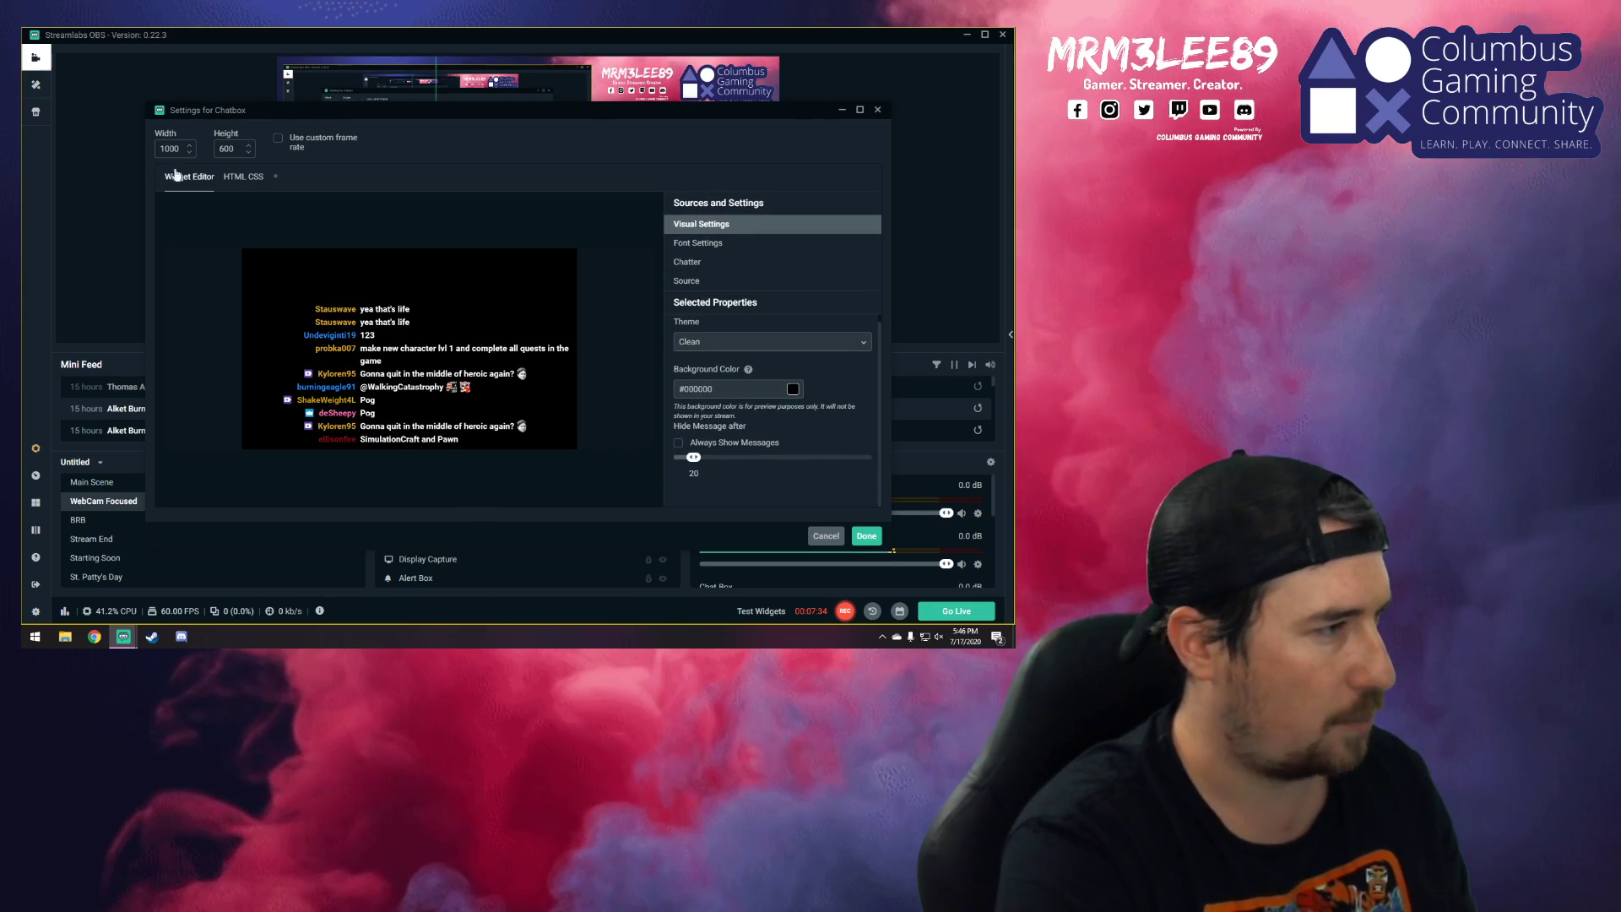
click(169, 176)
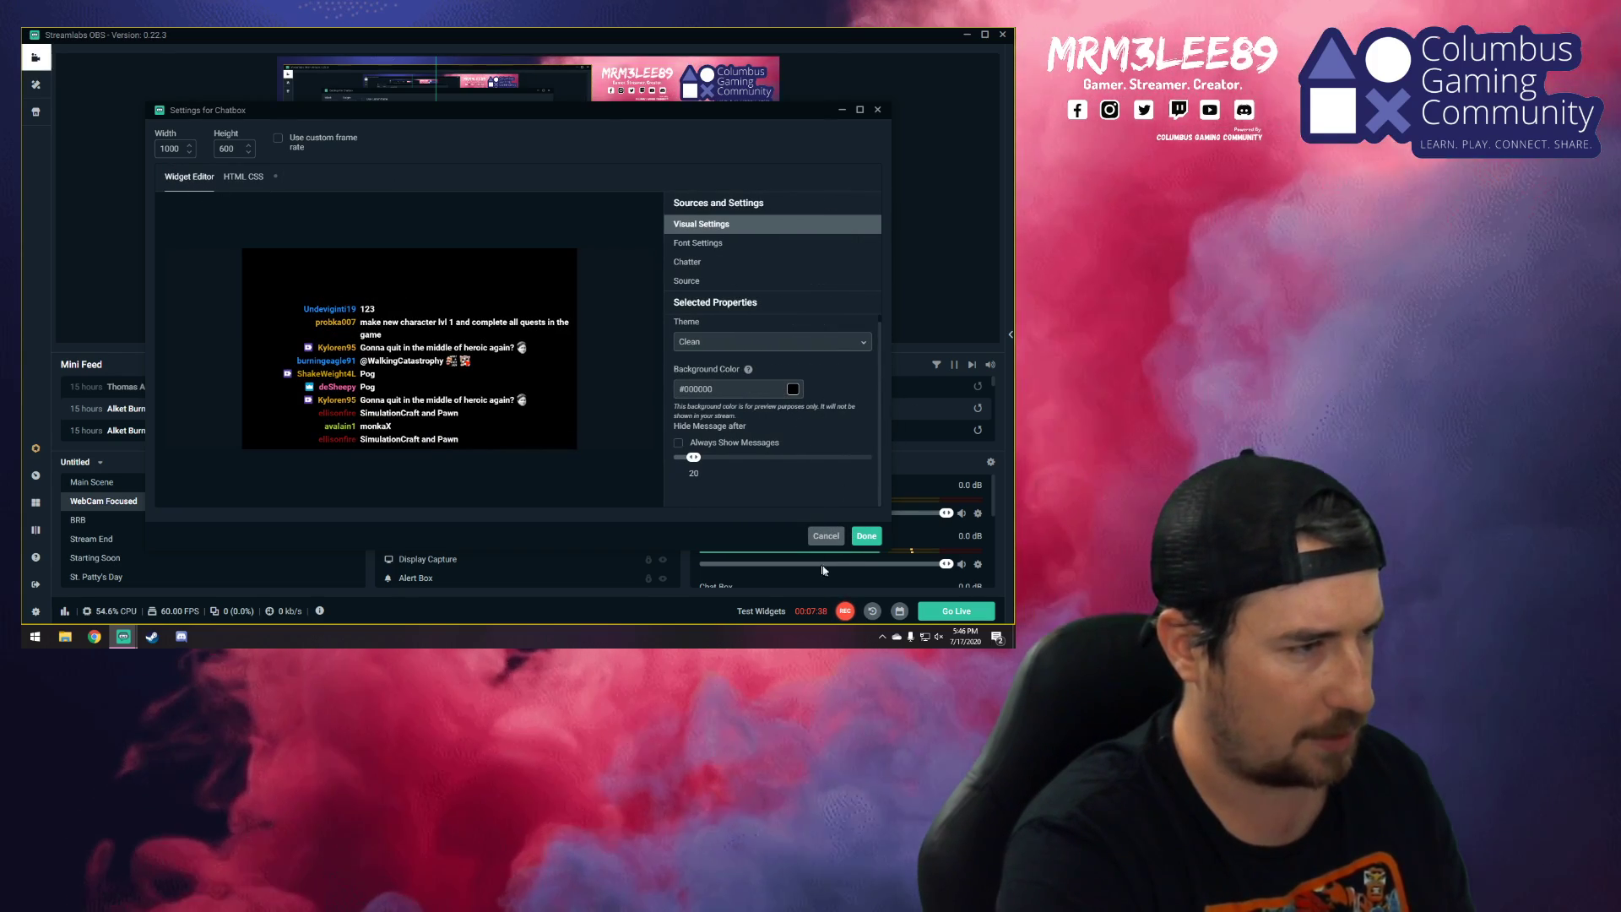
click(866, 535)
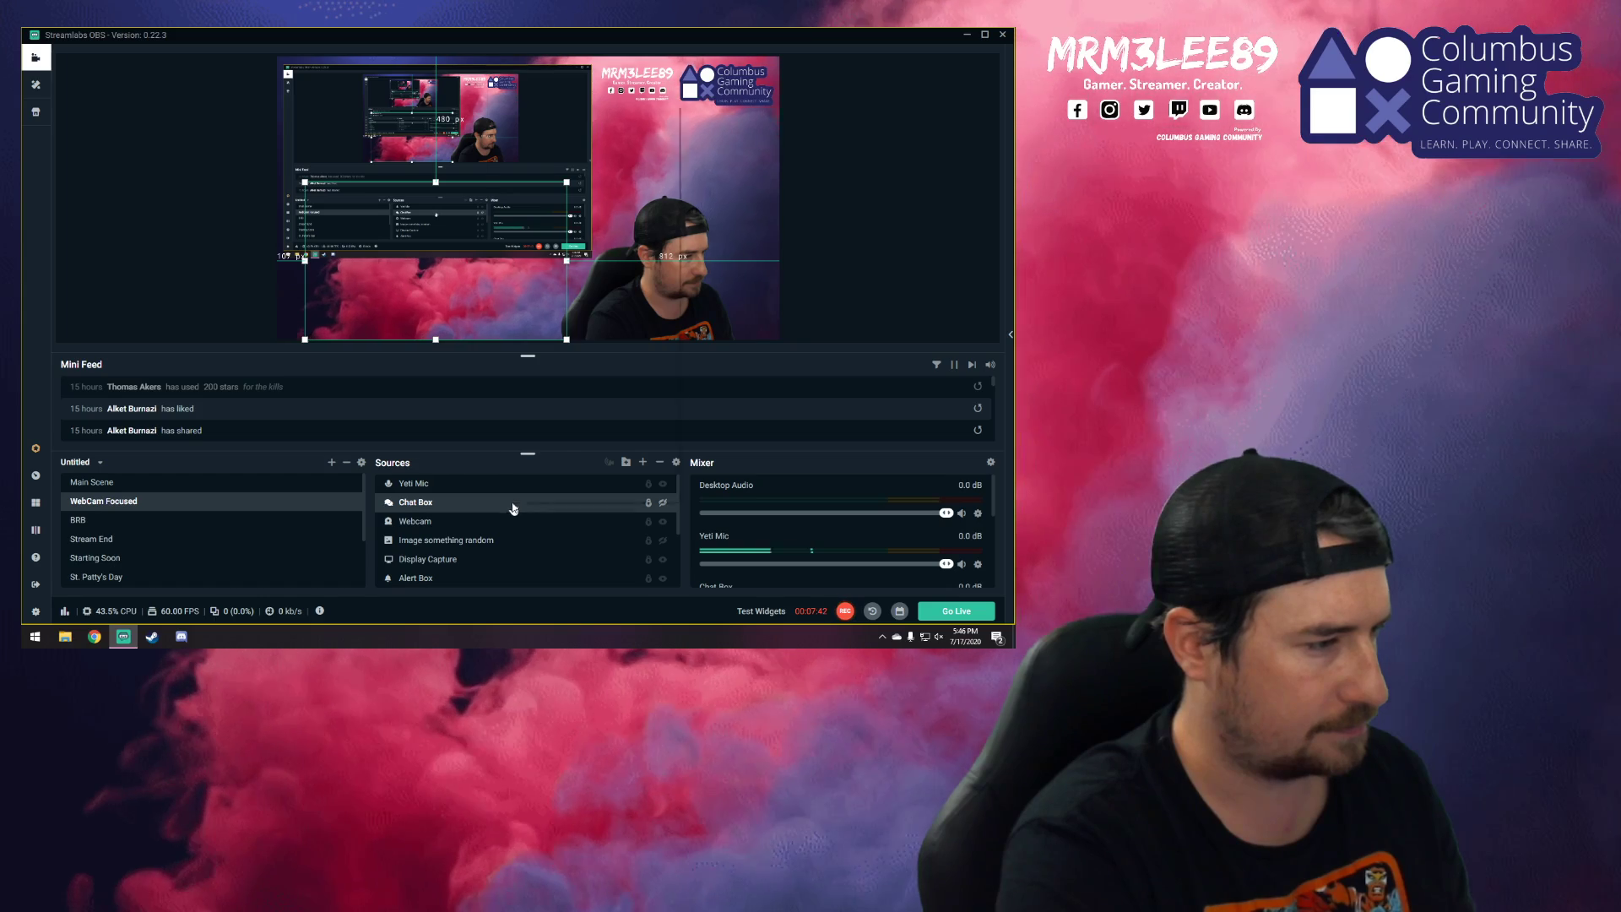
- Reopen the Chat Box properties, look through each settings category again, and cancel out of them
right_click(515, 503)
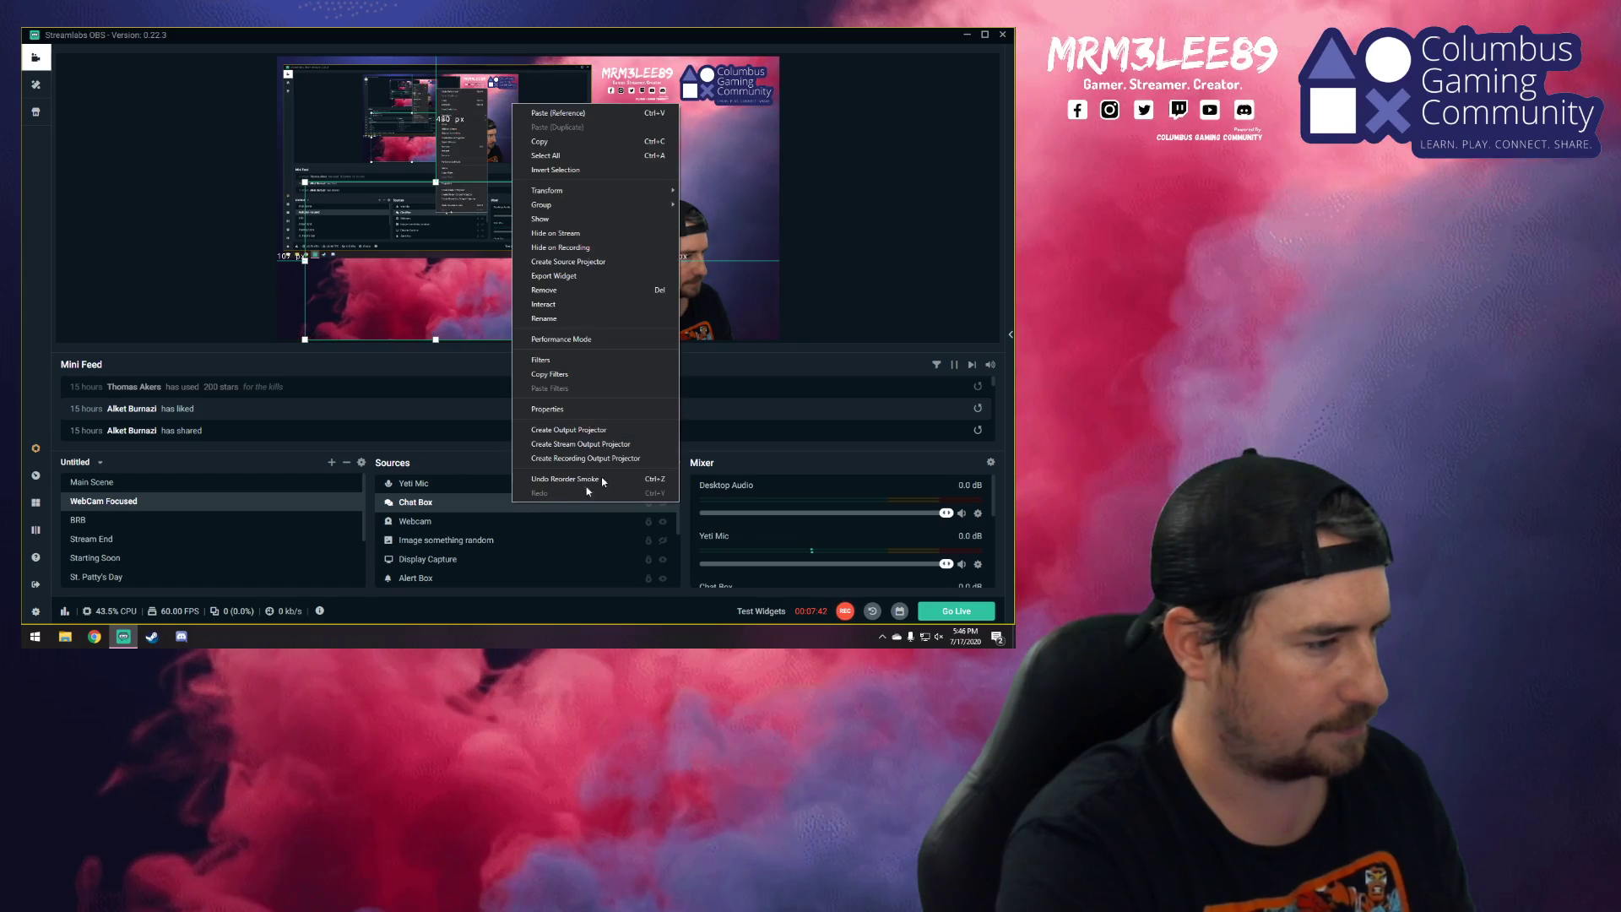
click(562, 408)
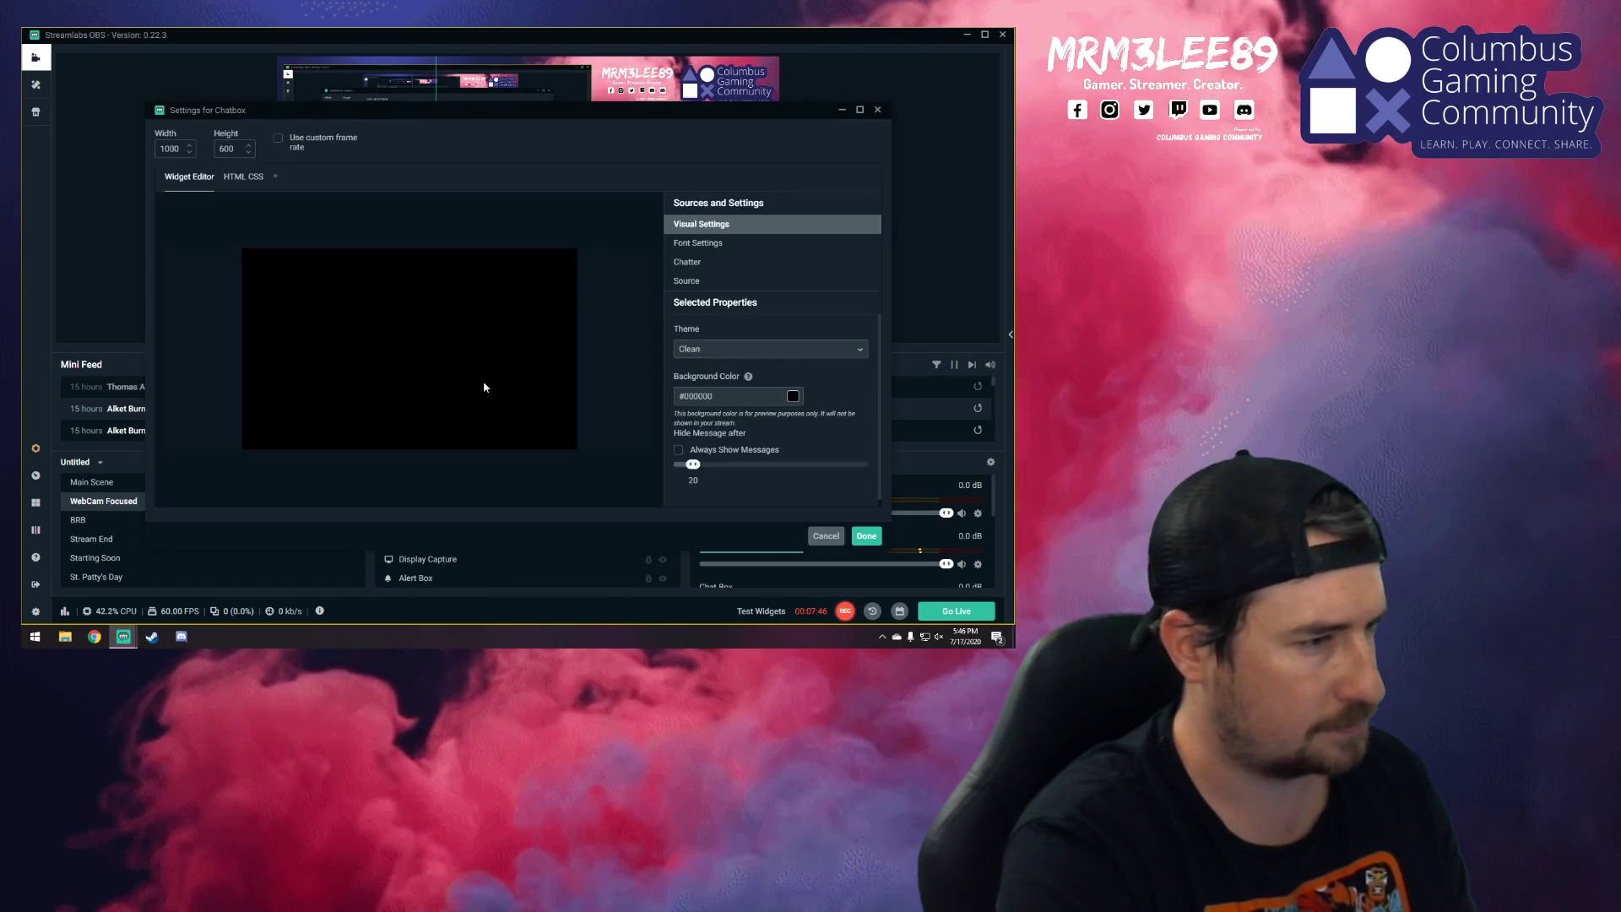
click(699, 243)
click(690, 262)
click(701, 282)
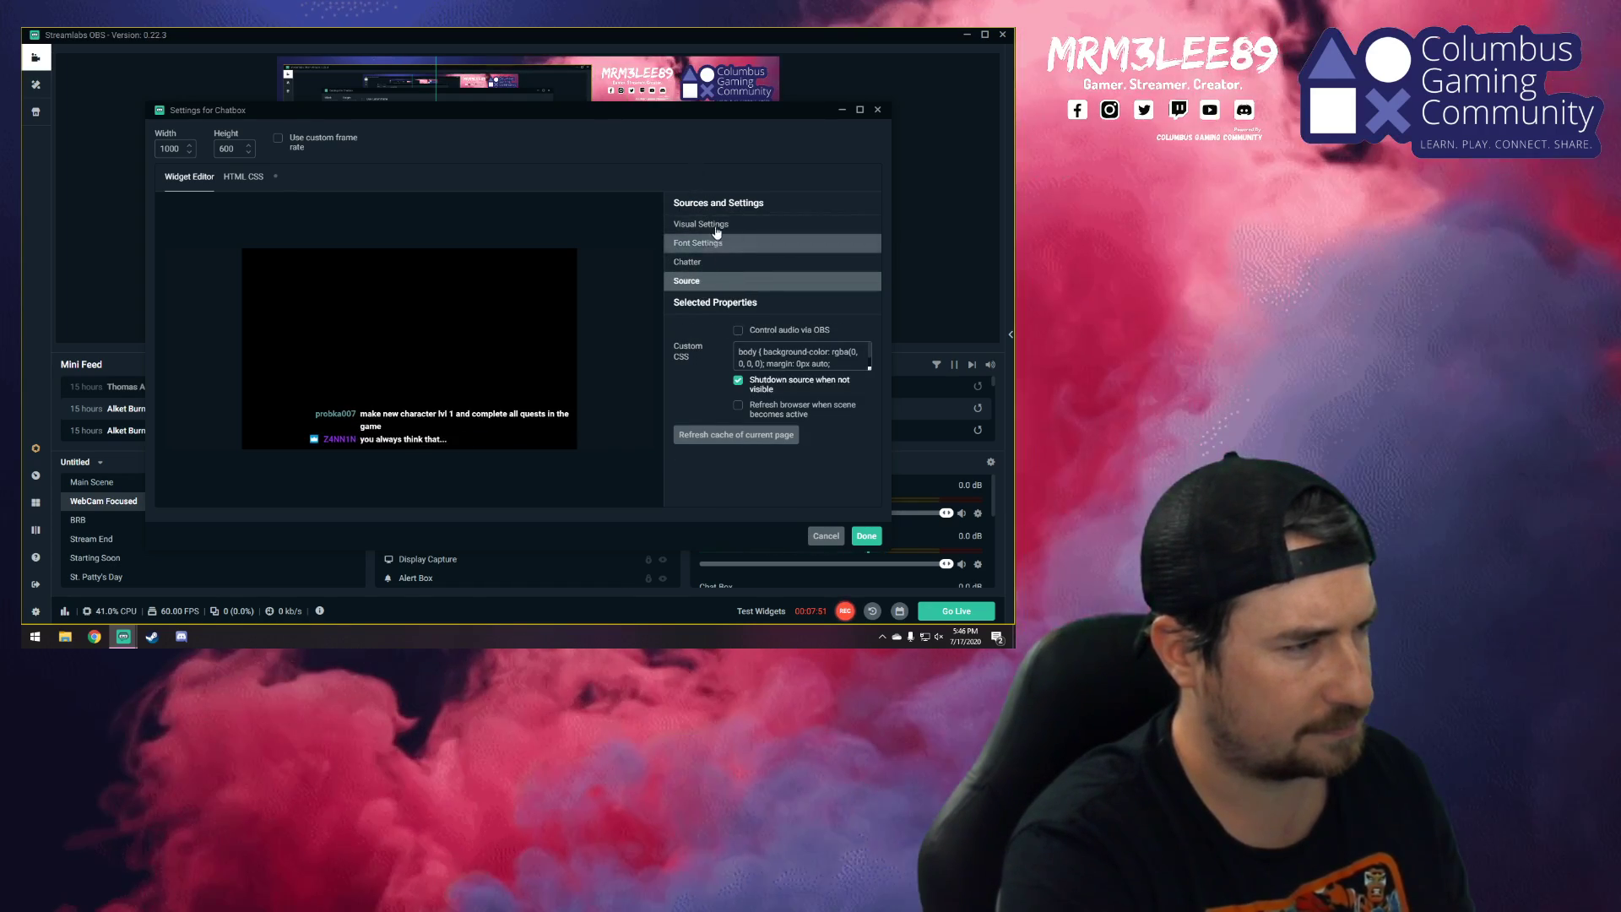
click(717, 227)
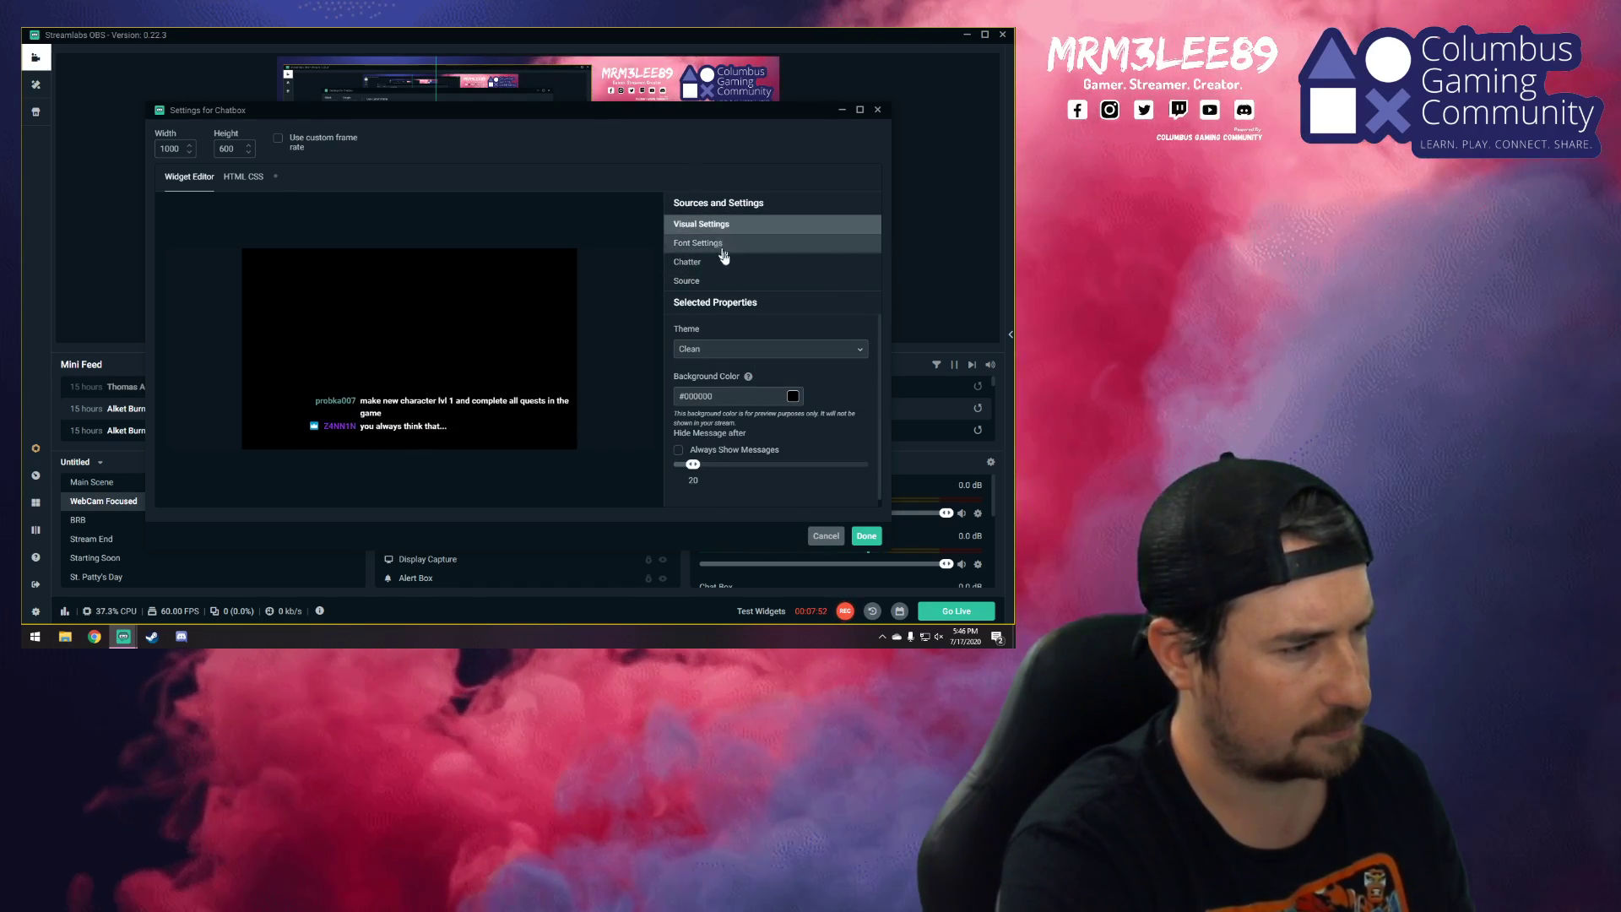
click(826, 535)
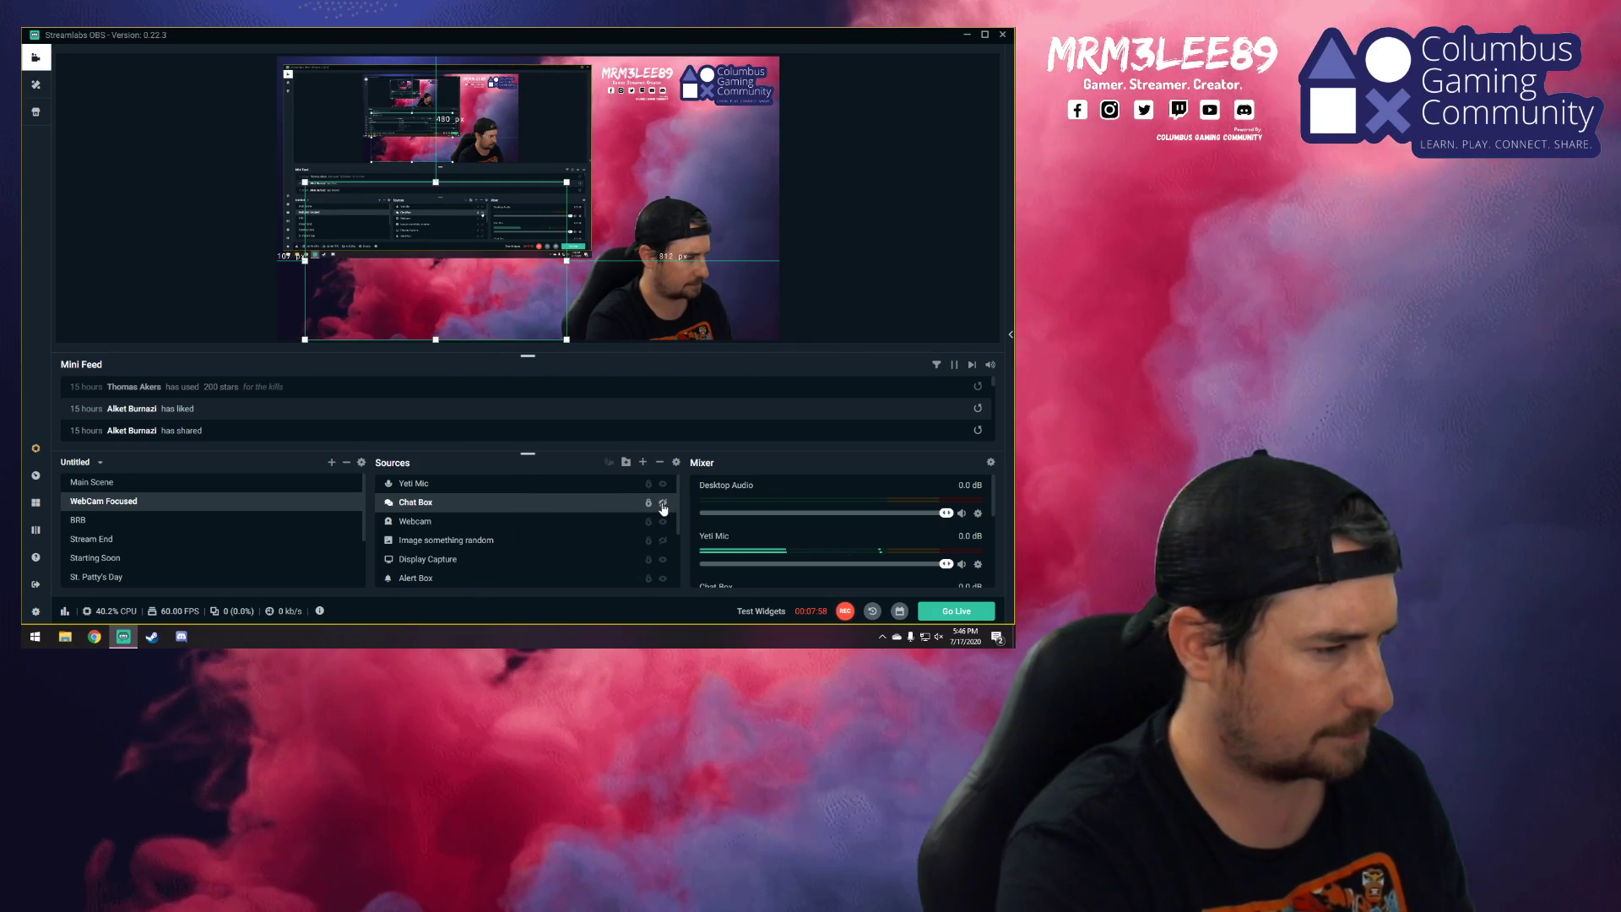
- Check the filters applied to the Chat Box source, and close the filters window
right_click(529, 507)
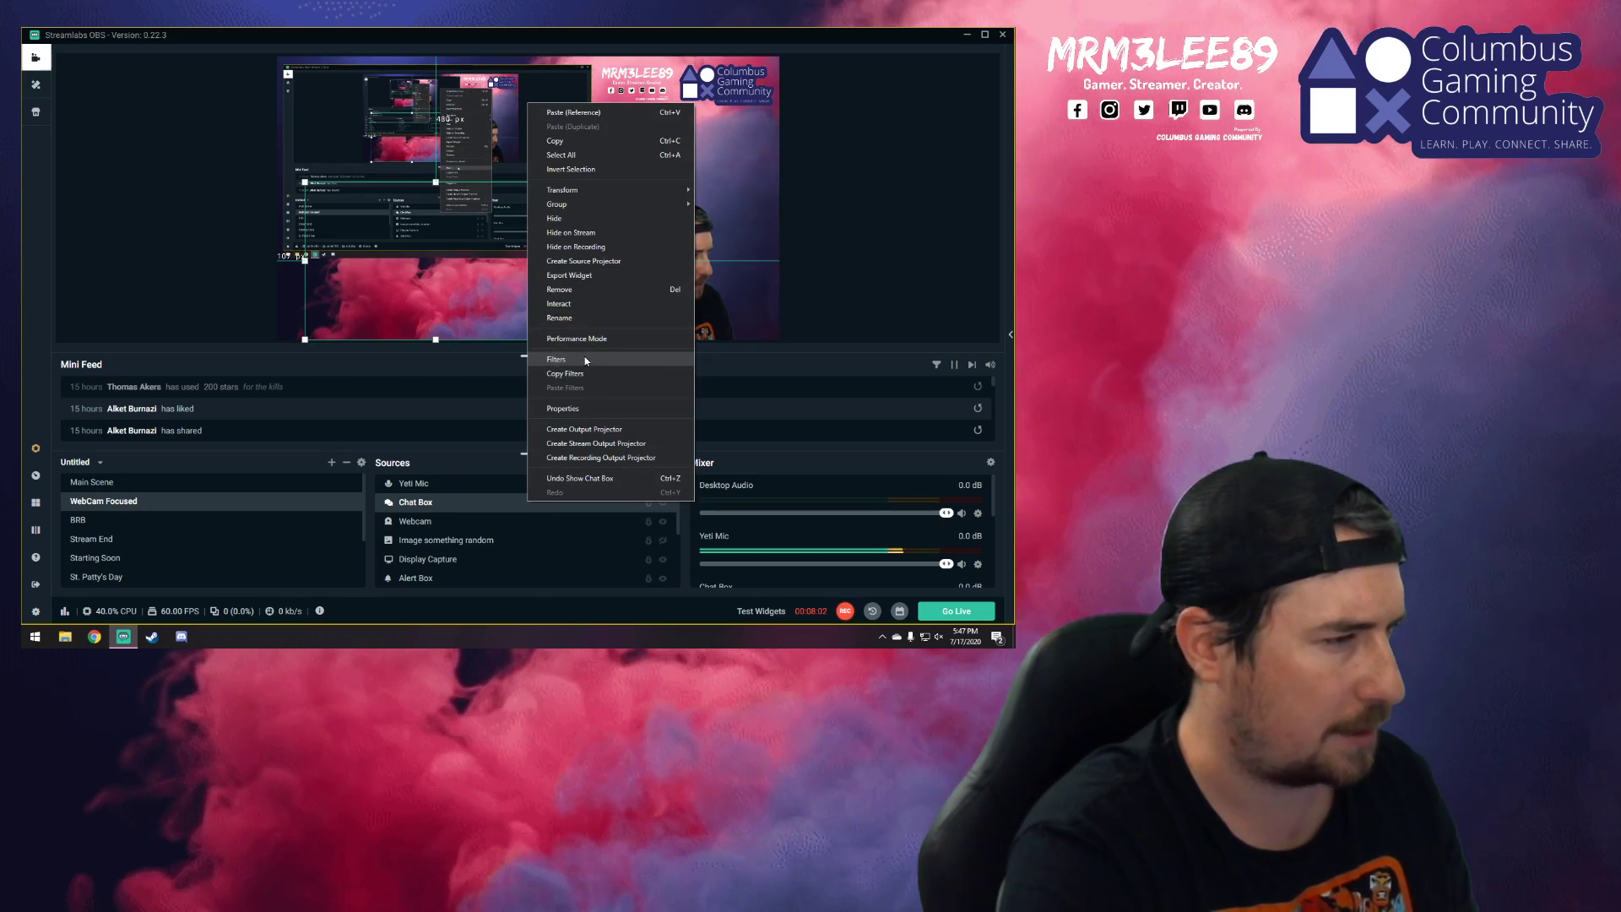
mouse_move(617, 193)
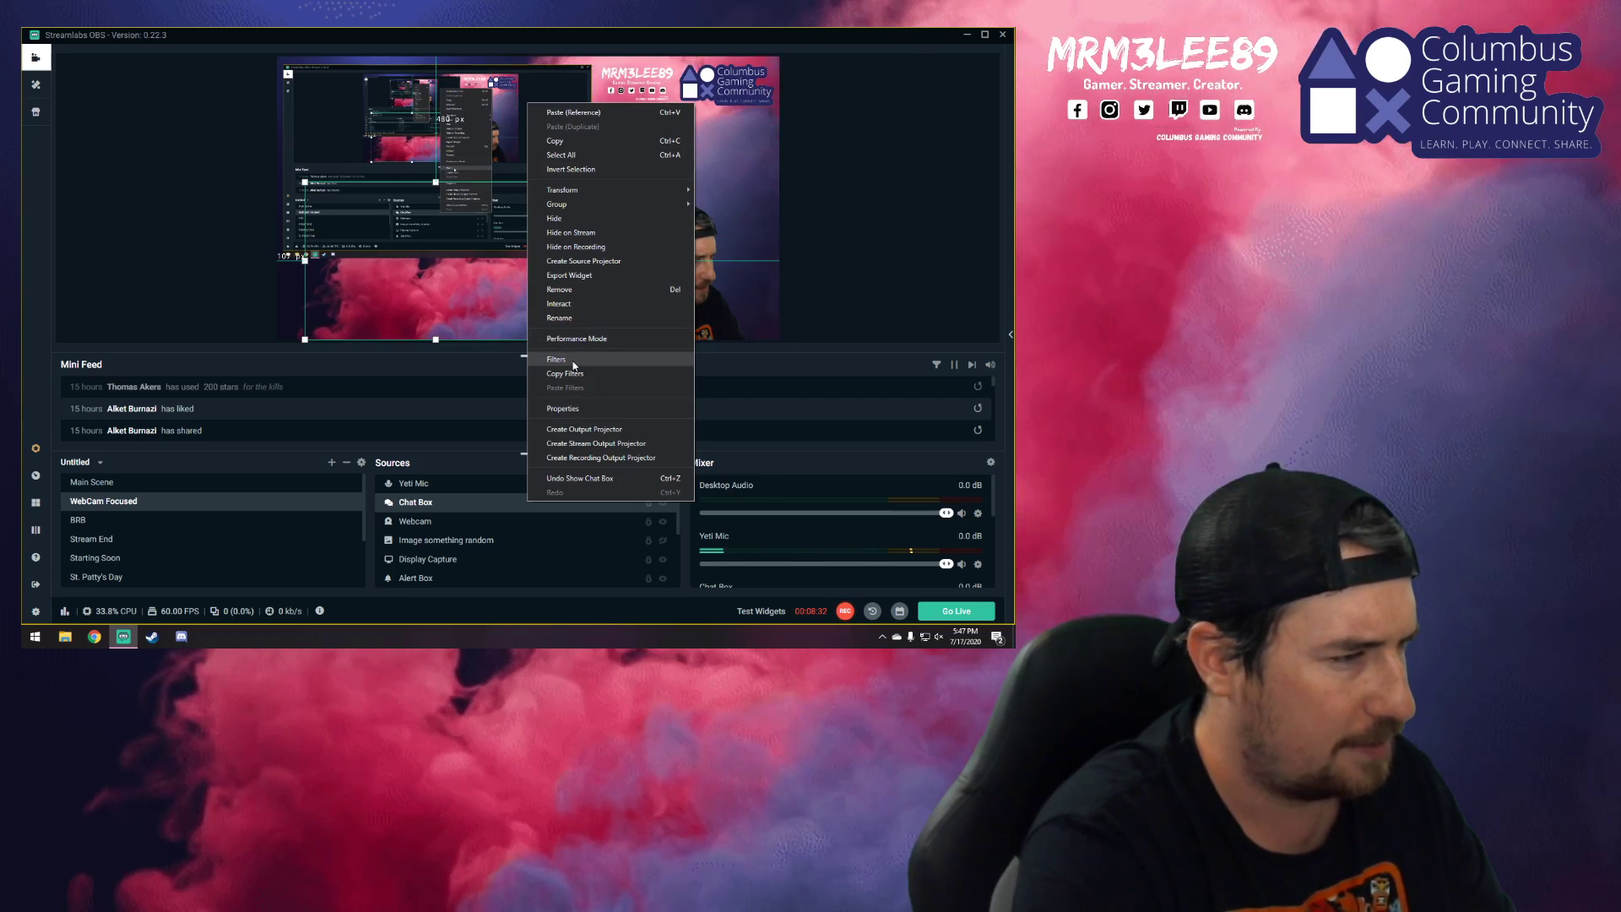
click(559, 359)
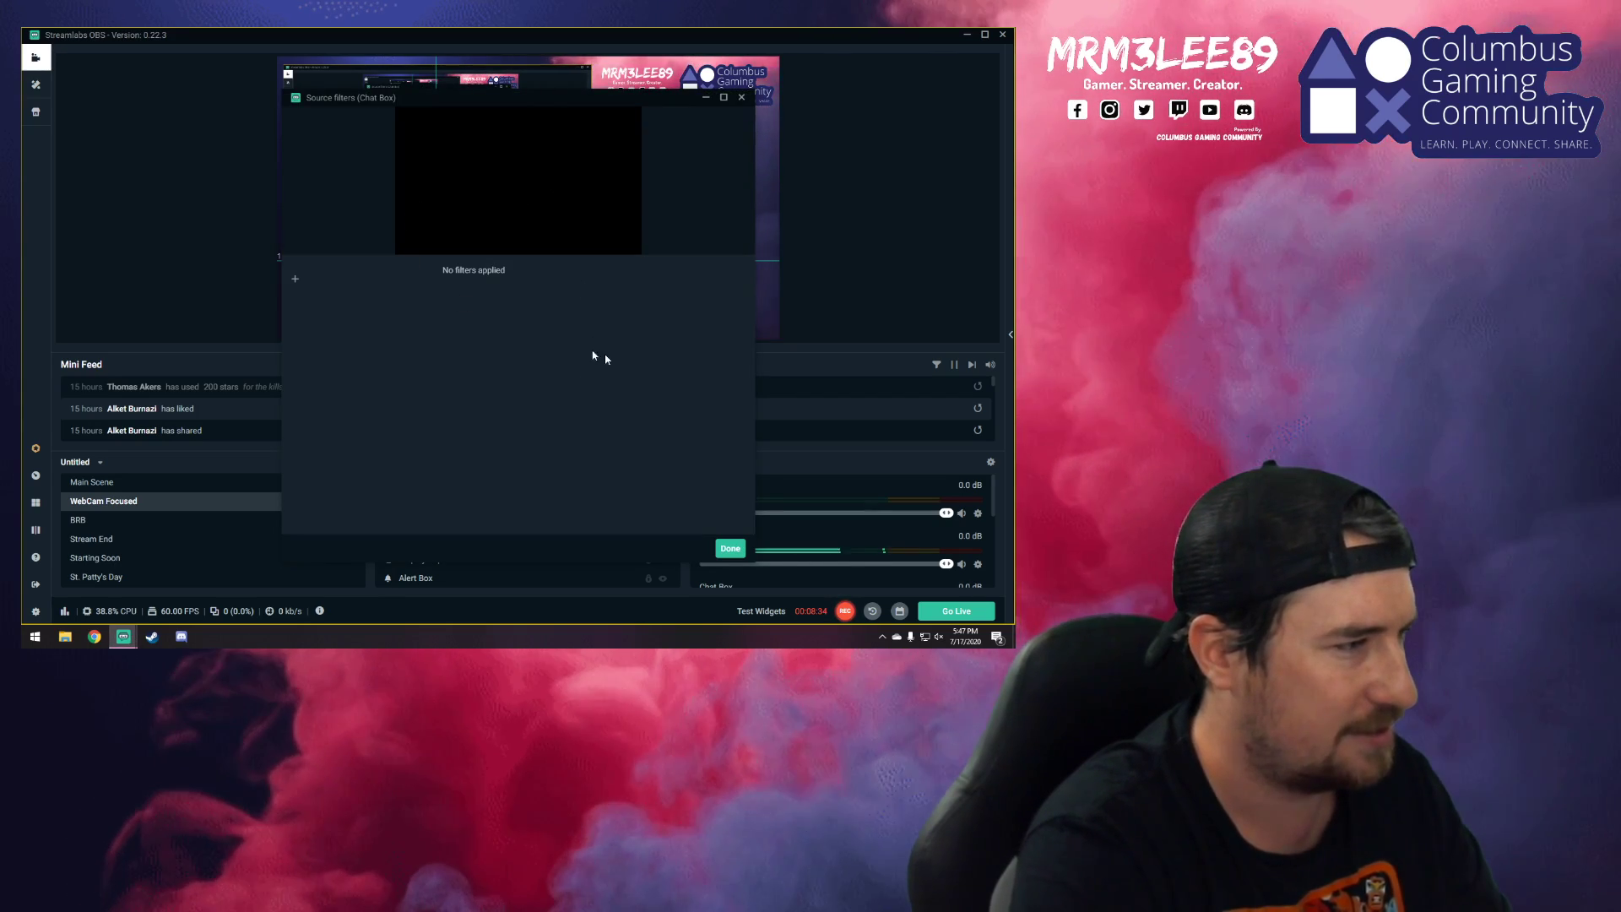
click(731, 548)
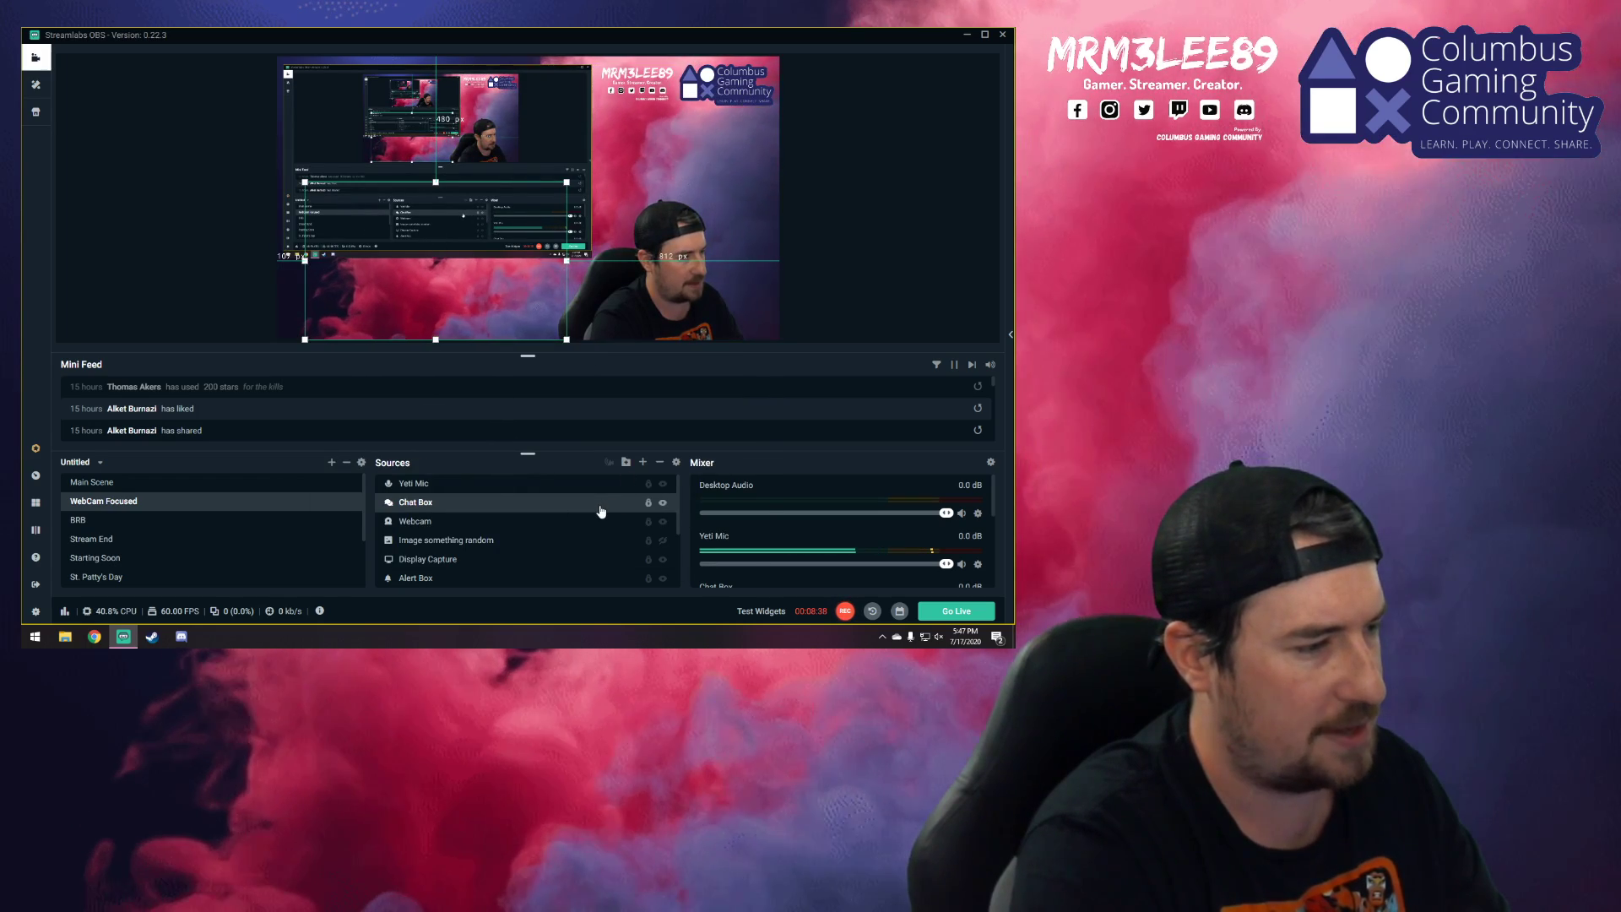
- Review the Chat Box properties once more, covering its font, visual and chatter settings, and cancel out of them
right_click(601, 110)
click(691, 413)
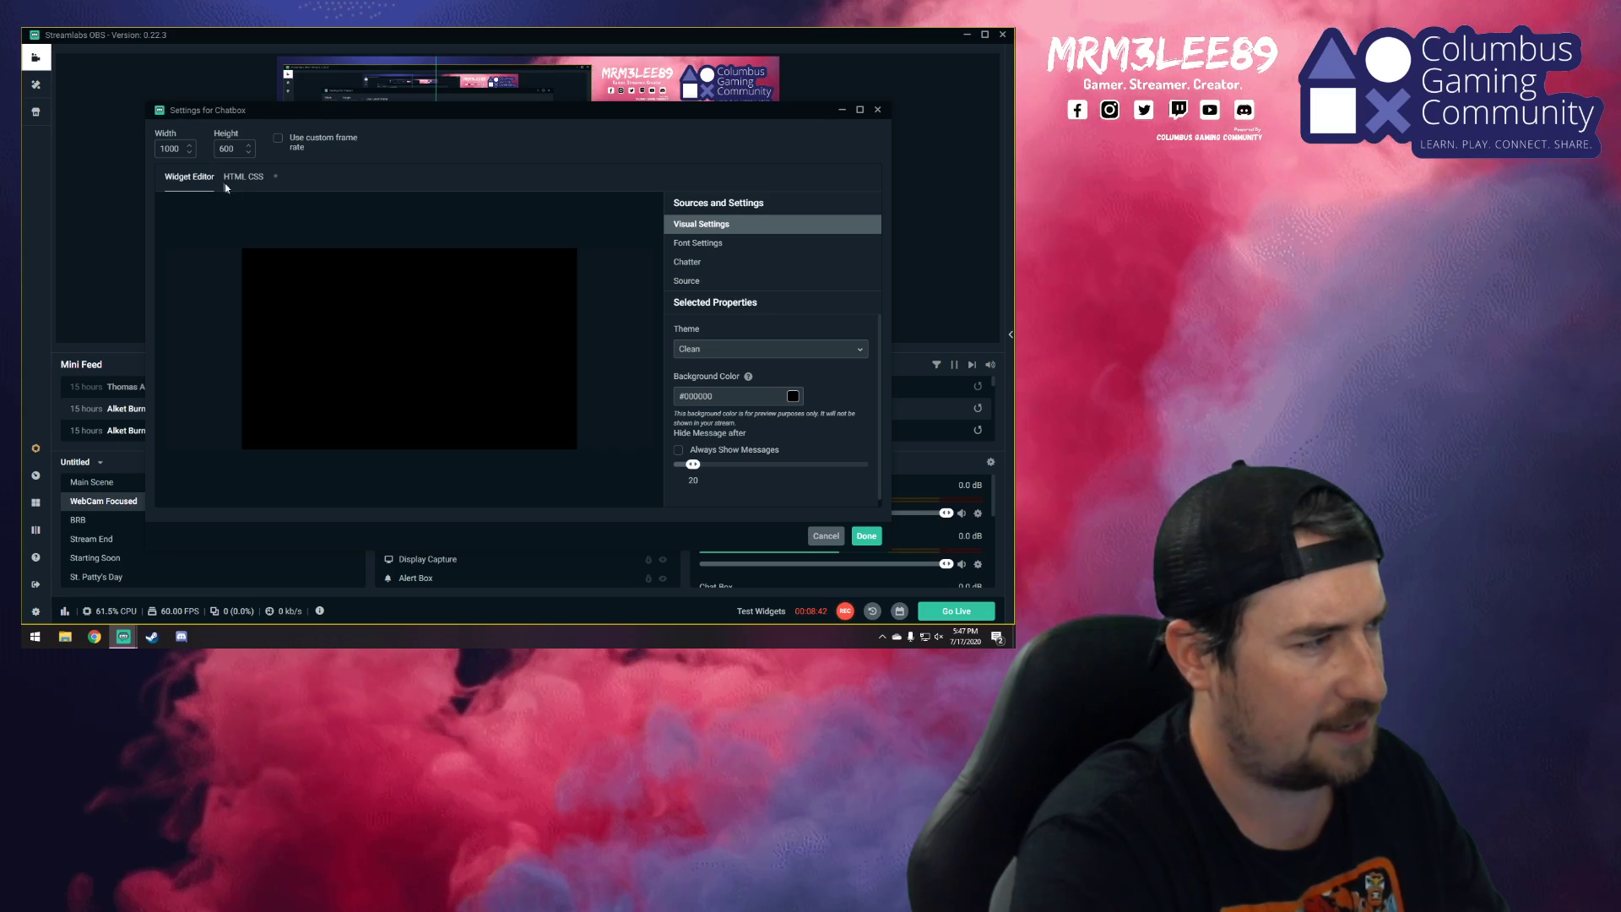
click(731, 247)
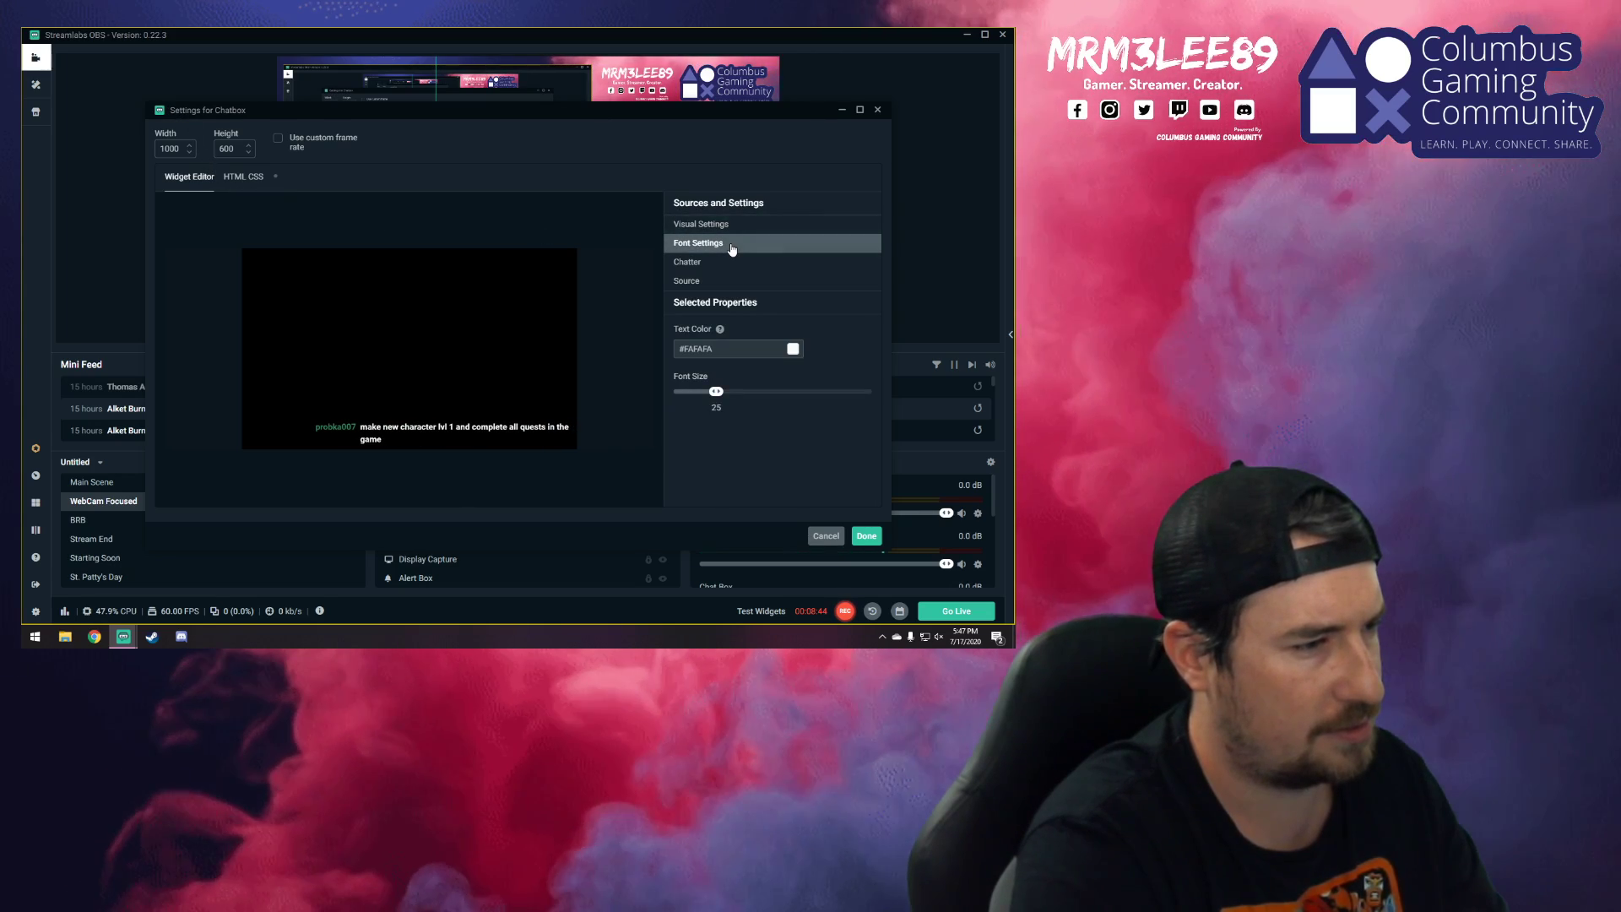
click(712, 227)
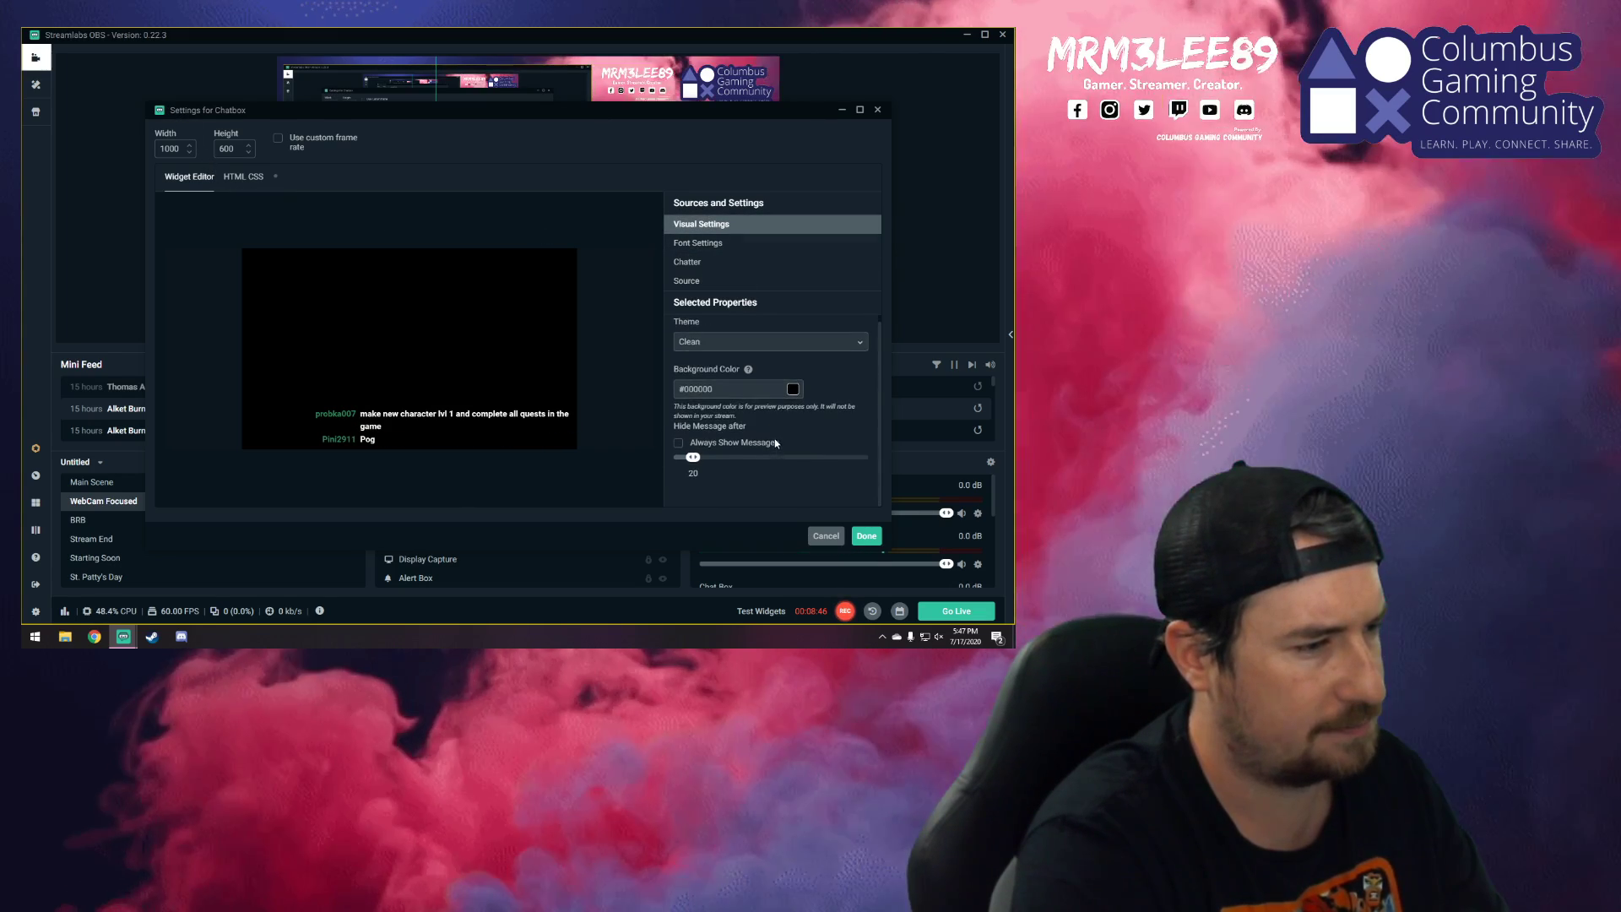
click(701, 263)
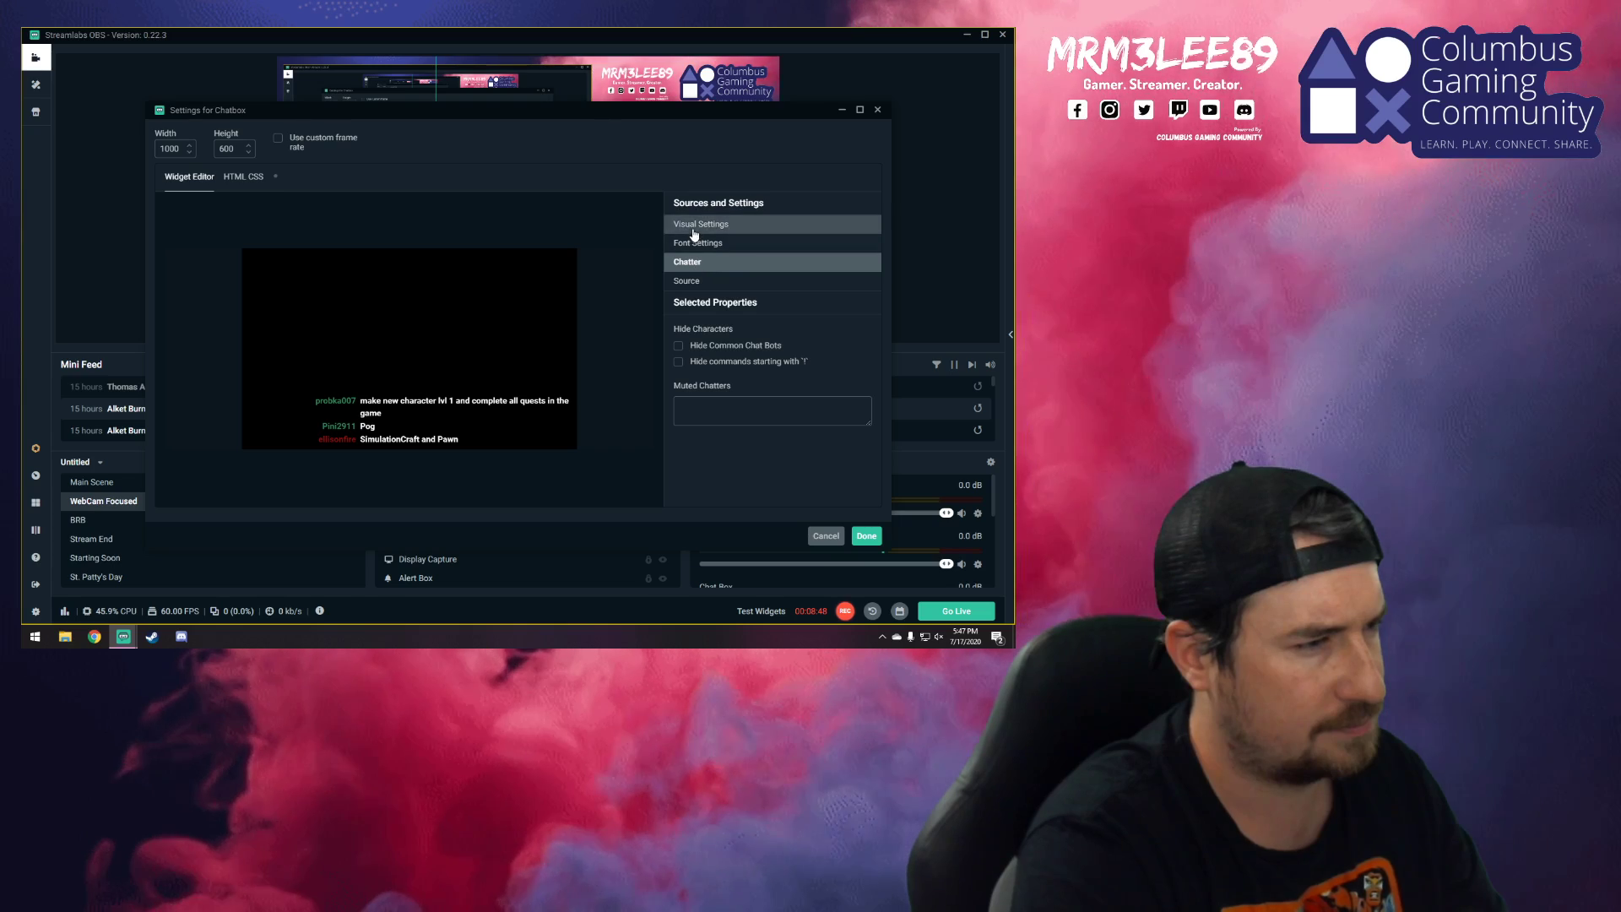
click(718, 243)
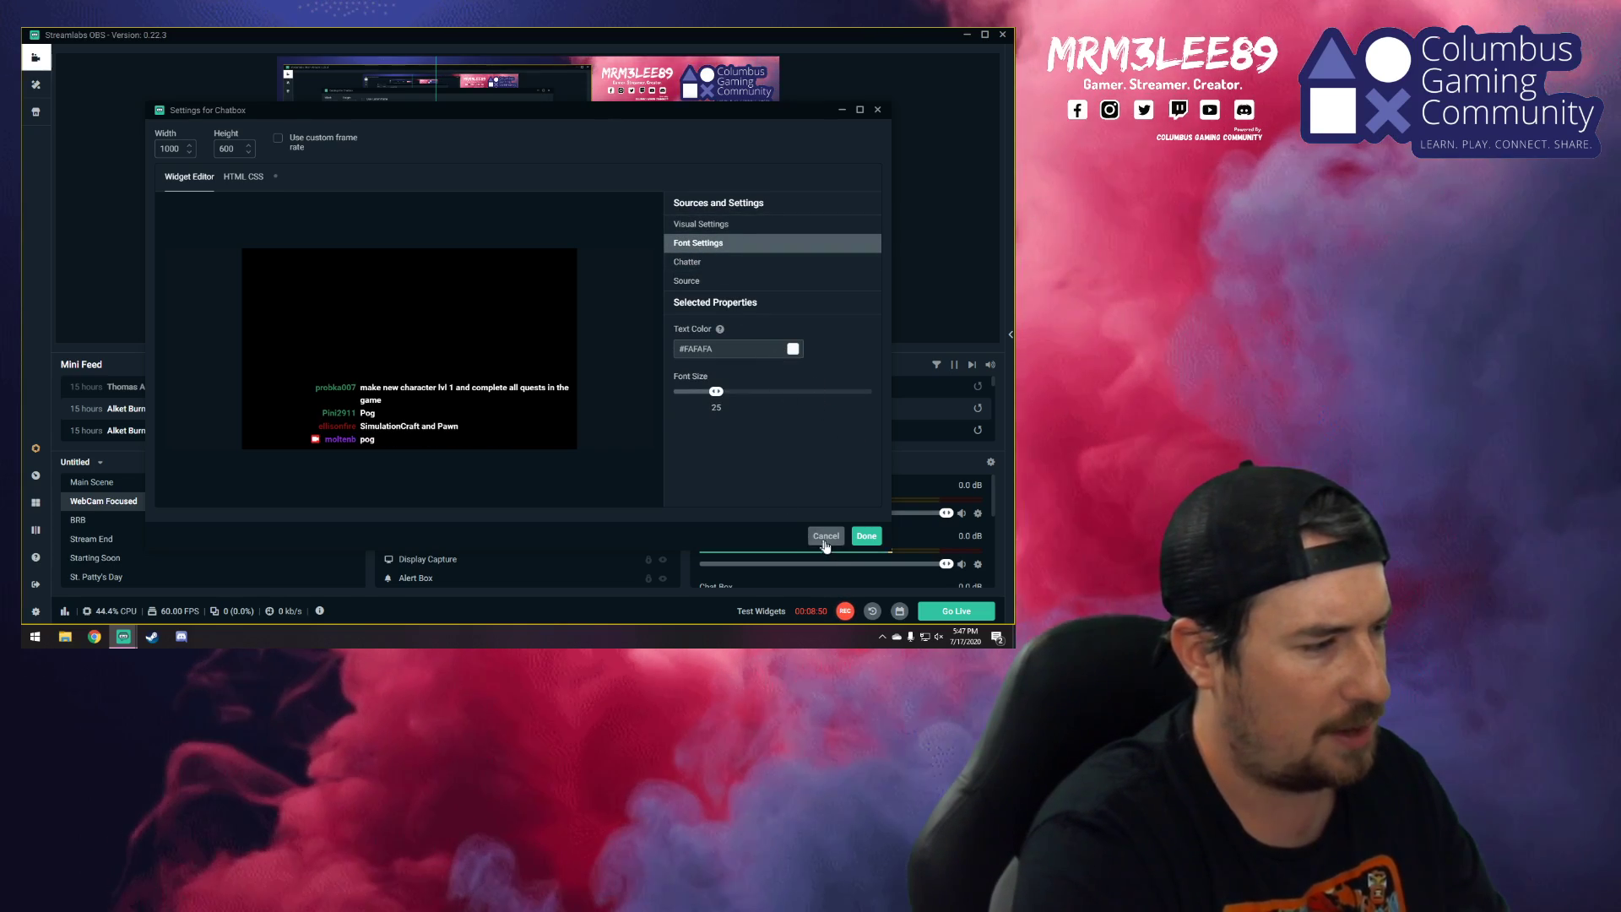
click(826, 536)
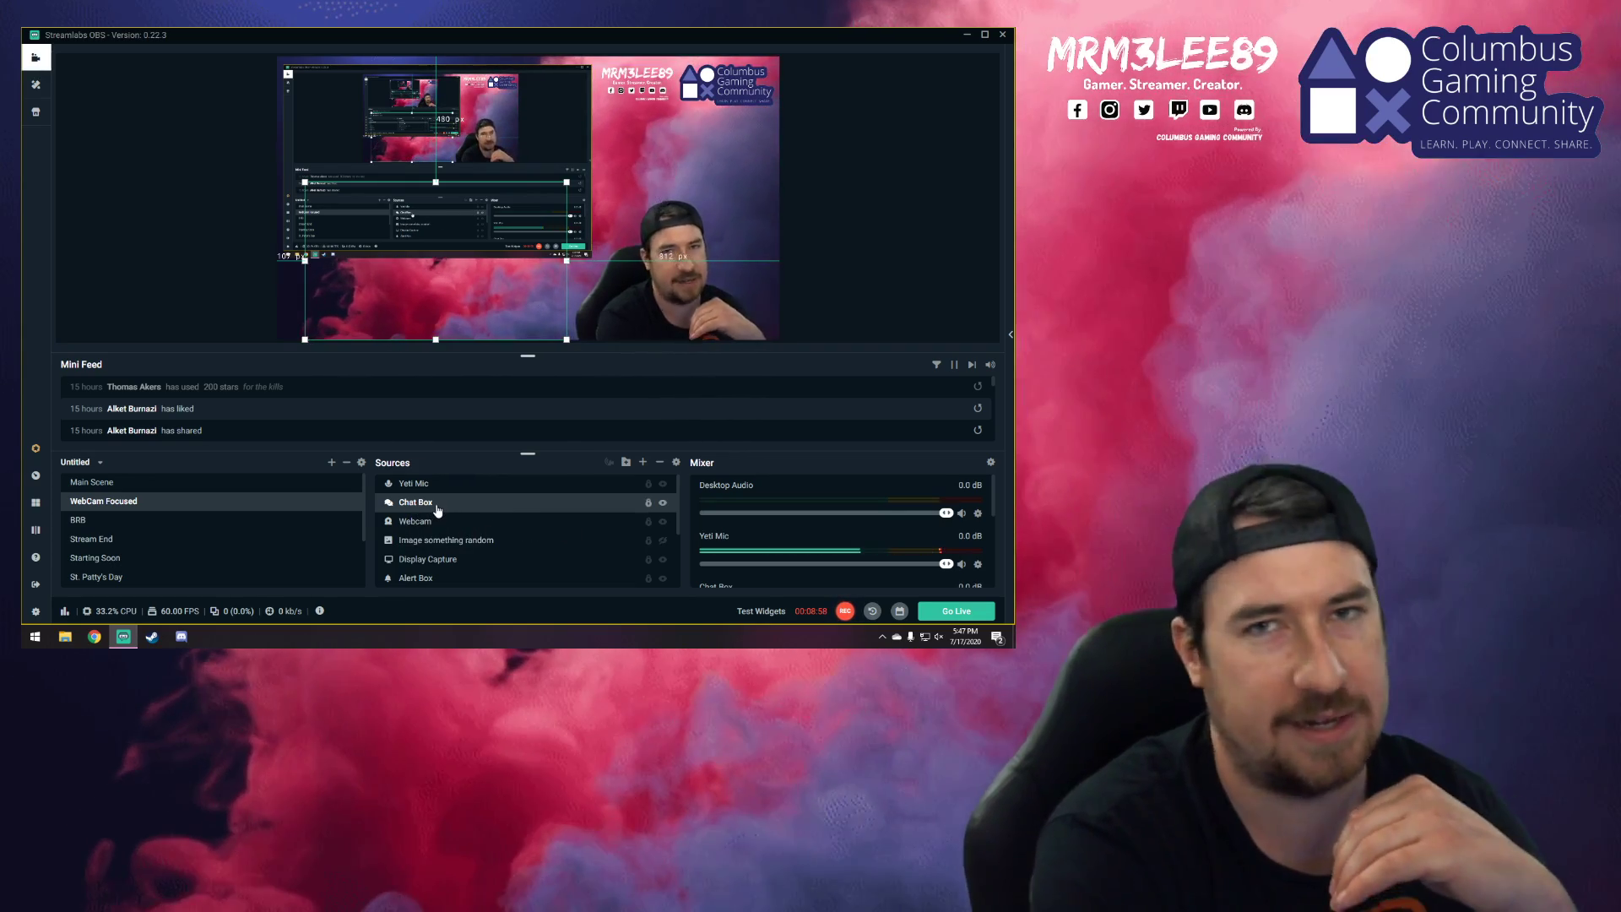
- Open the Alert Box source's properties and show the settings of its default Likes alert
scroll(437, 536, down, 1)
scroll(437, 535, down, 1)
click(414, 518)
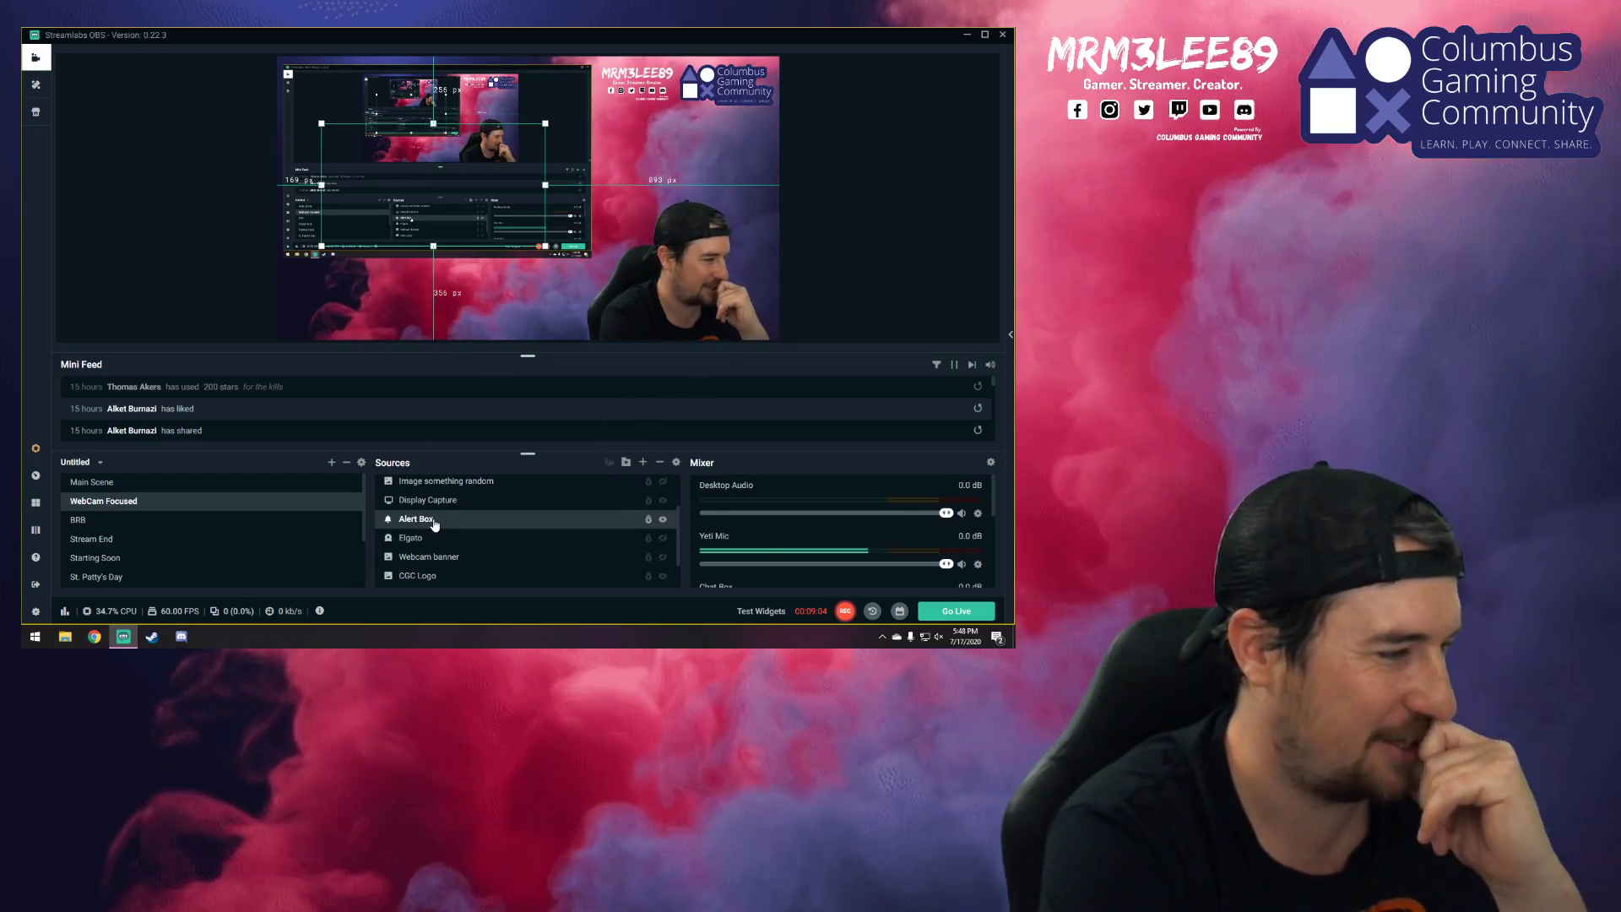
right_click(435, 523)
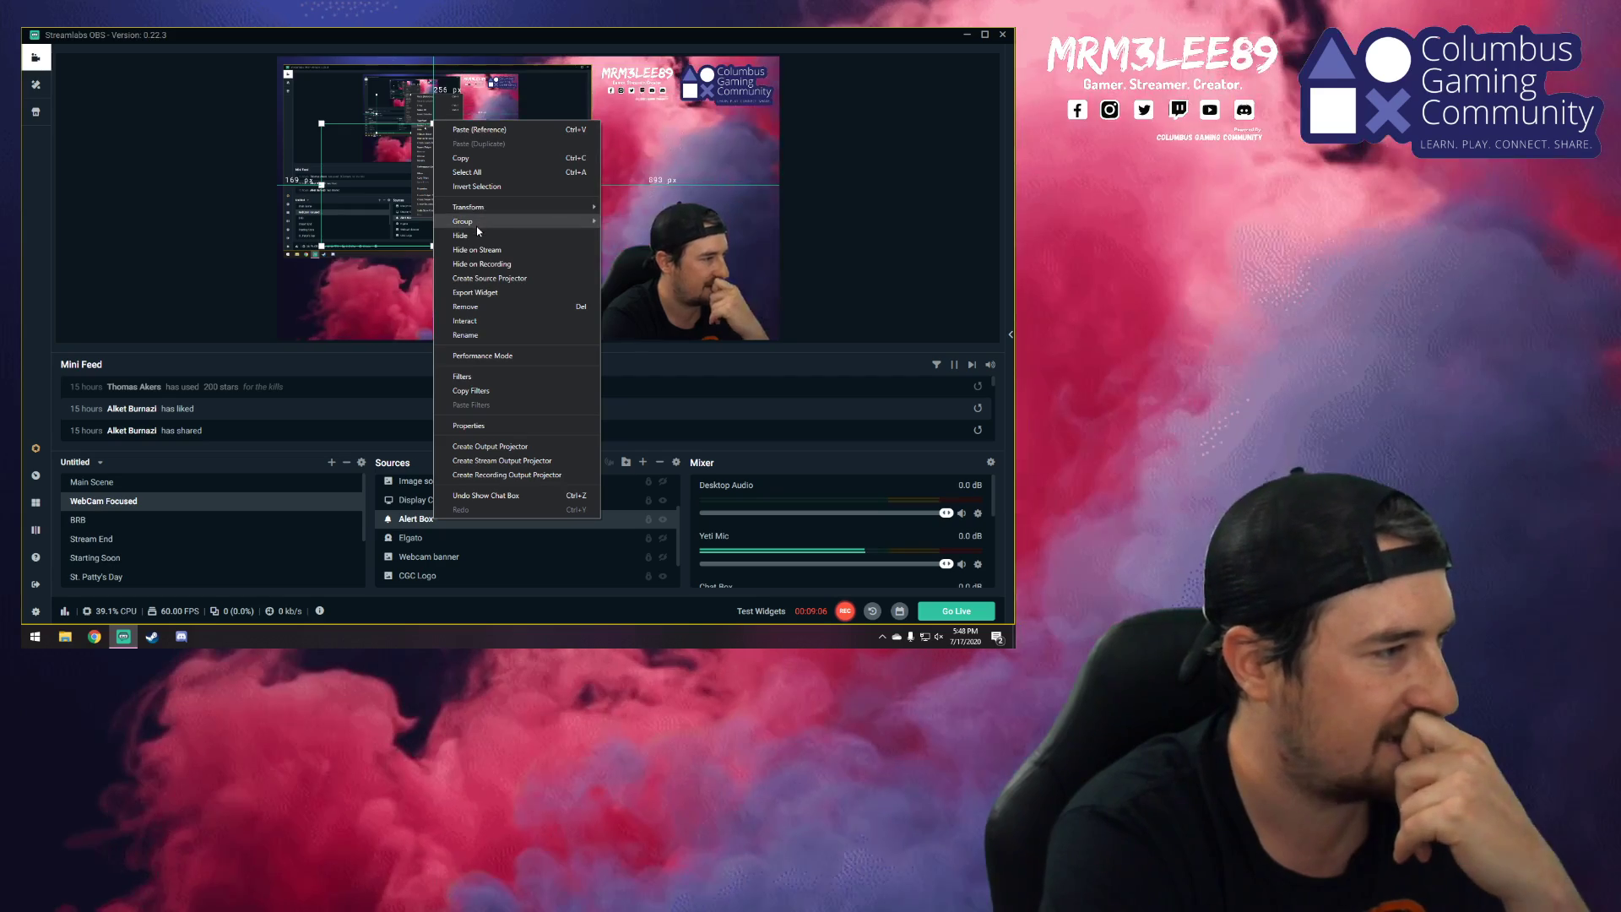
click(476, 428)
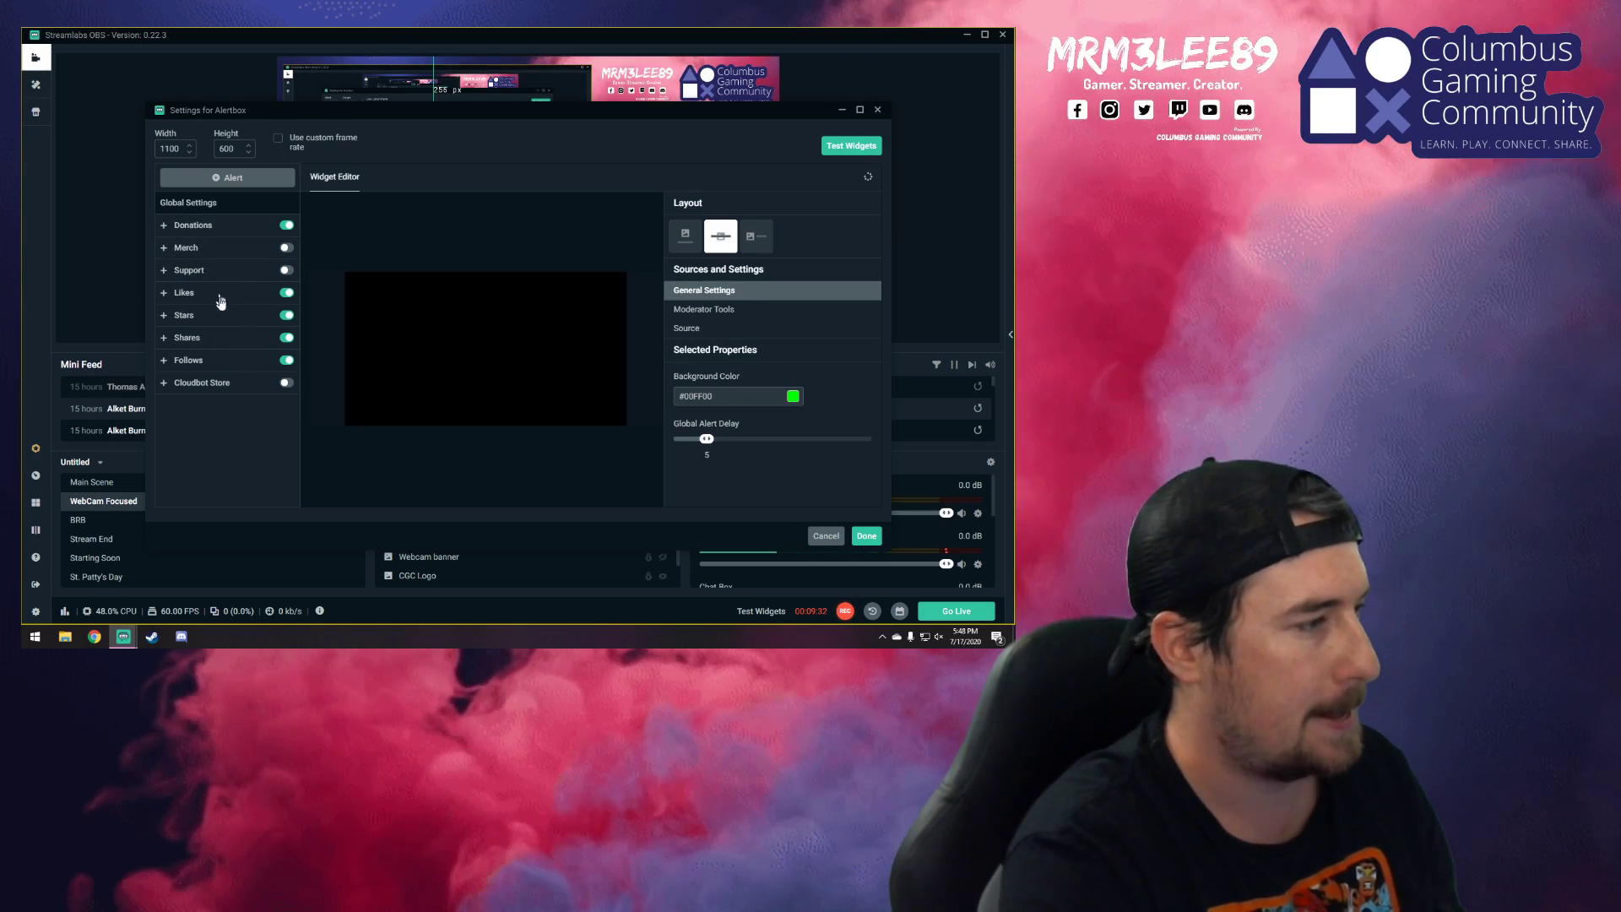
click(226, 295)
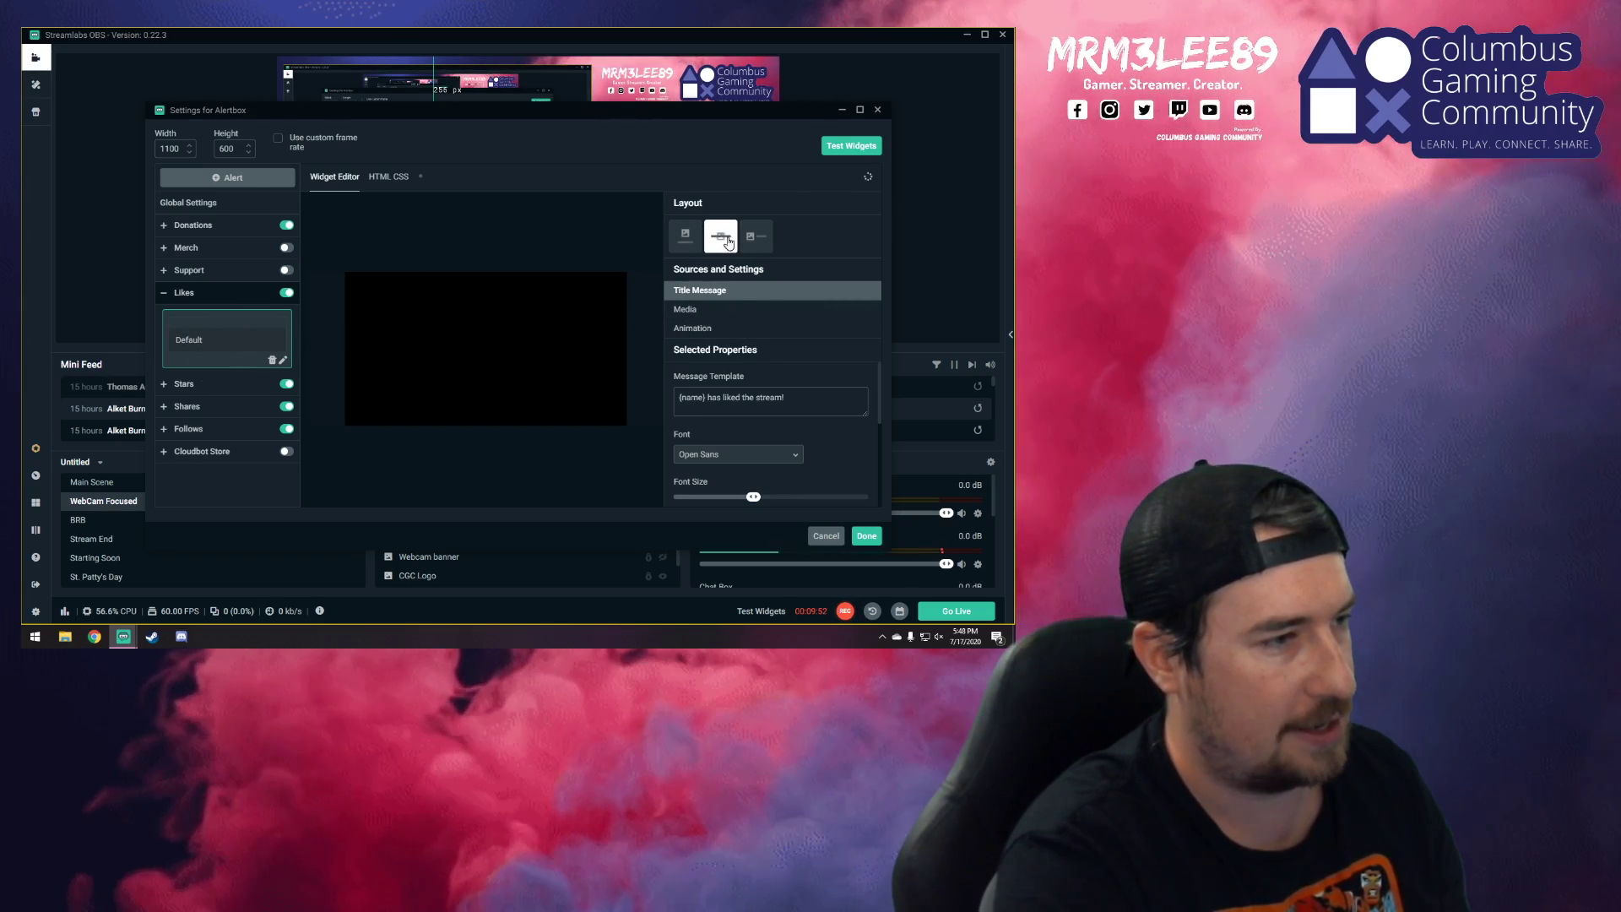
- Try the Likes alert layouts with text beside and below the image, and return to the layout with text over the image
click(766, 244)
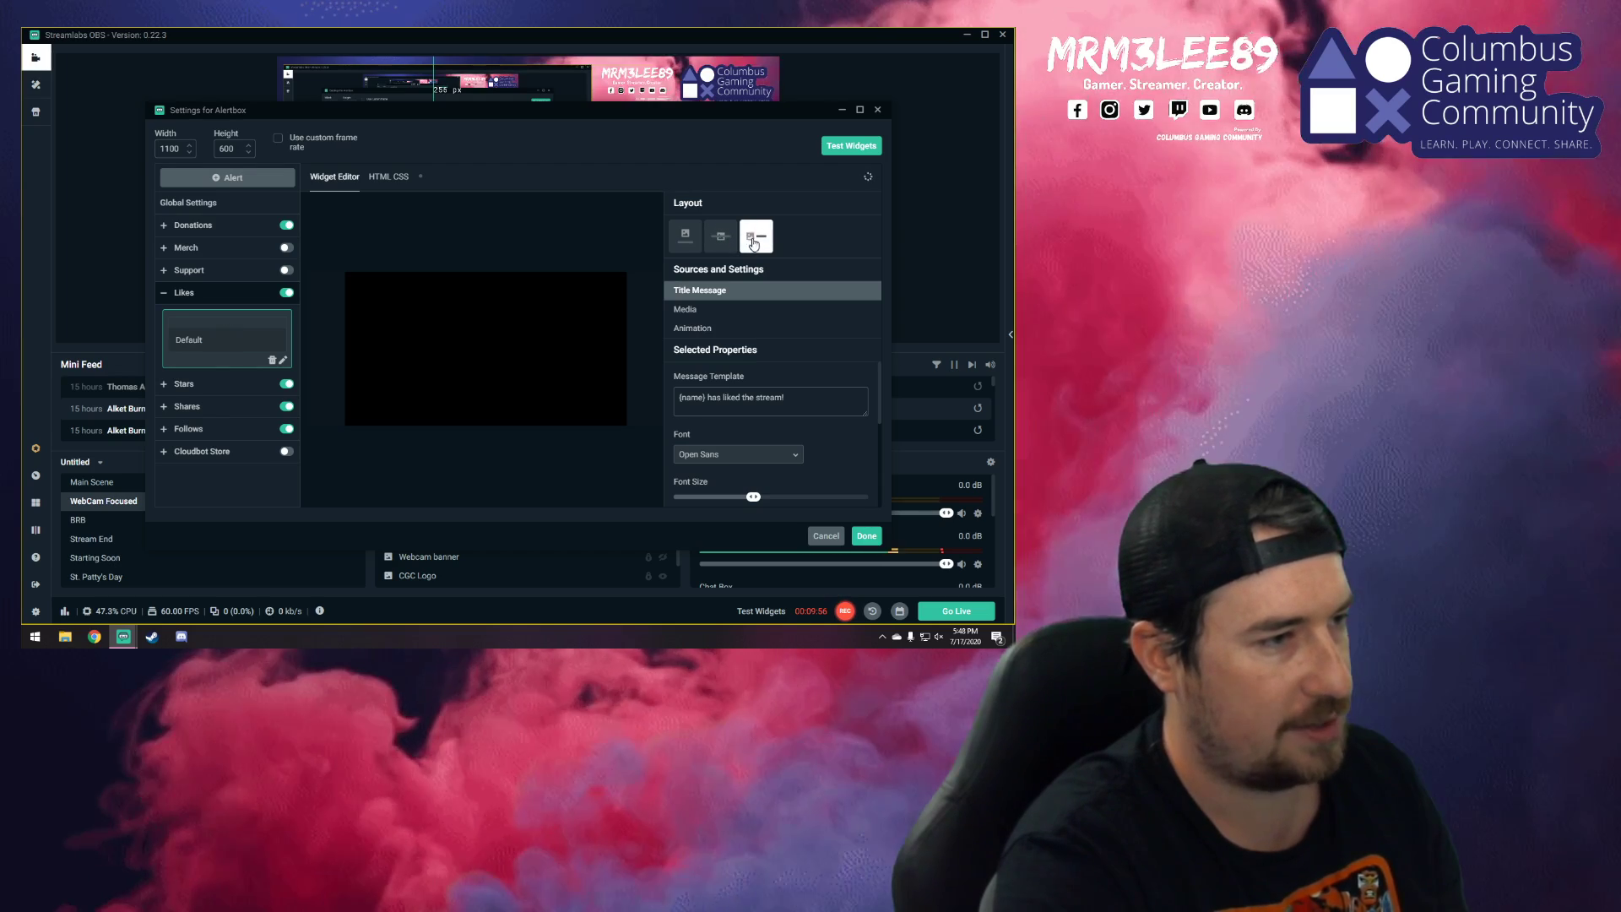
click(691, 242)
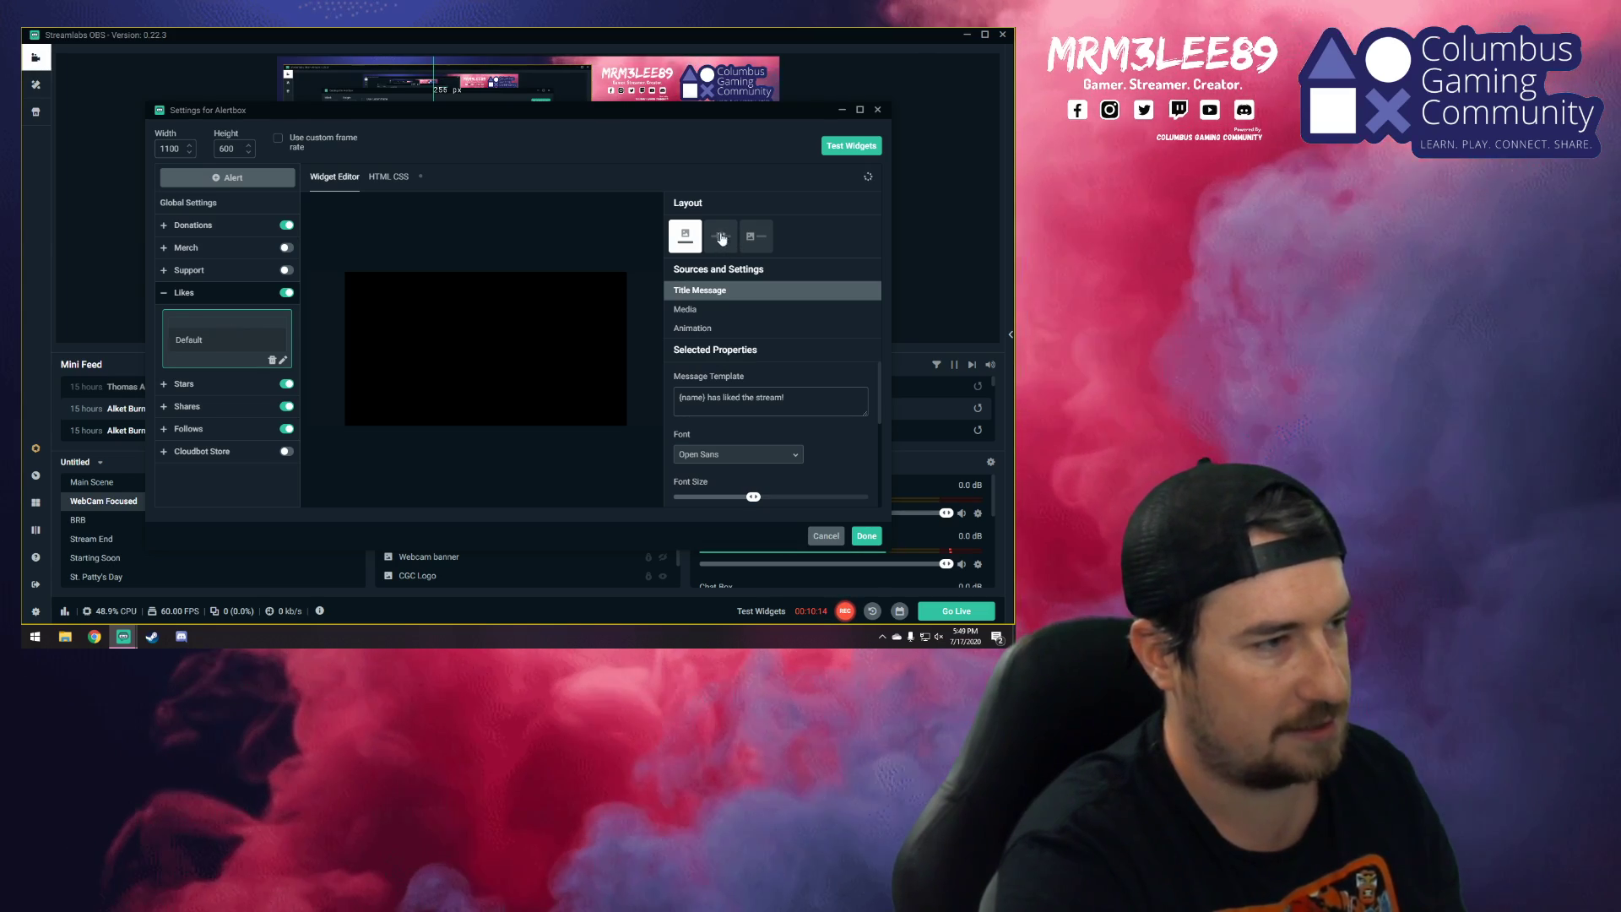
click(720, 240)
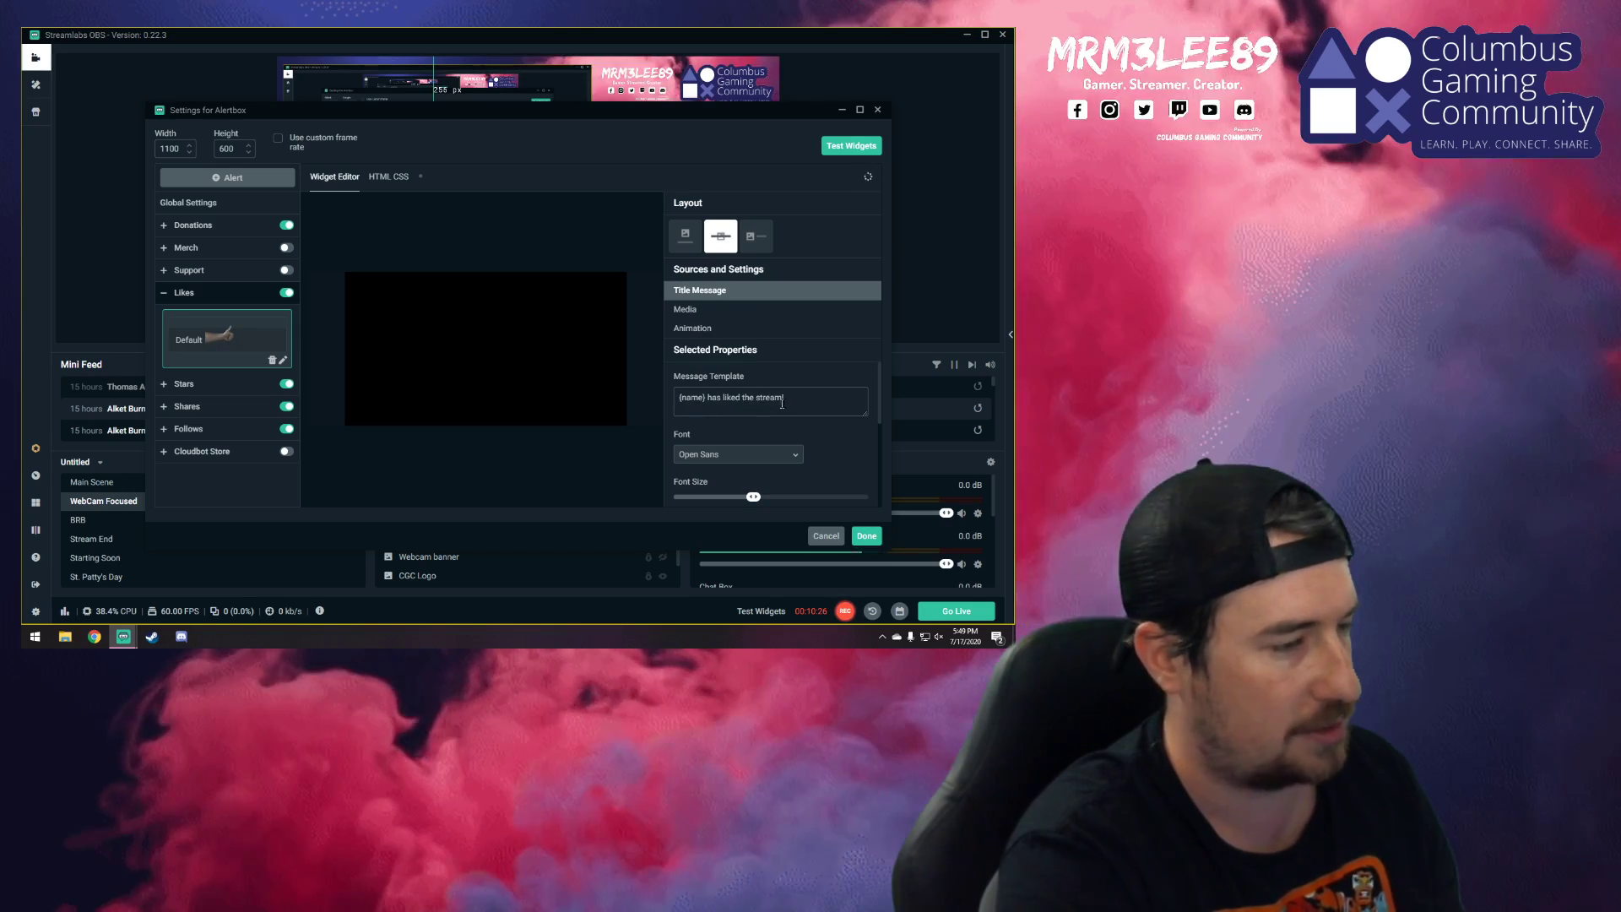
- Examine the Likes alert's title message settings, including message template, font, font size, font weight and the primary and secondary text colors
scroll(775, 403, down, 1)
scroll(770, 400, up, 1)
scroll(764, 397, down, 1)
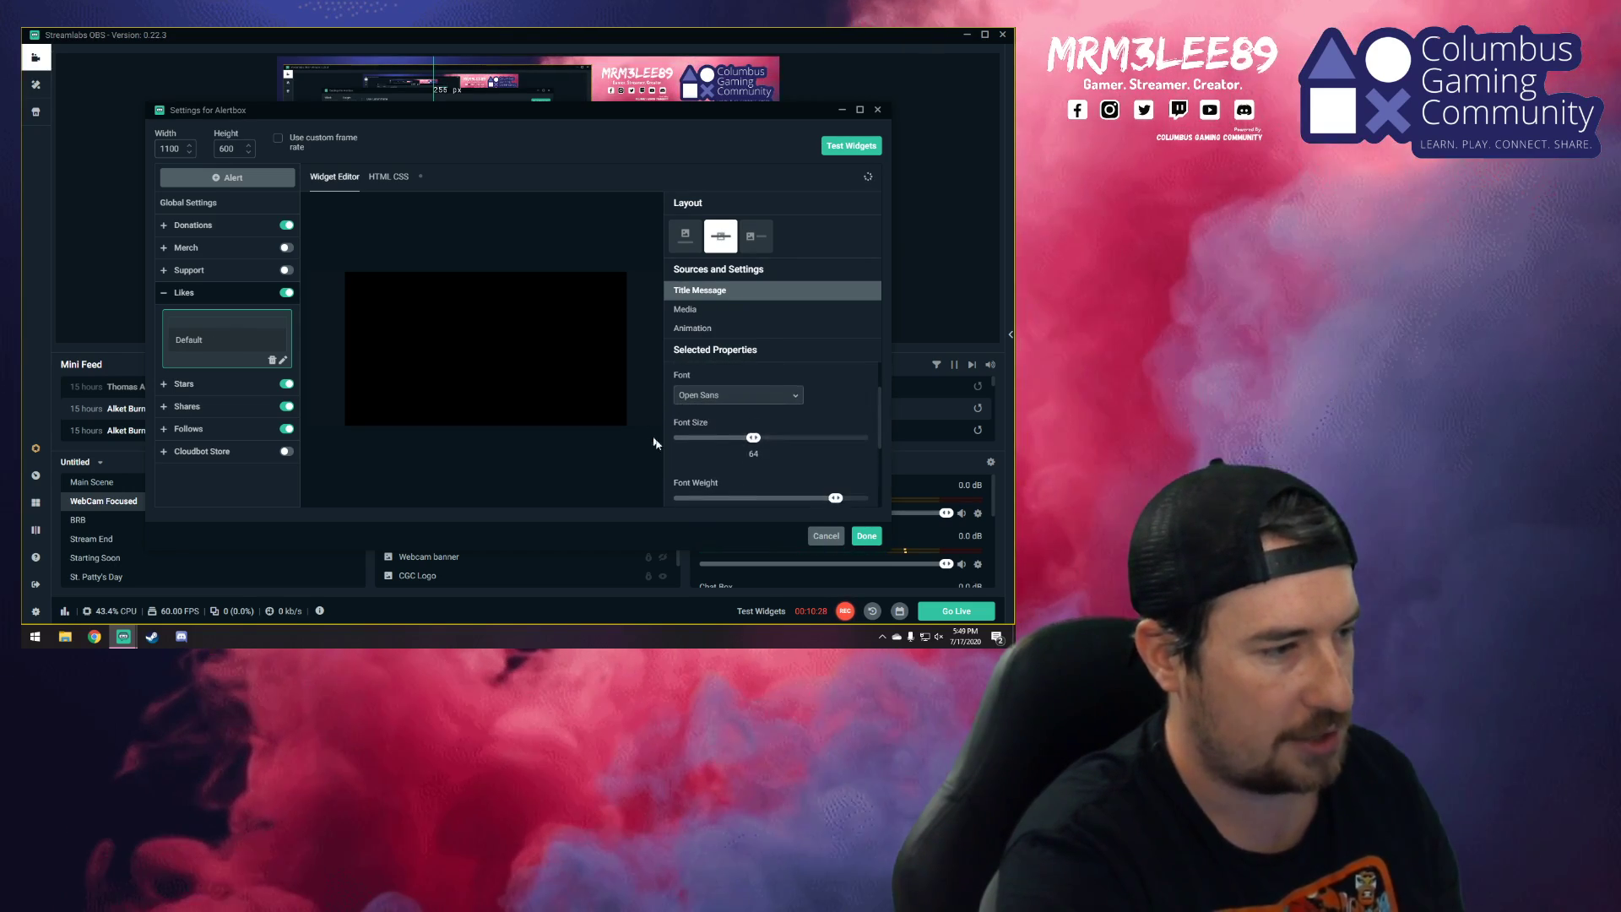
scroll(760, 404, down, 1)
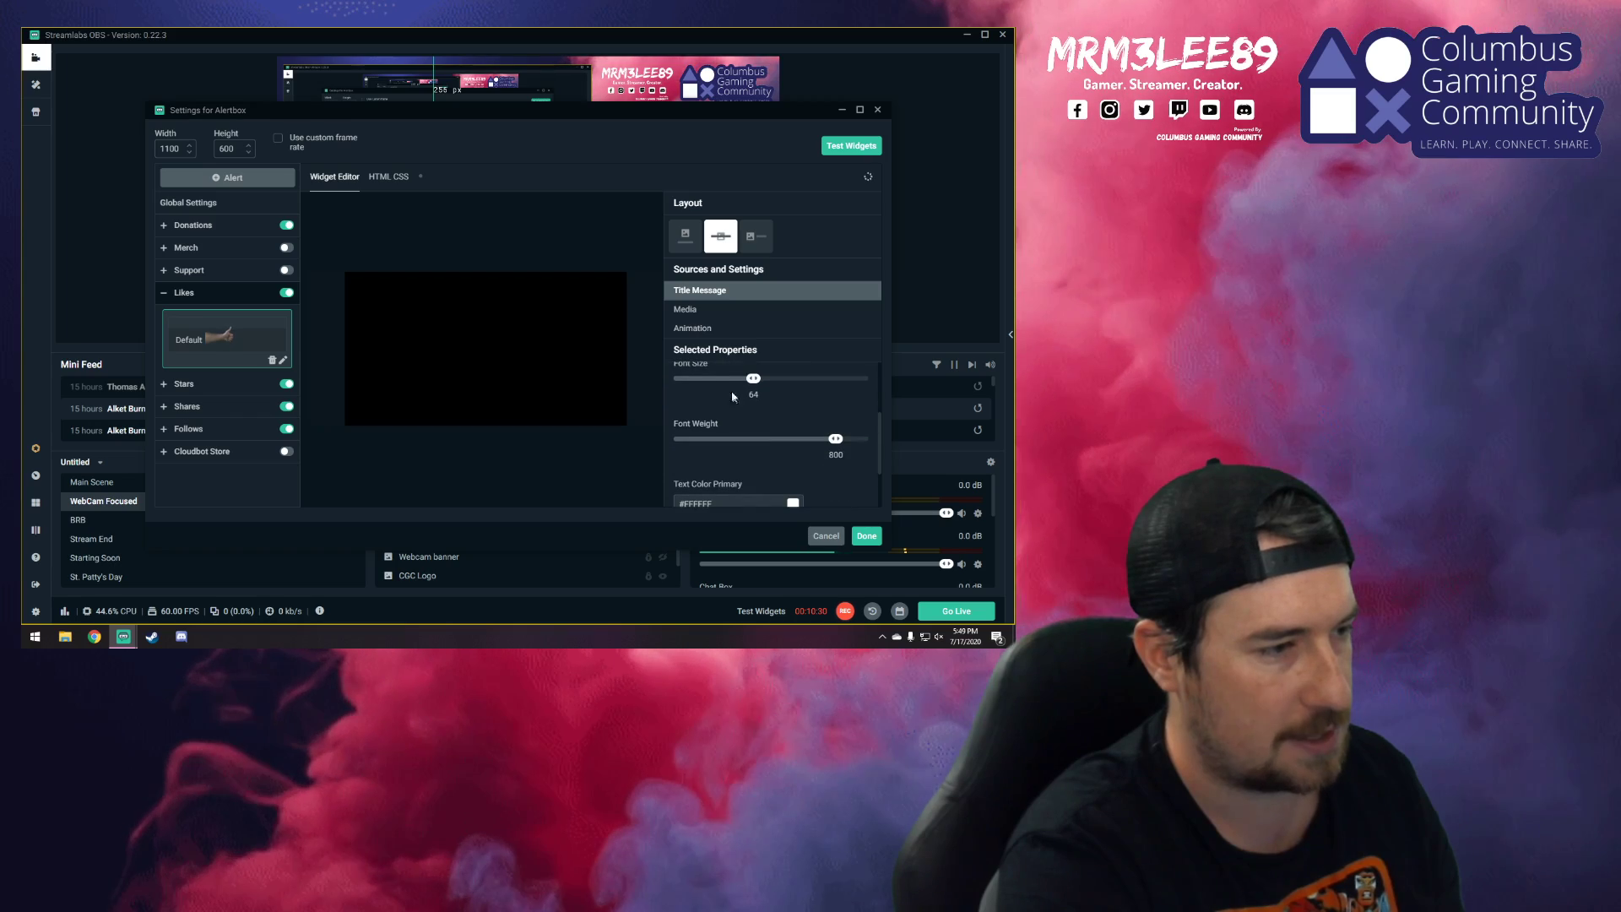
scroll(743, 431, up, 1)
scroll(760, 452, down, 1)
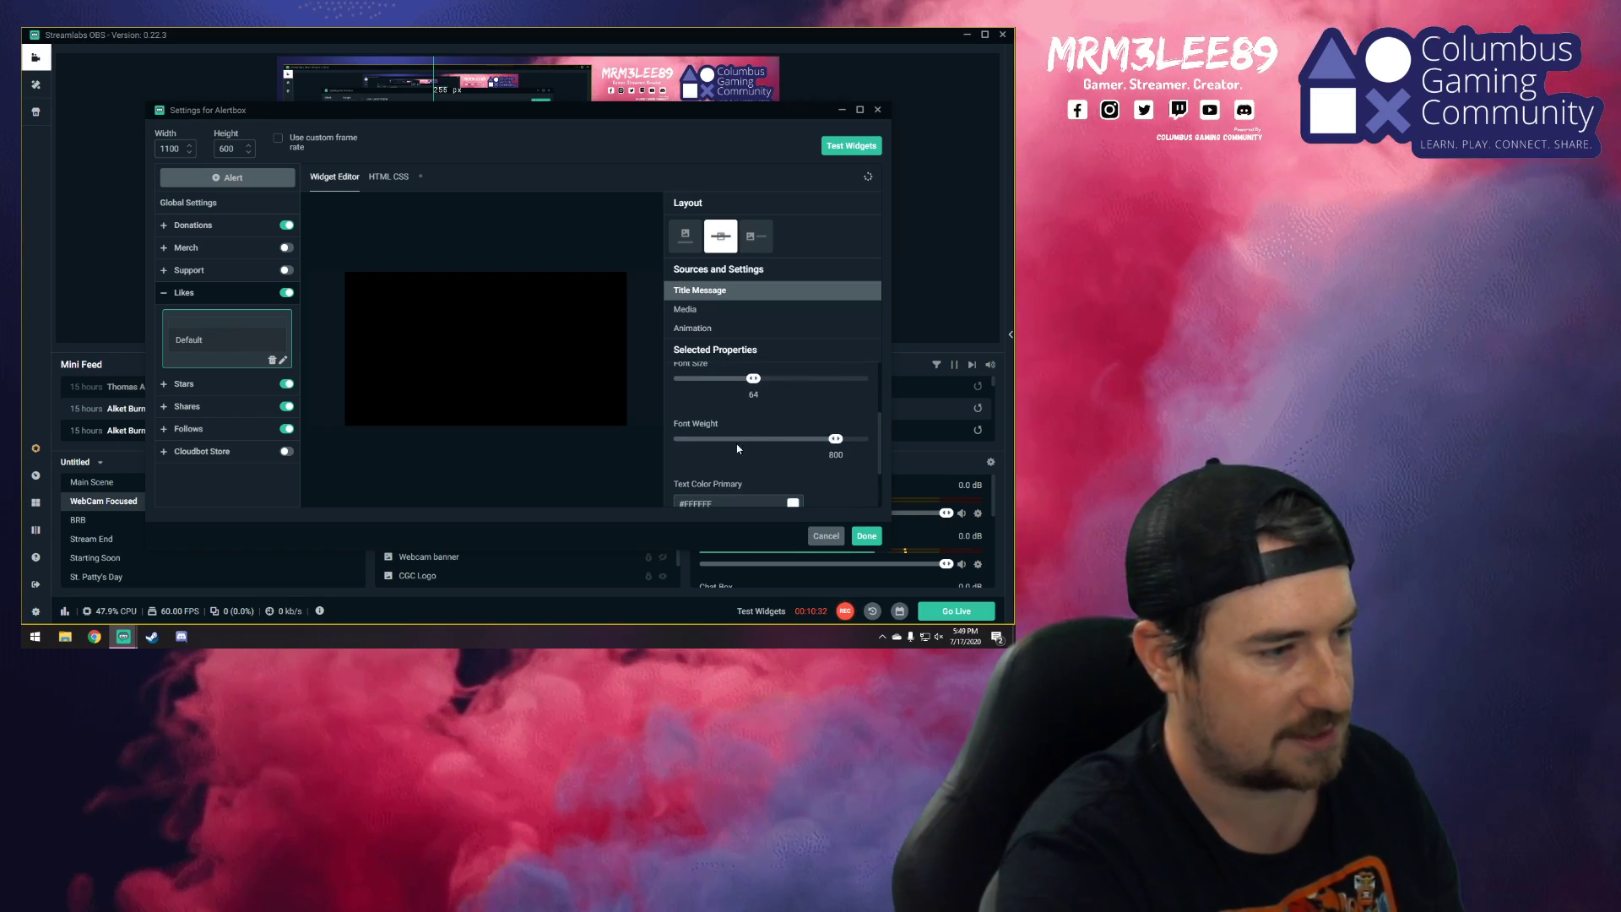
scroll(798, 439, down, 2)
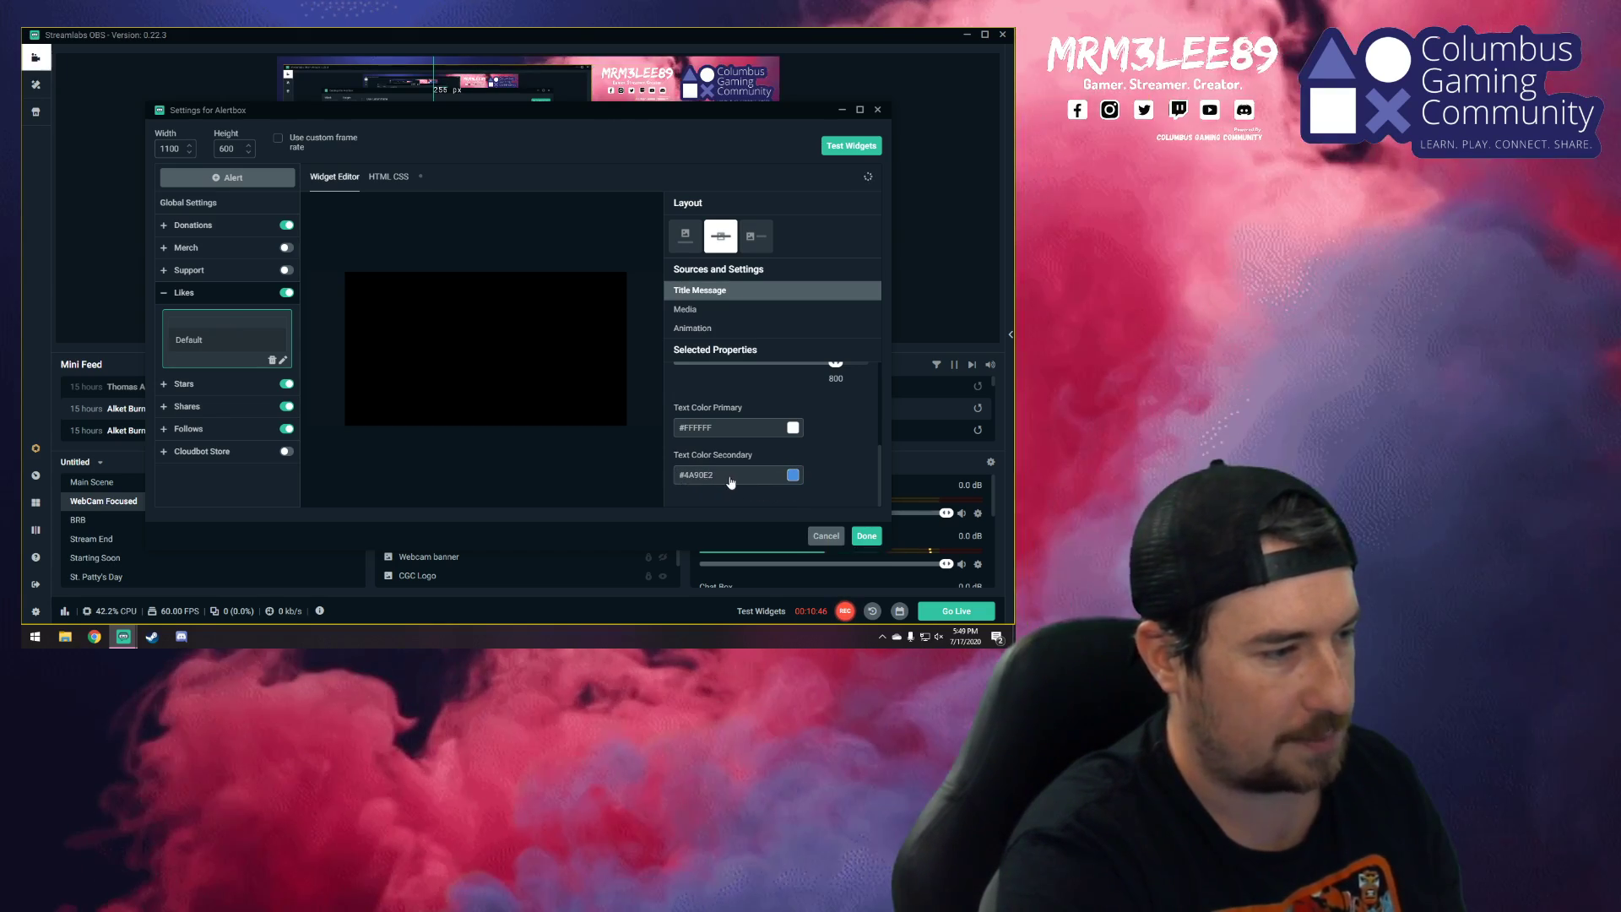
scroll(754, 485, up, 3)
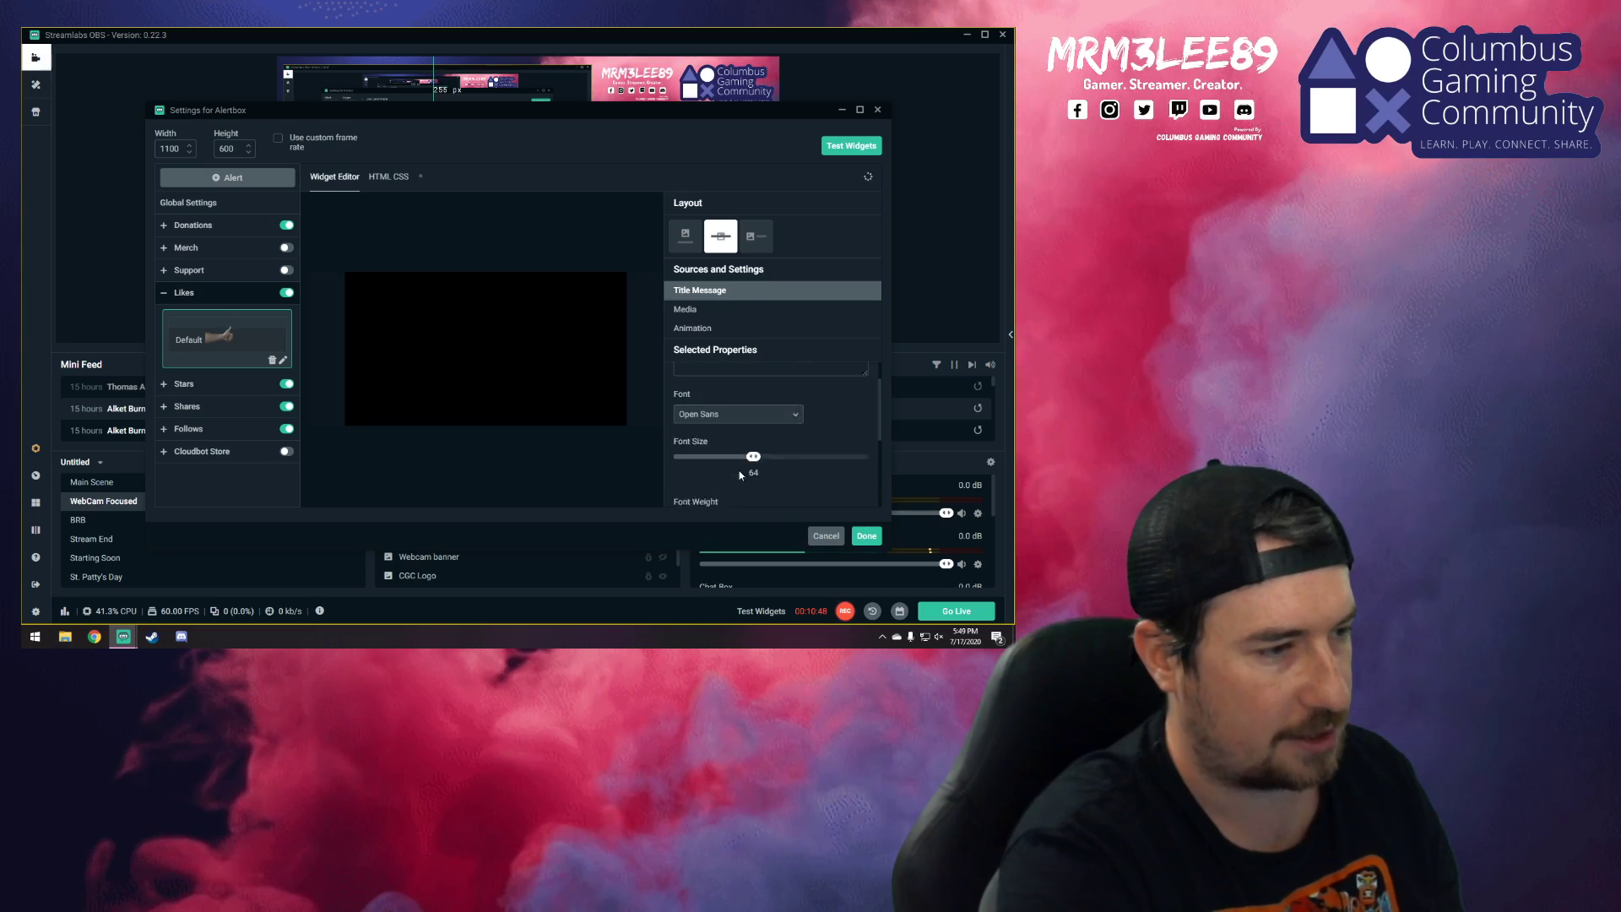
scroll(734, 487, down, 3)
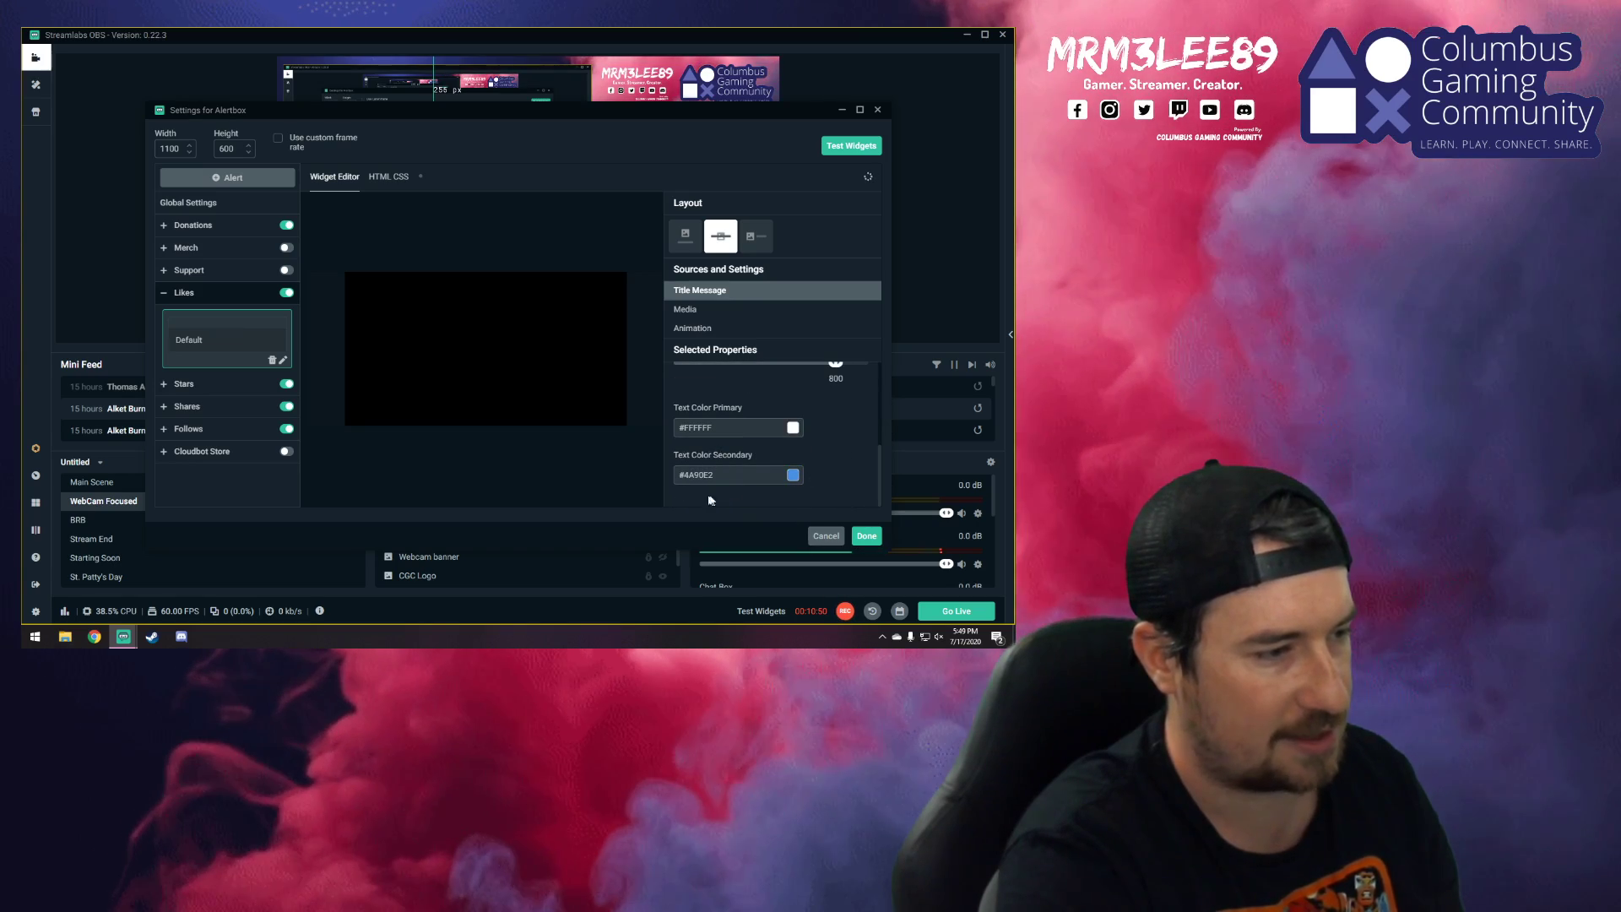
scroll(754, 481, up, 3)
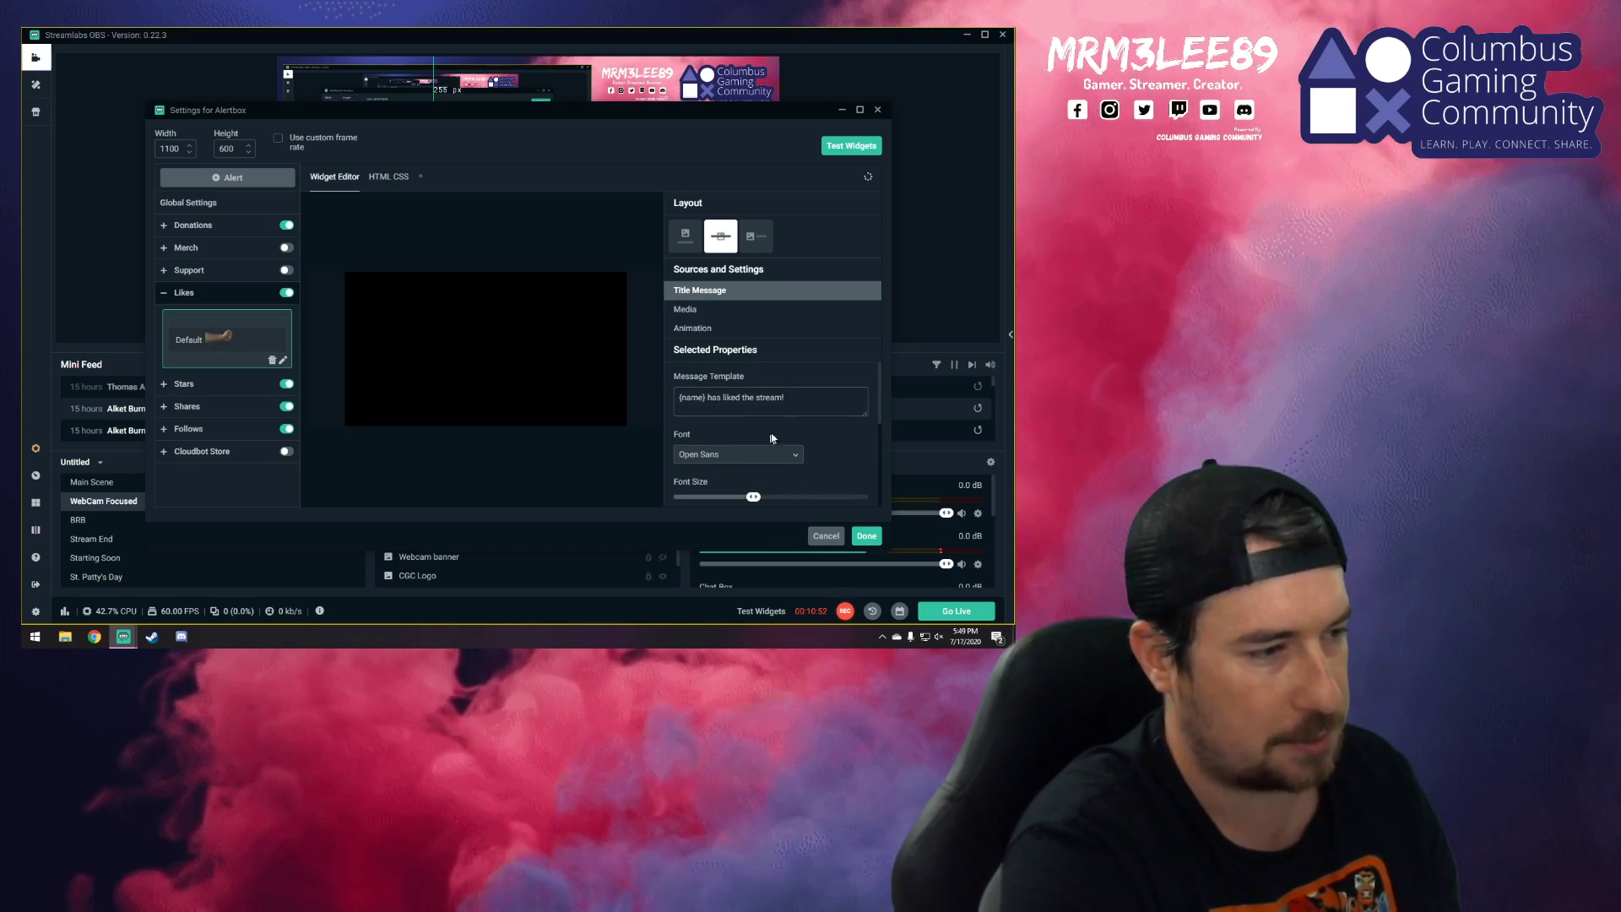
- Review the Likes alert's media settings and open the media gallery for its image/video file
click(705, 310)
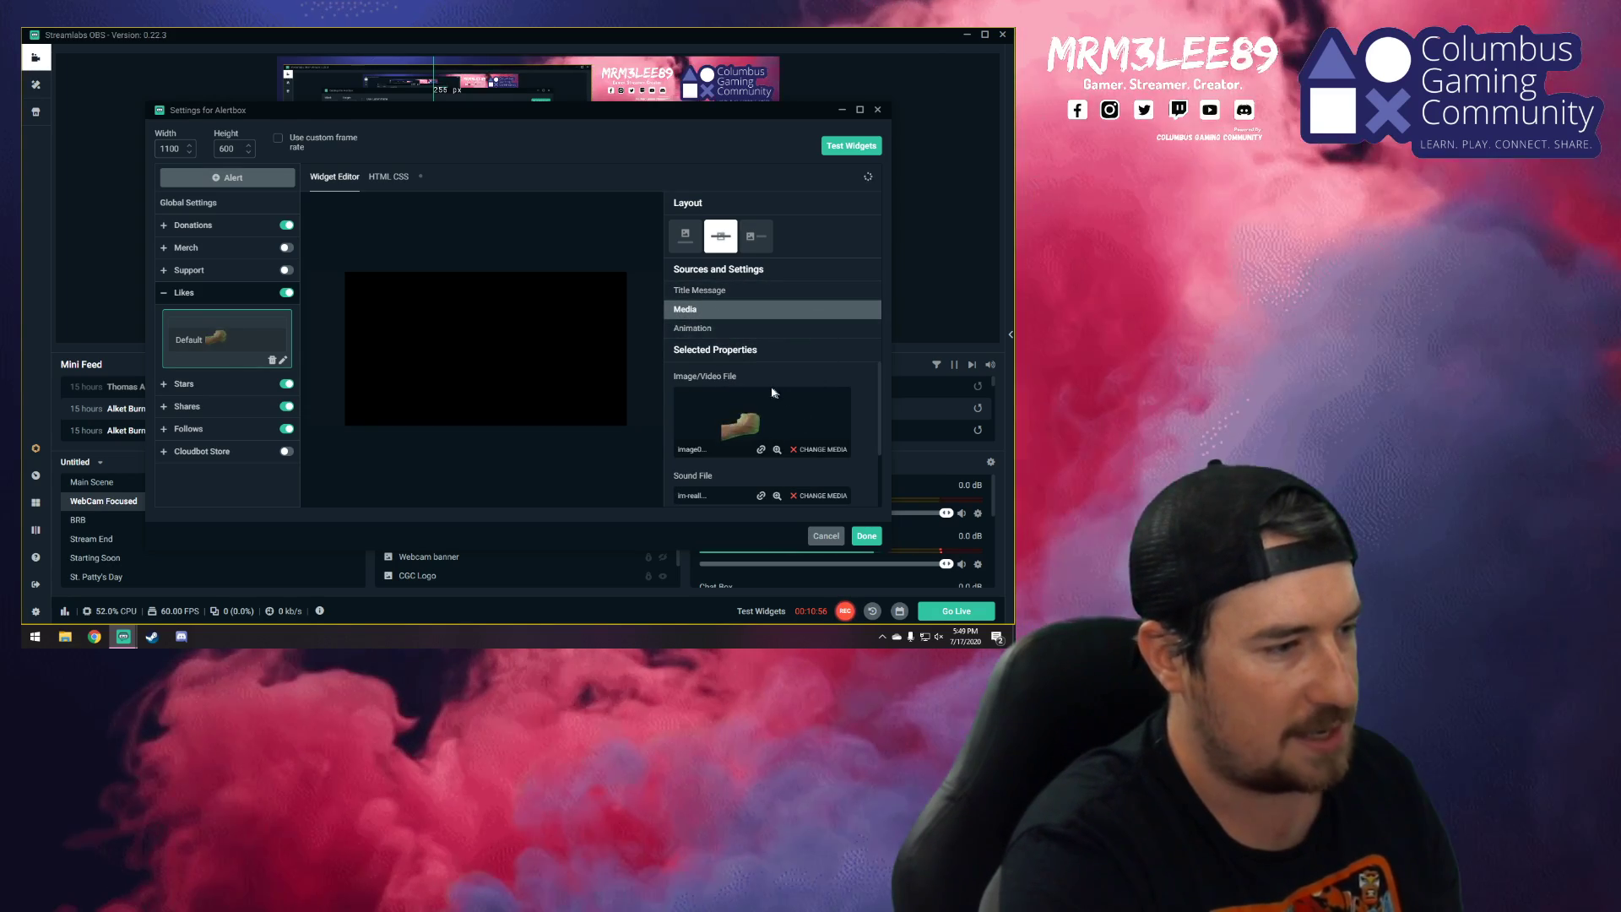
scroll(717, 427, down, 2)
scroll(726, 418, up, 2)
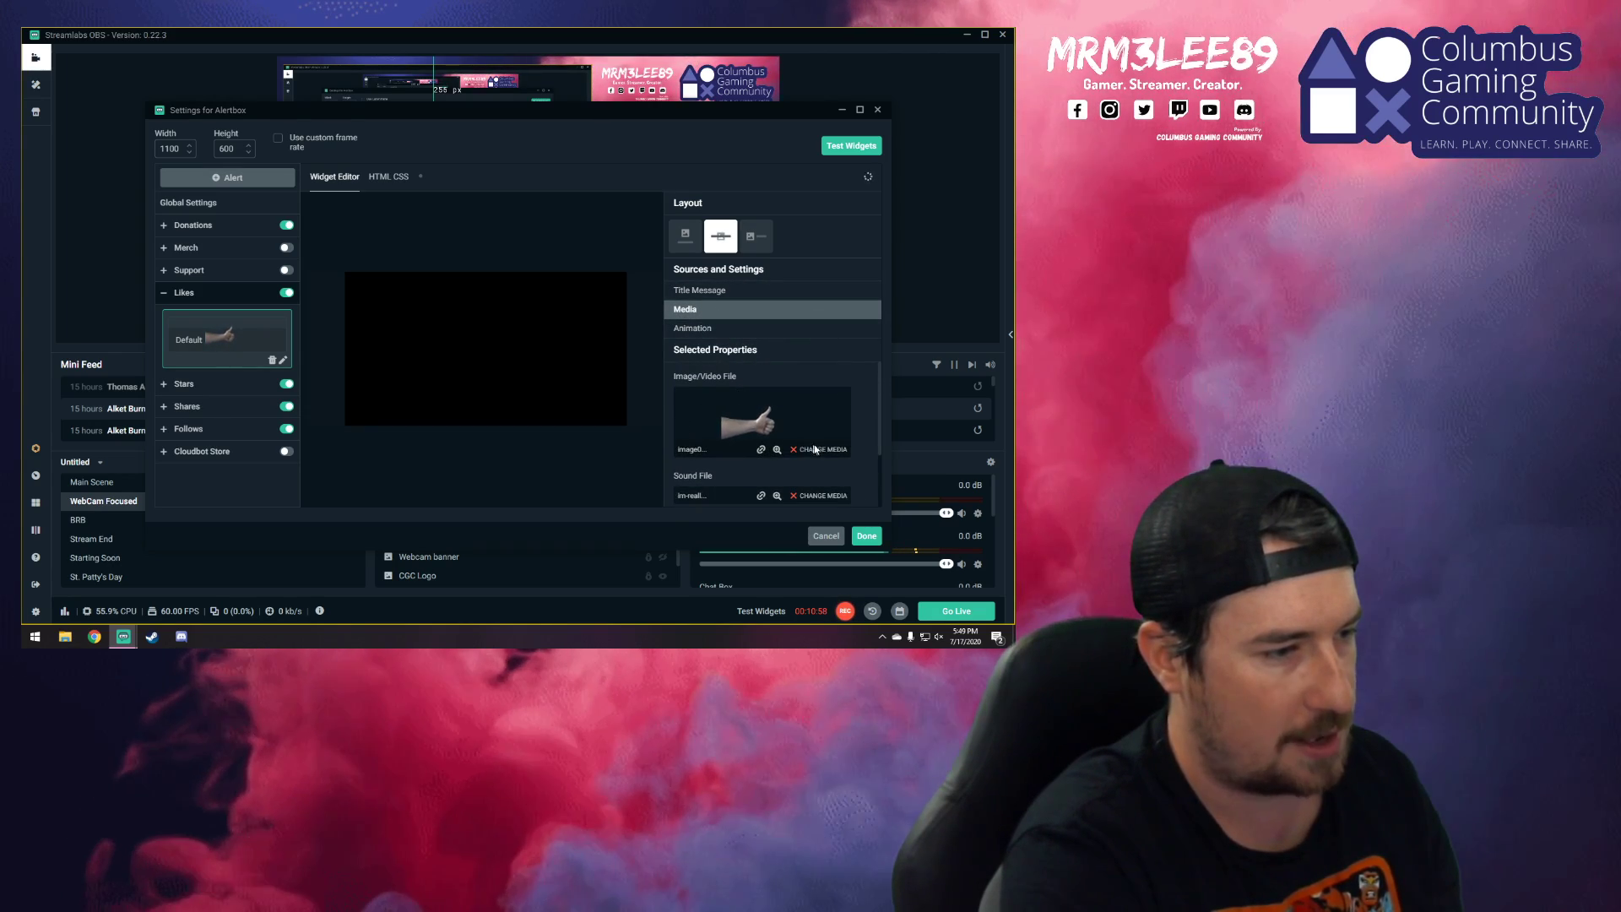
click(823, 449)
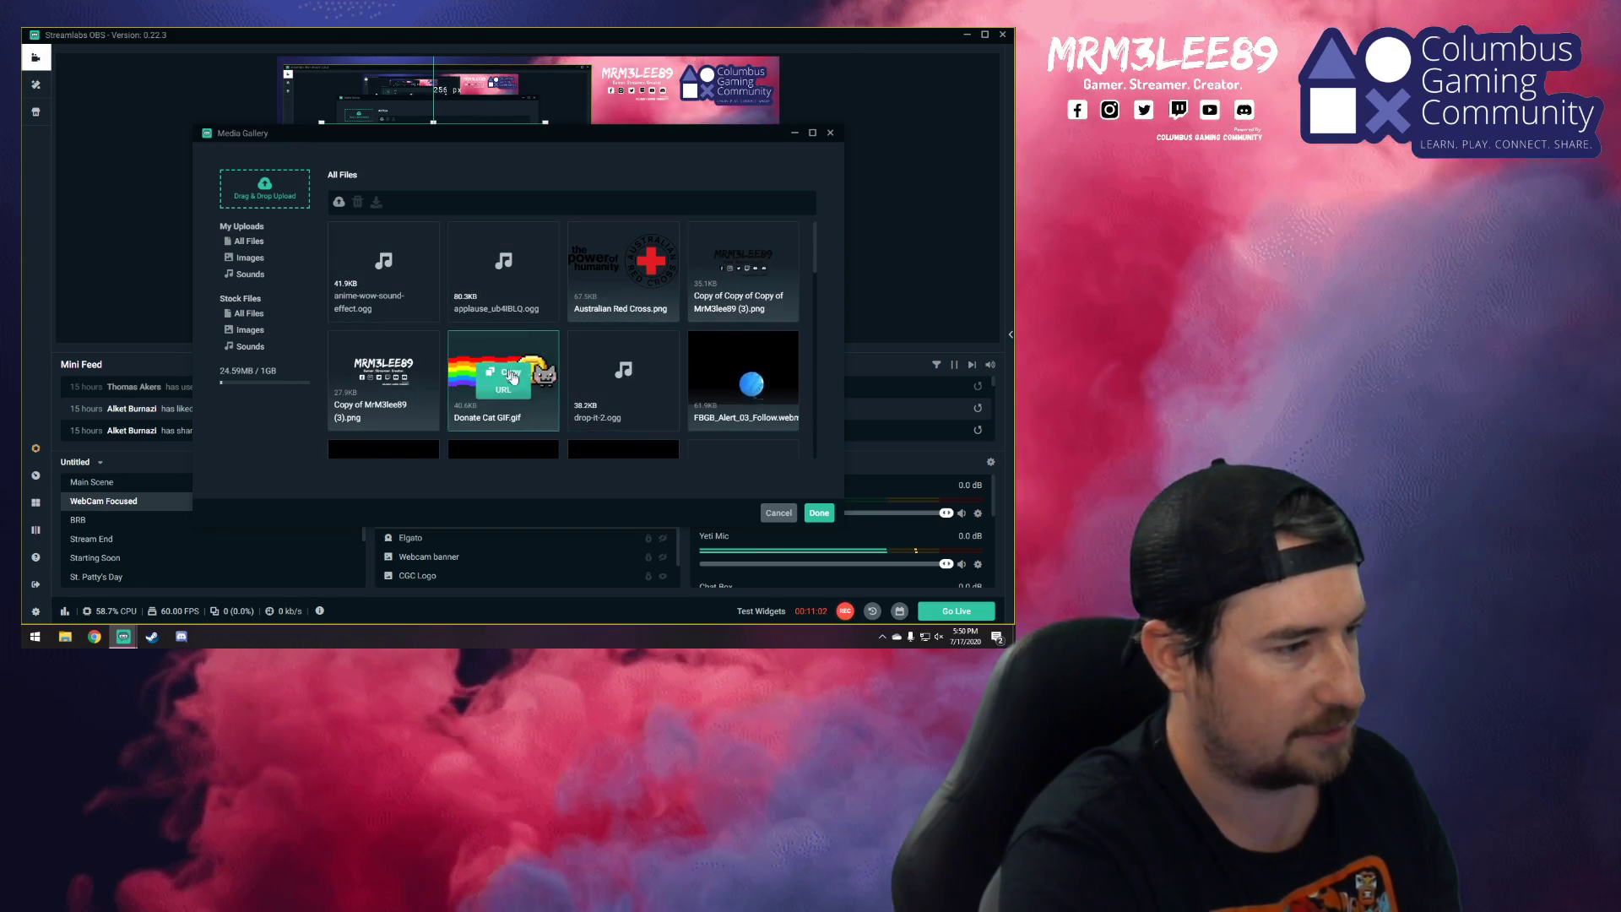
- Look through the uploaded and stock files in the media gallery, browsing the stock images available for the alert
scroll(735, 376, down, 1)
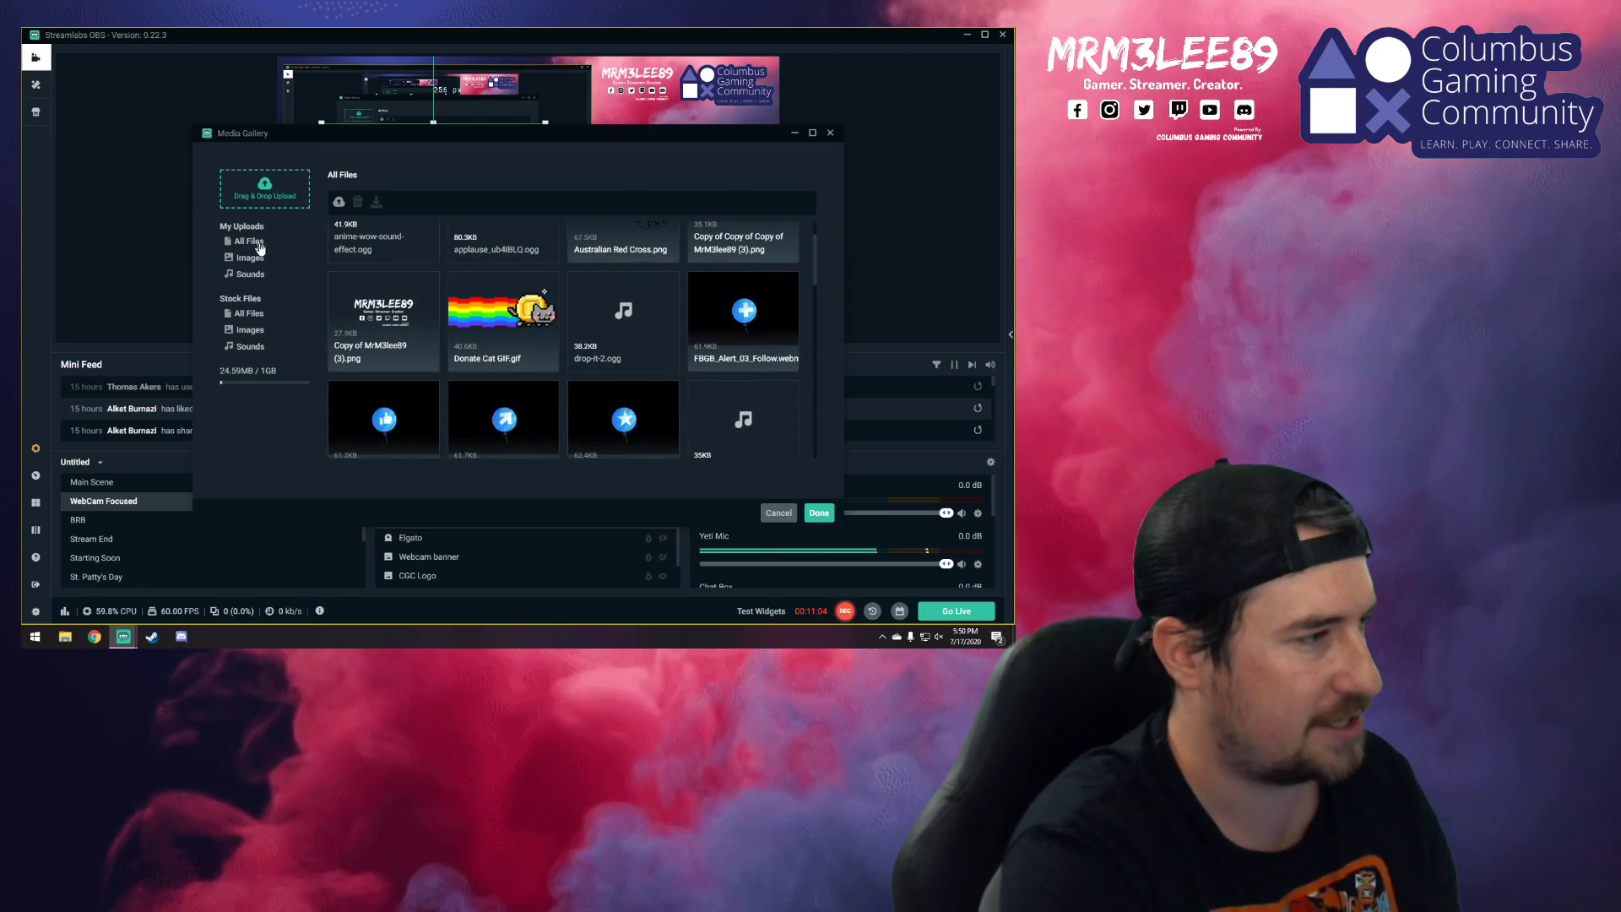
click(243, 320)
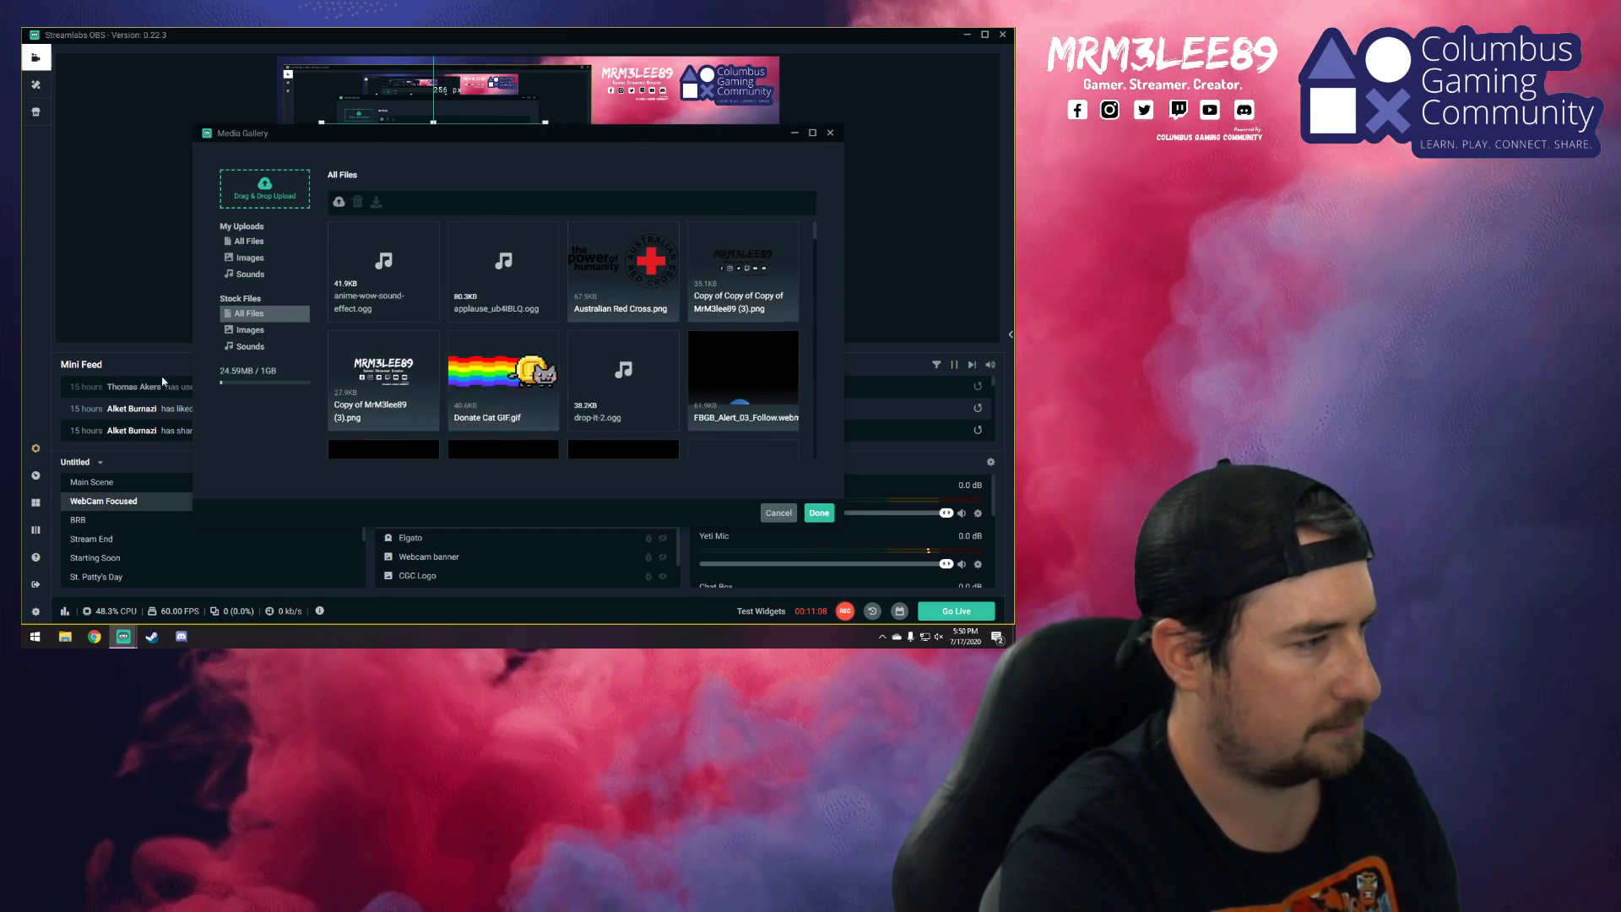
click(250, 331)
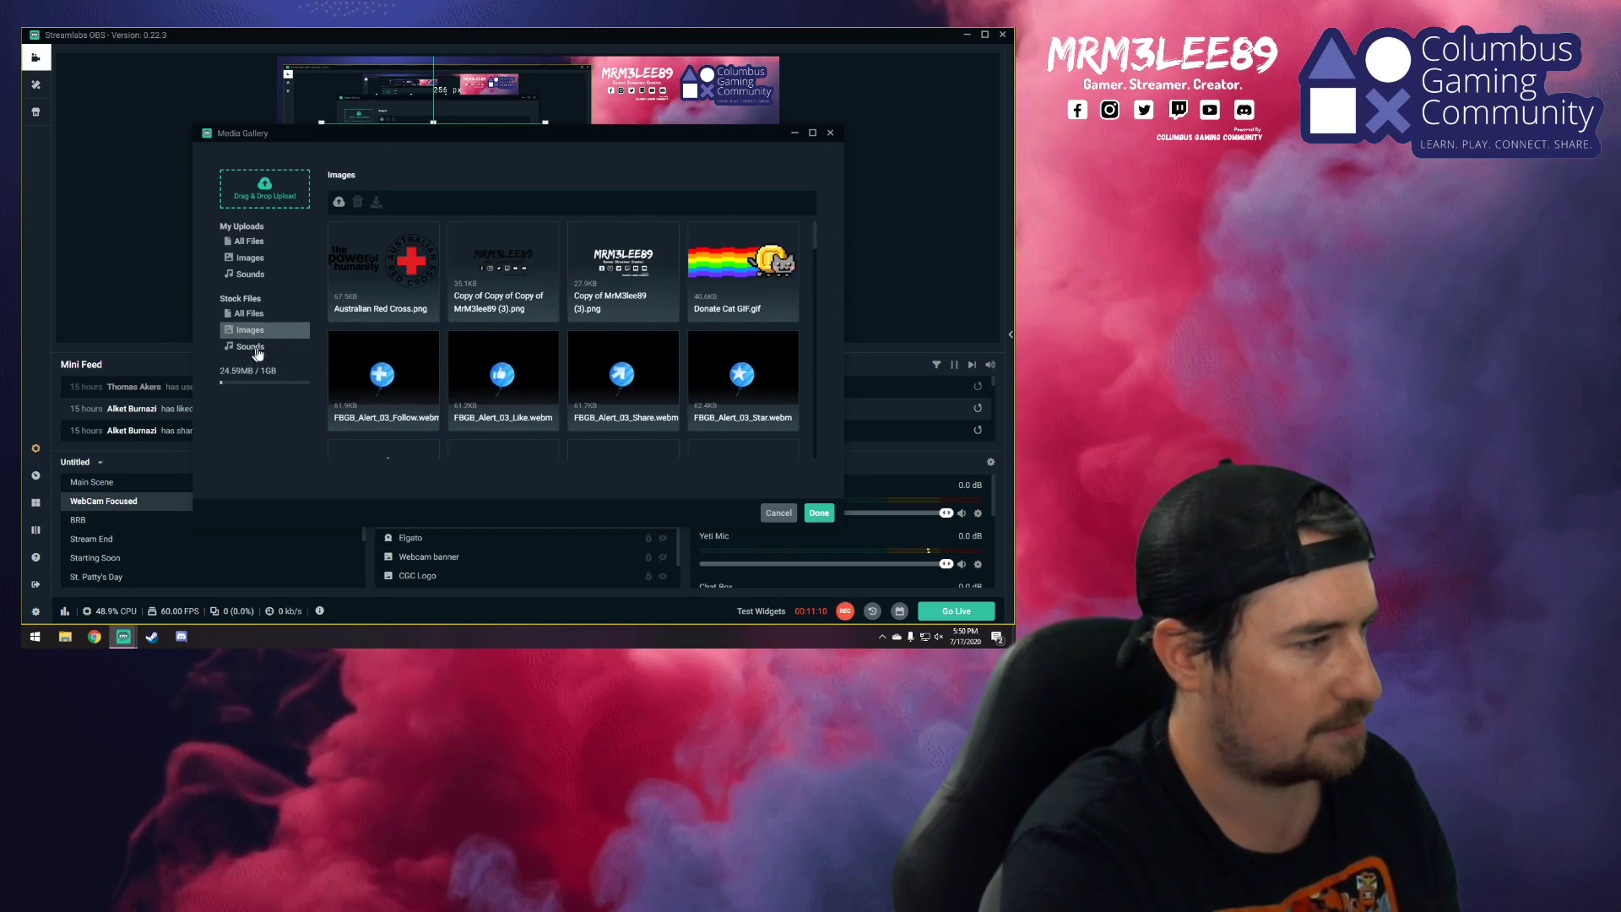
scroll(574, 375, down, 2)
scroll(583, 372, down, 10)
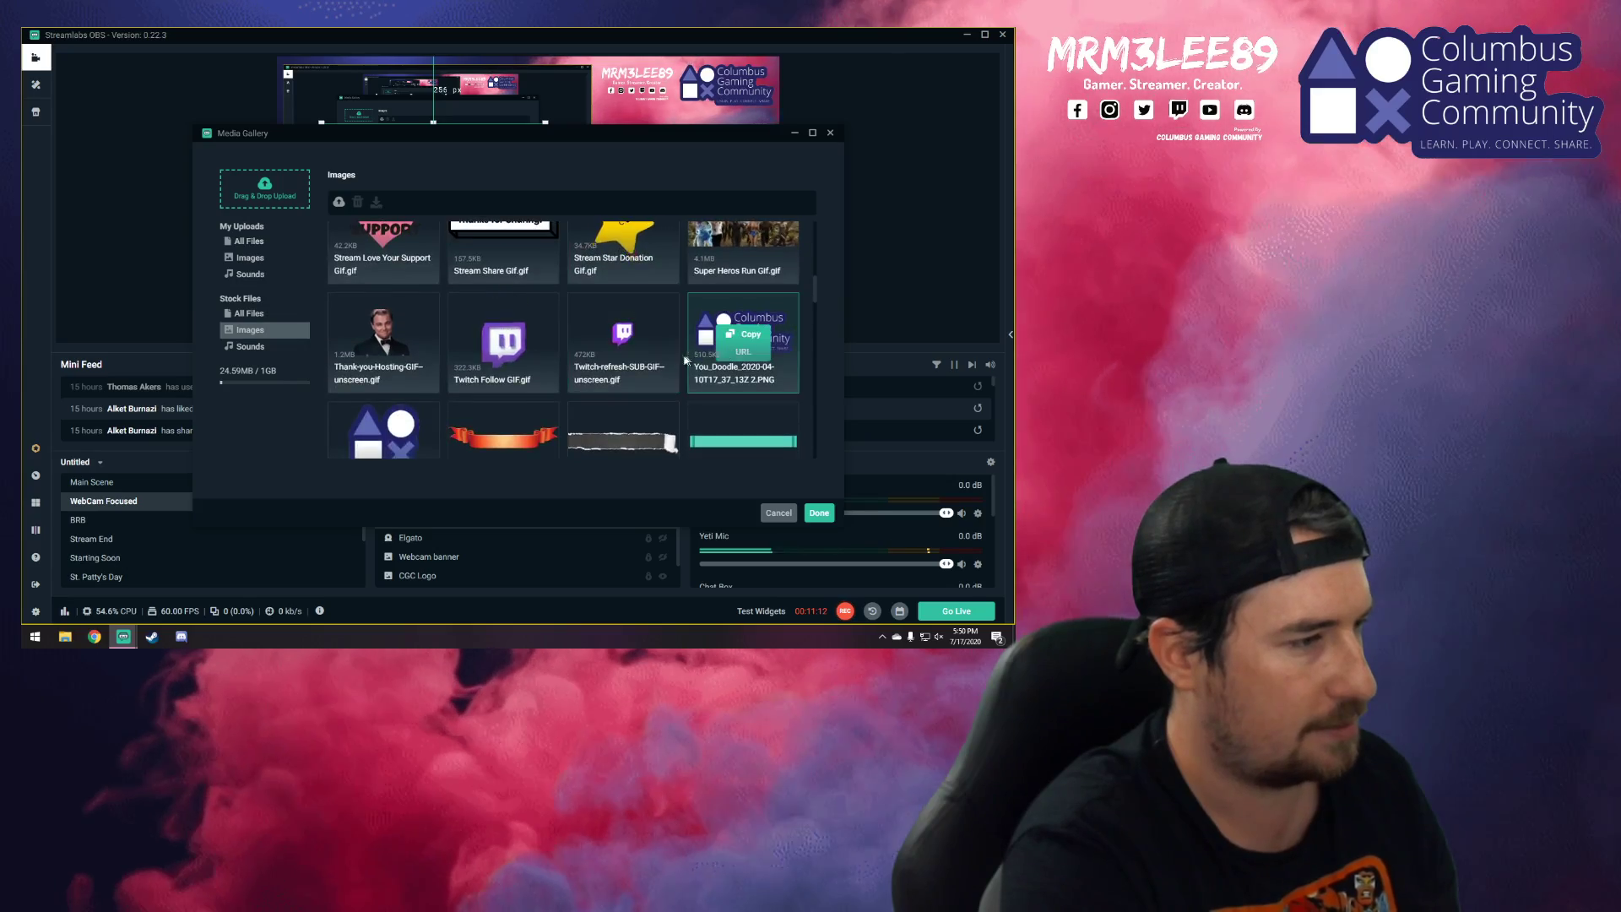
scroll(623, 346, down, 2)
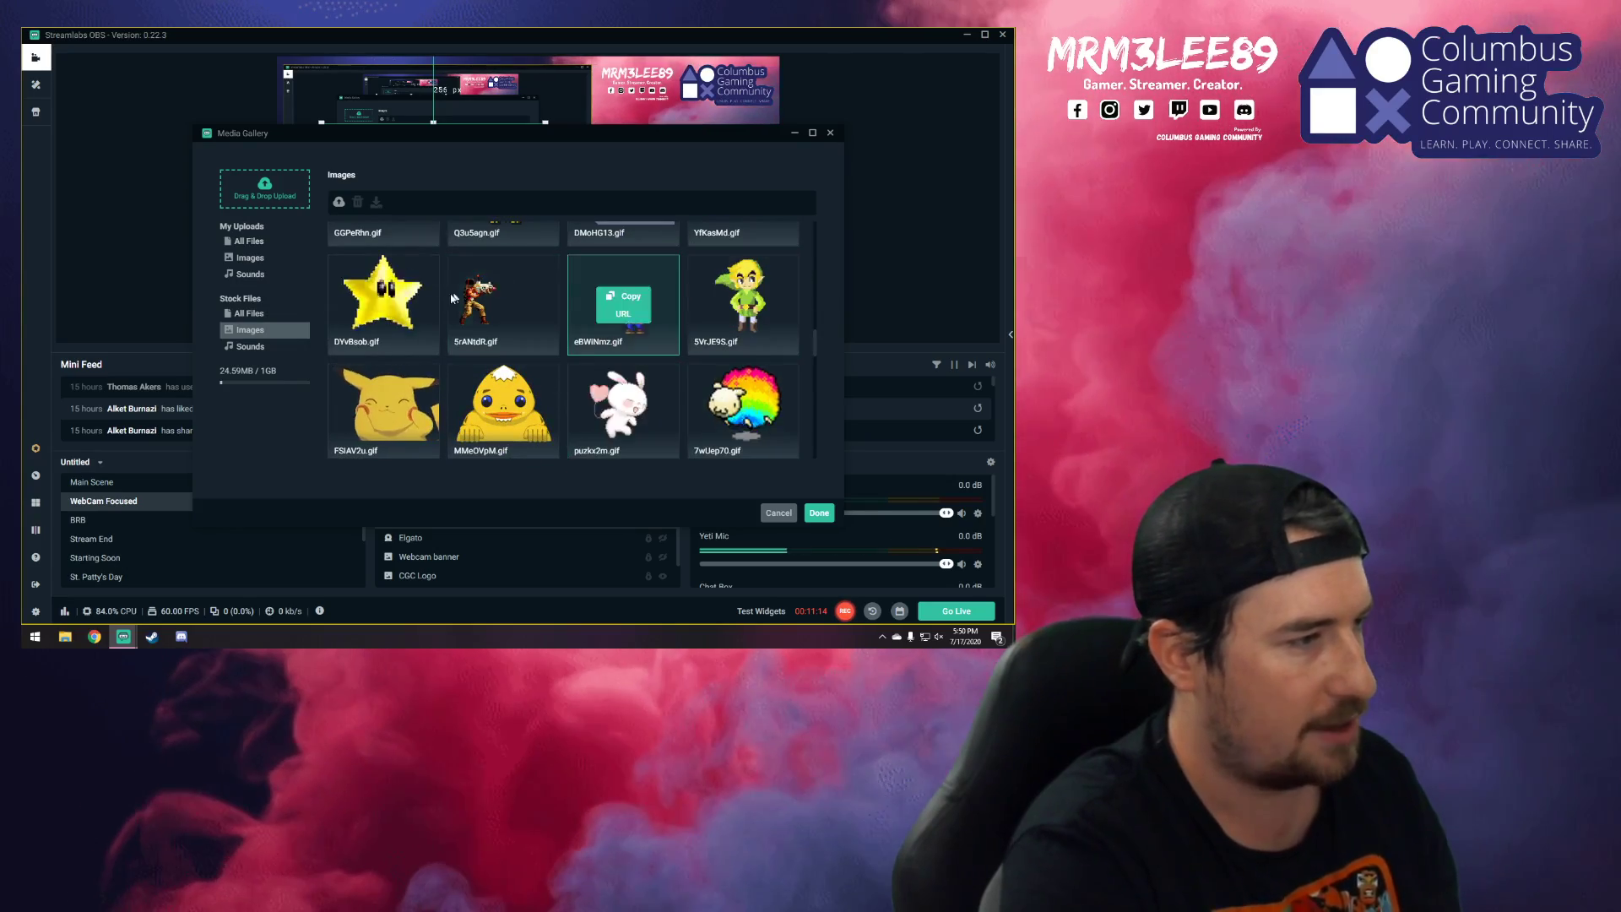
scroll(712, 342, down, 1)
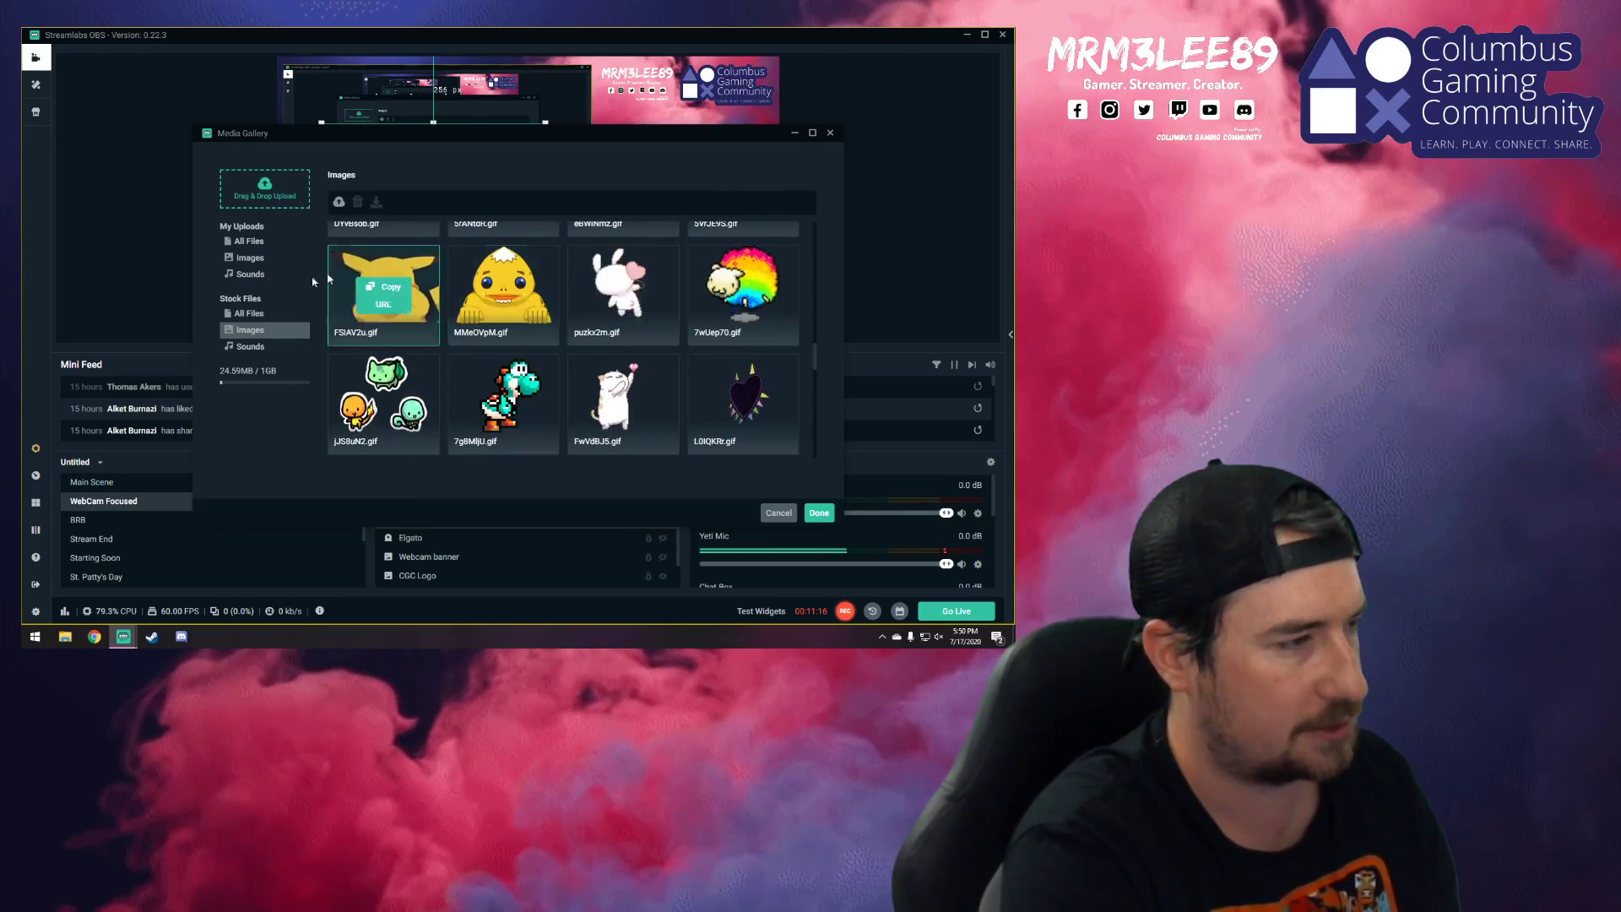
scroll(541, 406, down, 1)
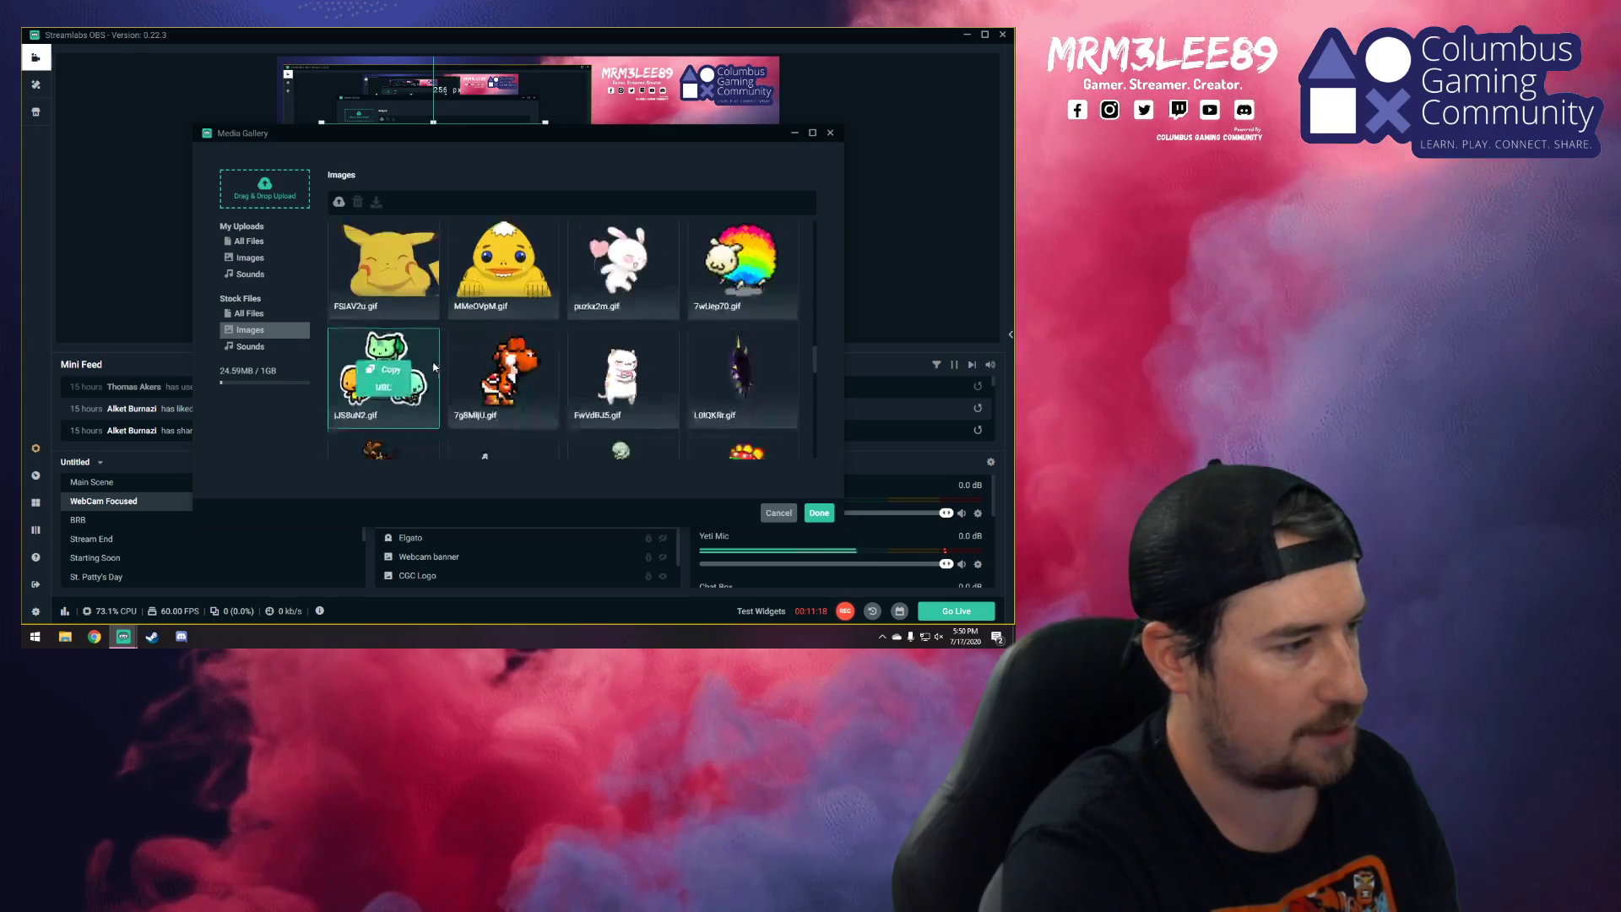
scroll(538, 417, down, 3)
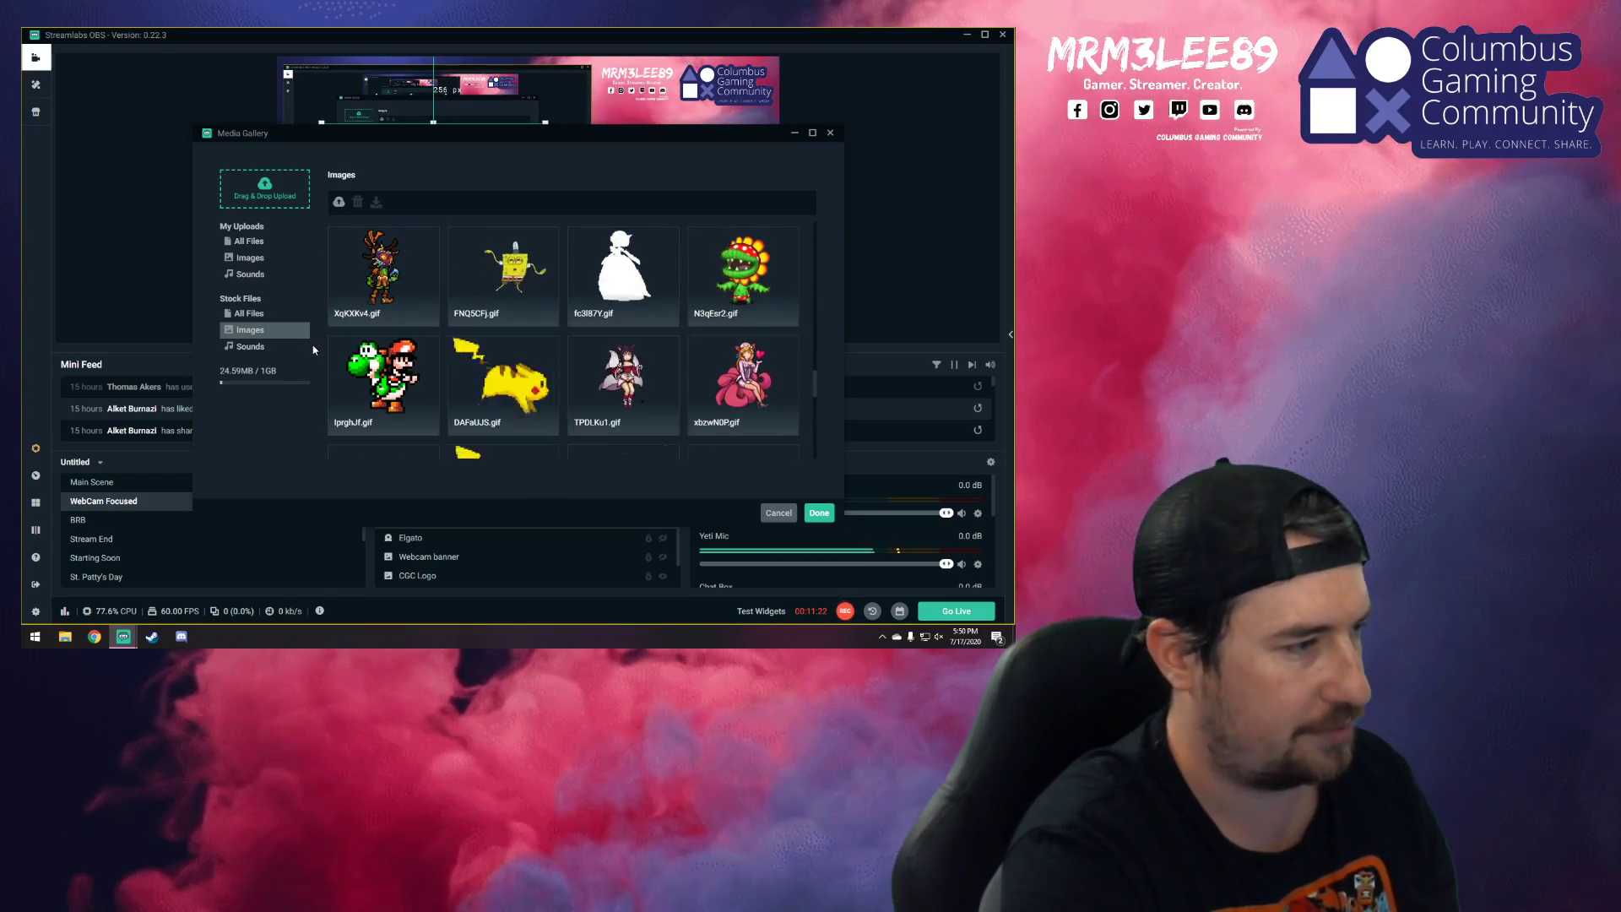
- Browse the remaining stock images and the uploaded alert GIFs, and leave the media gallery without choosing a file
scroll(473, 394, down, 2)
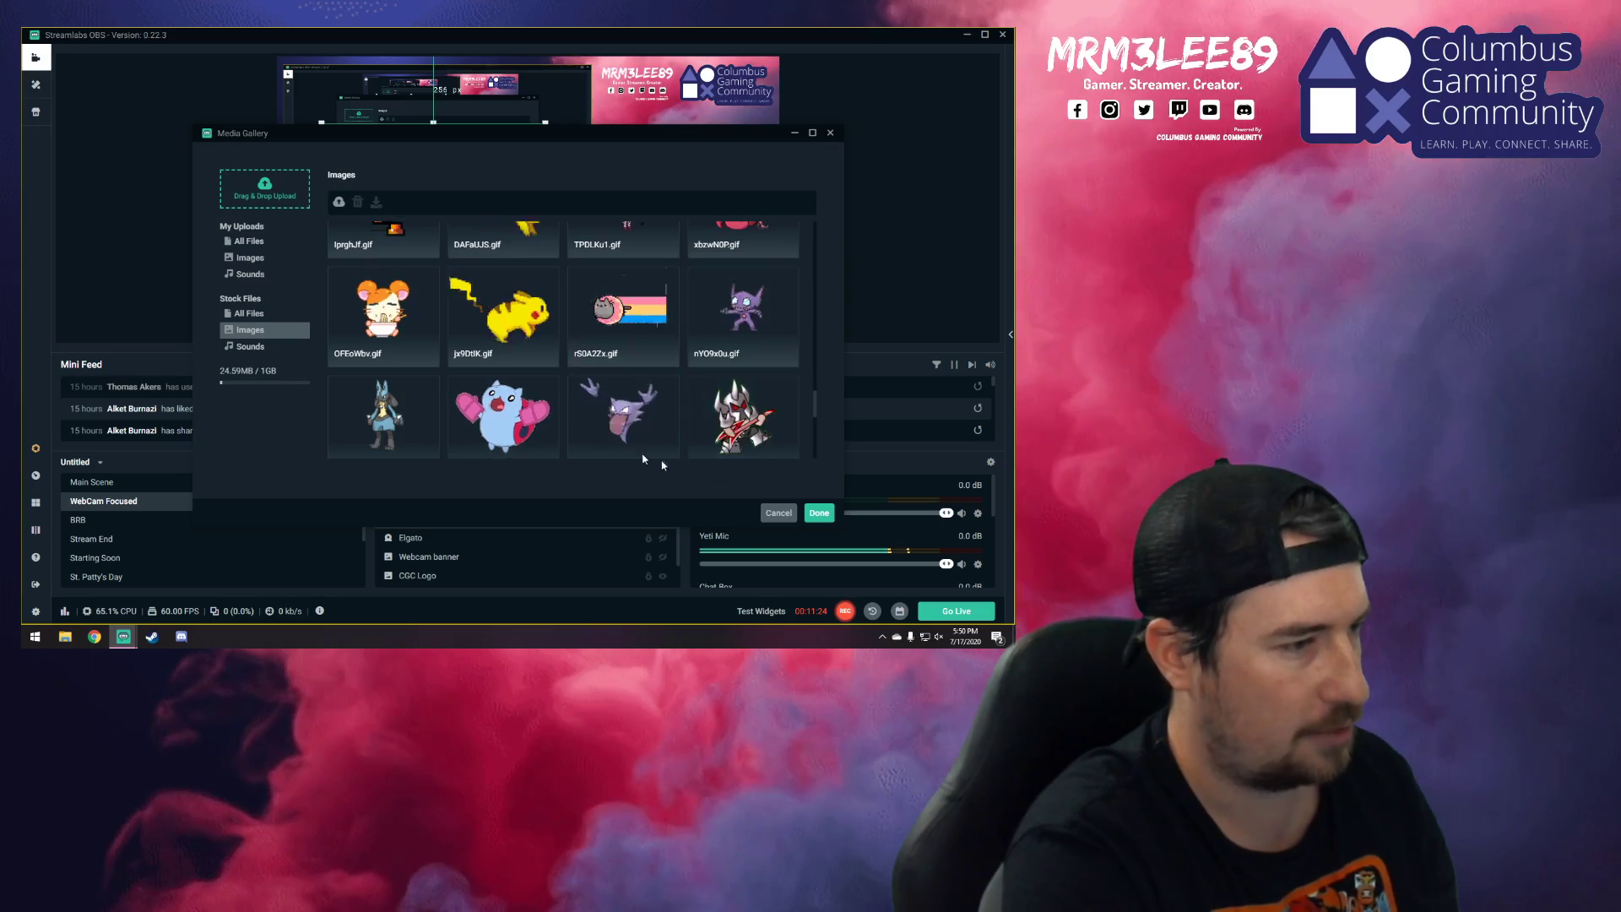
scroll(445, 394, down, 2)
scroll(445, 393, down, 5)
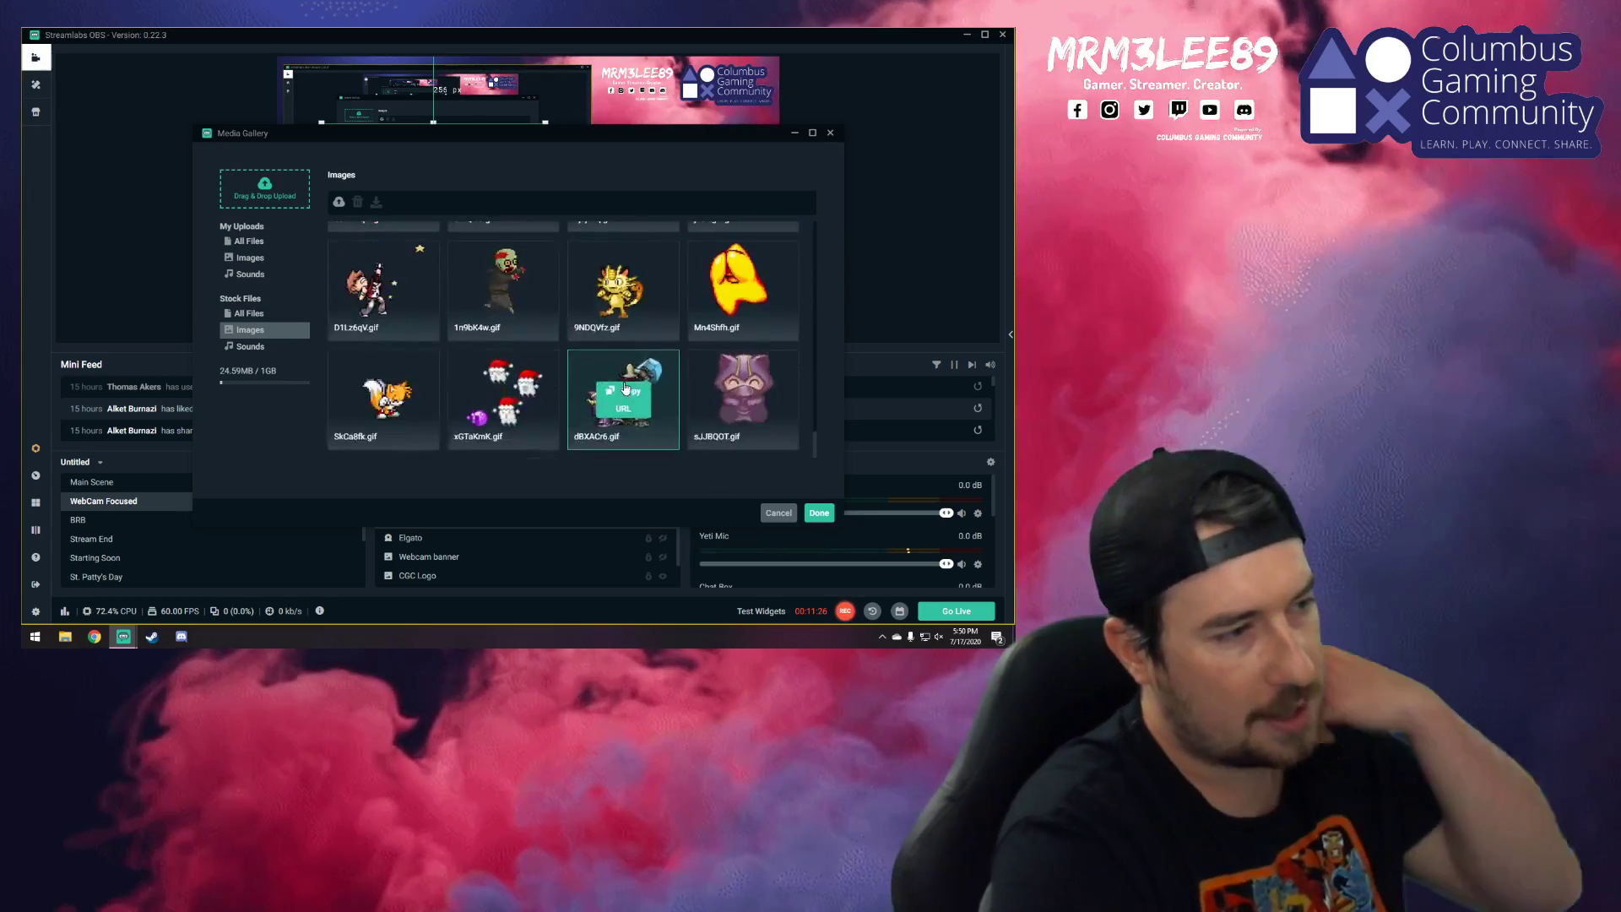
scroll(626, 372, up, 10)
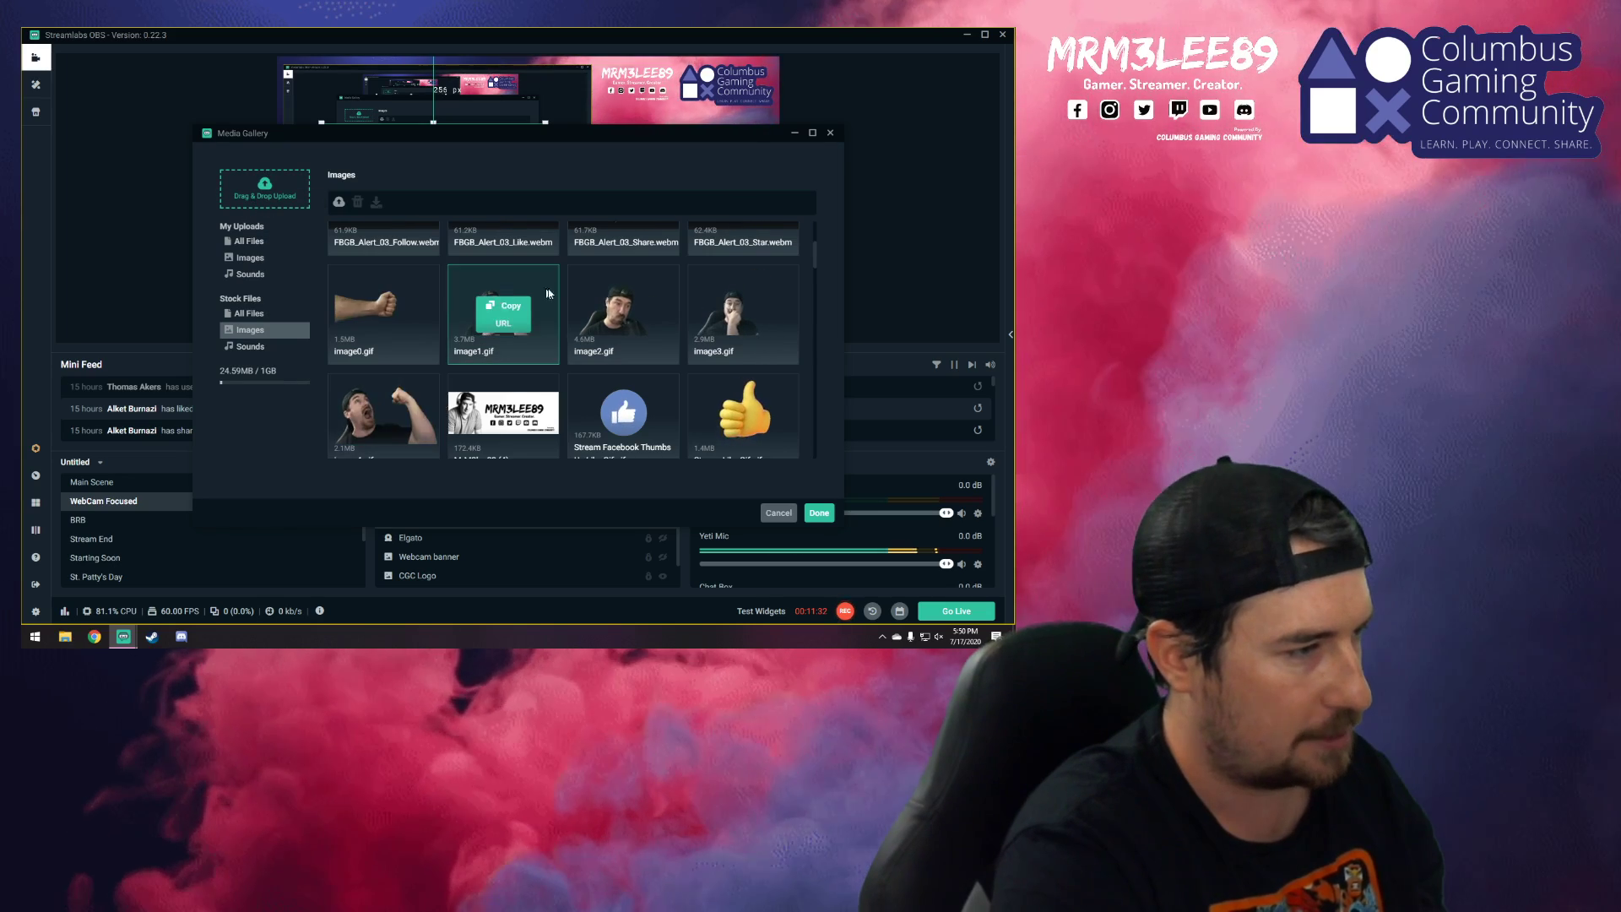
mouse_move(752, 354)
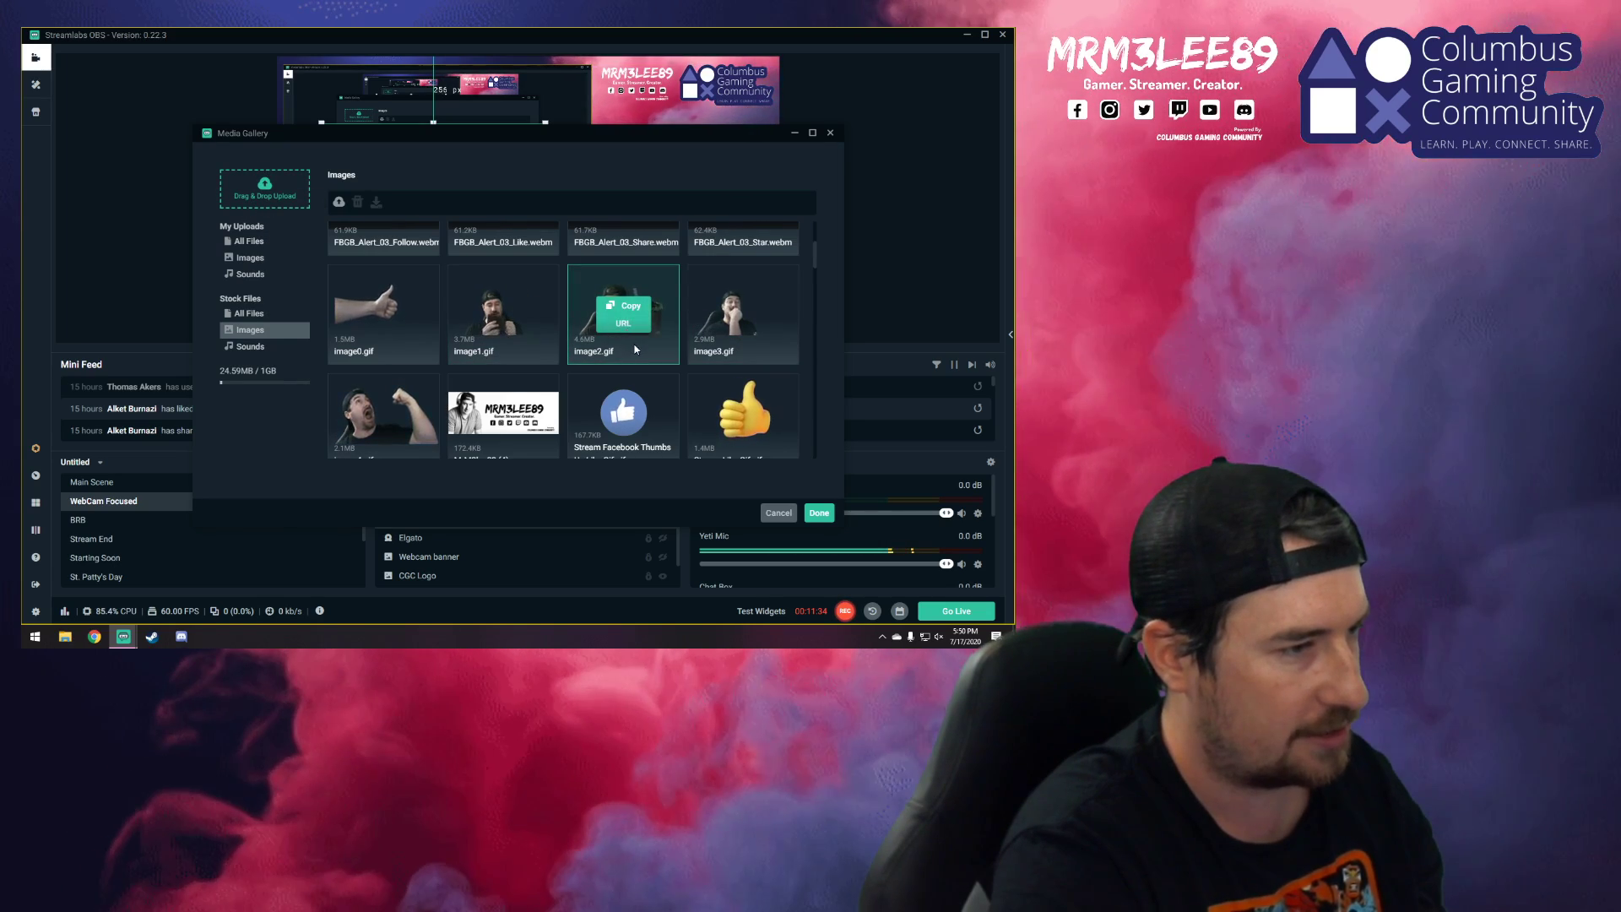
mouse_move(479, 342)
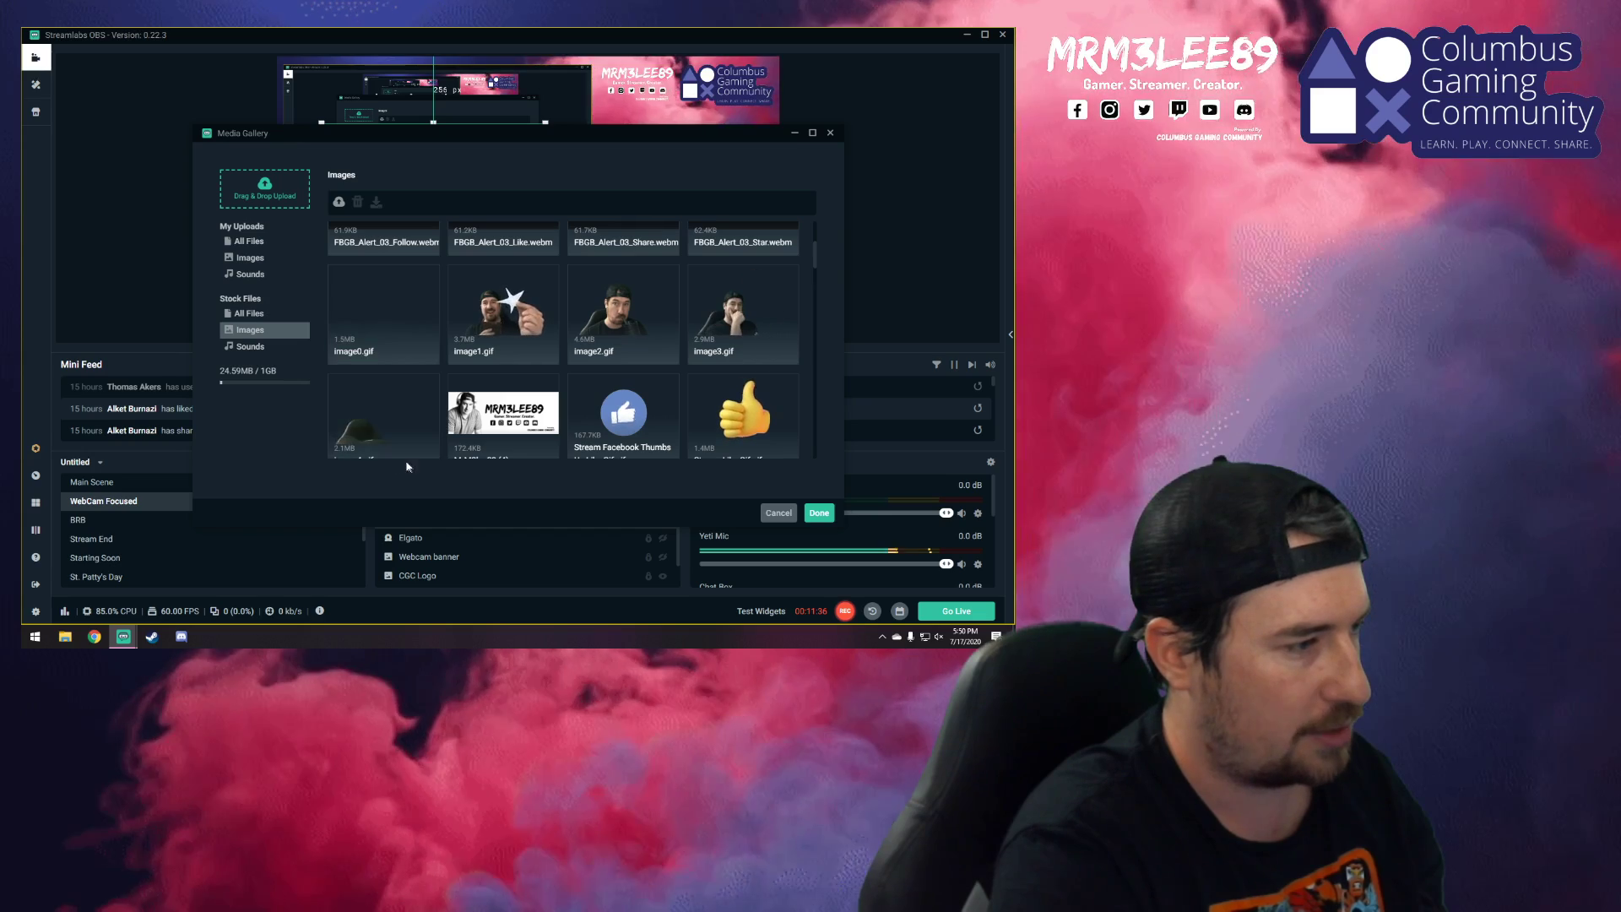
scroll(460, 276, up, 3)
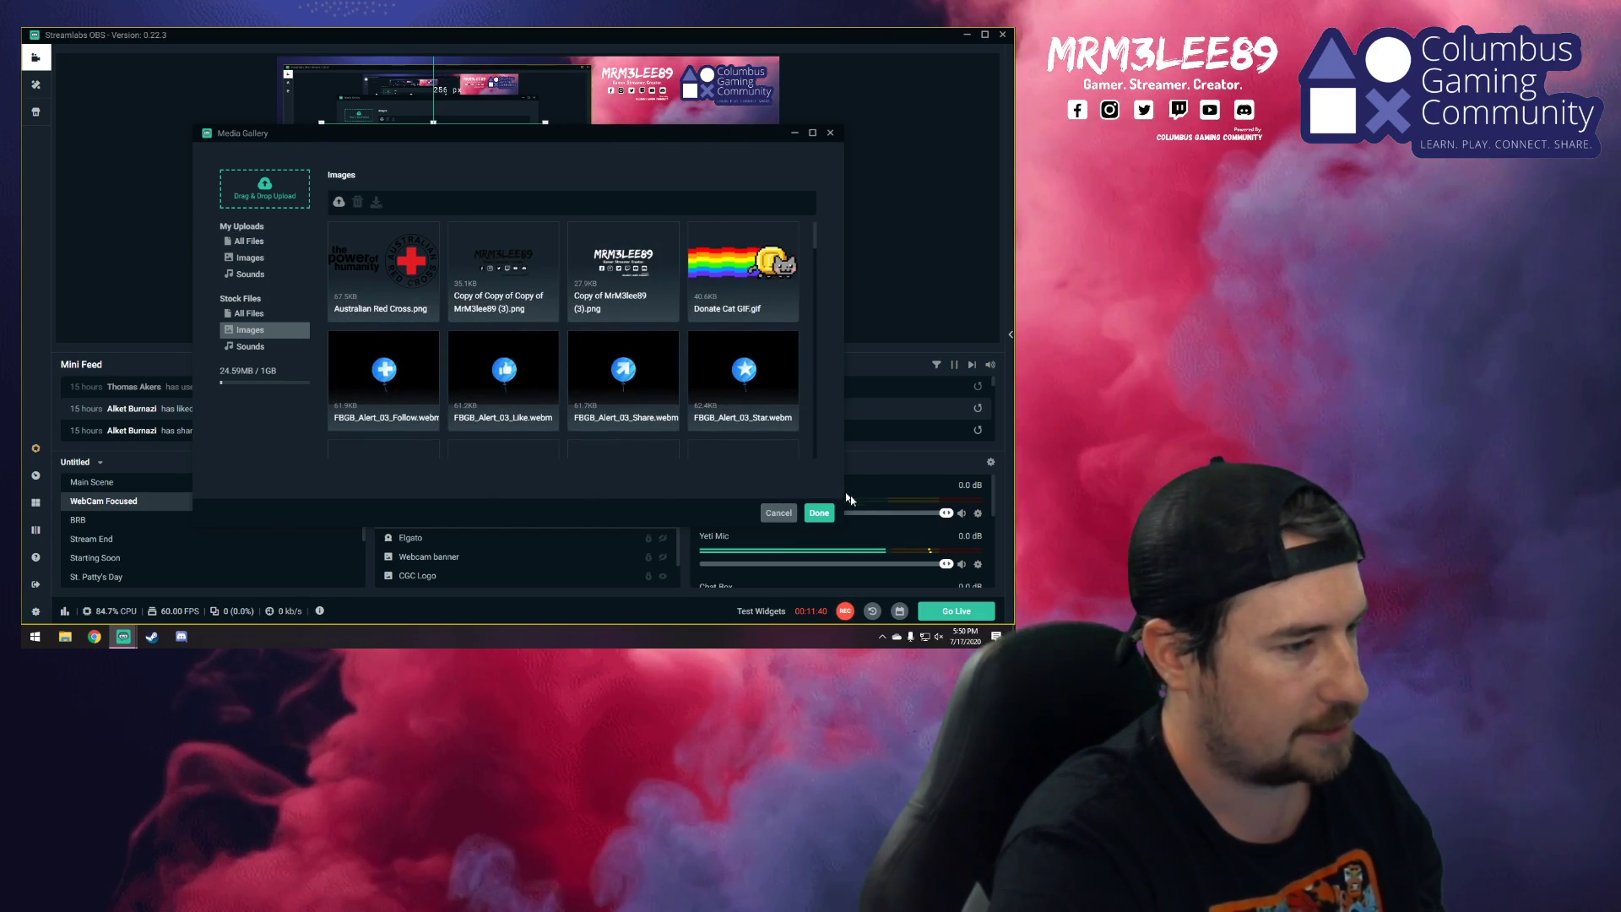
click(777, 512)
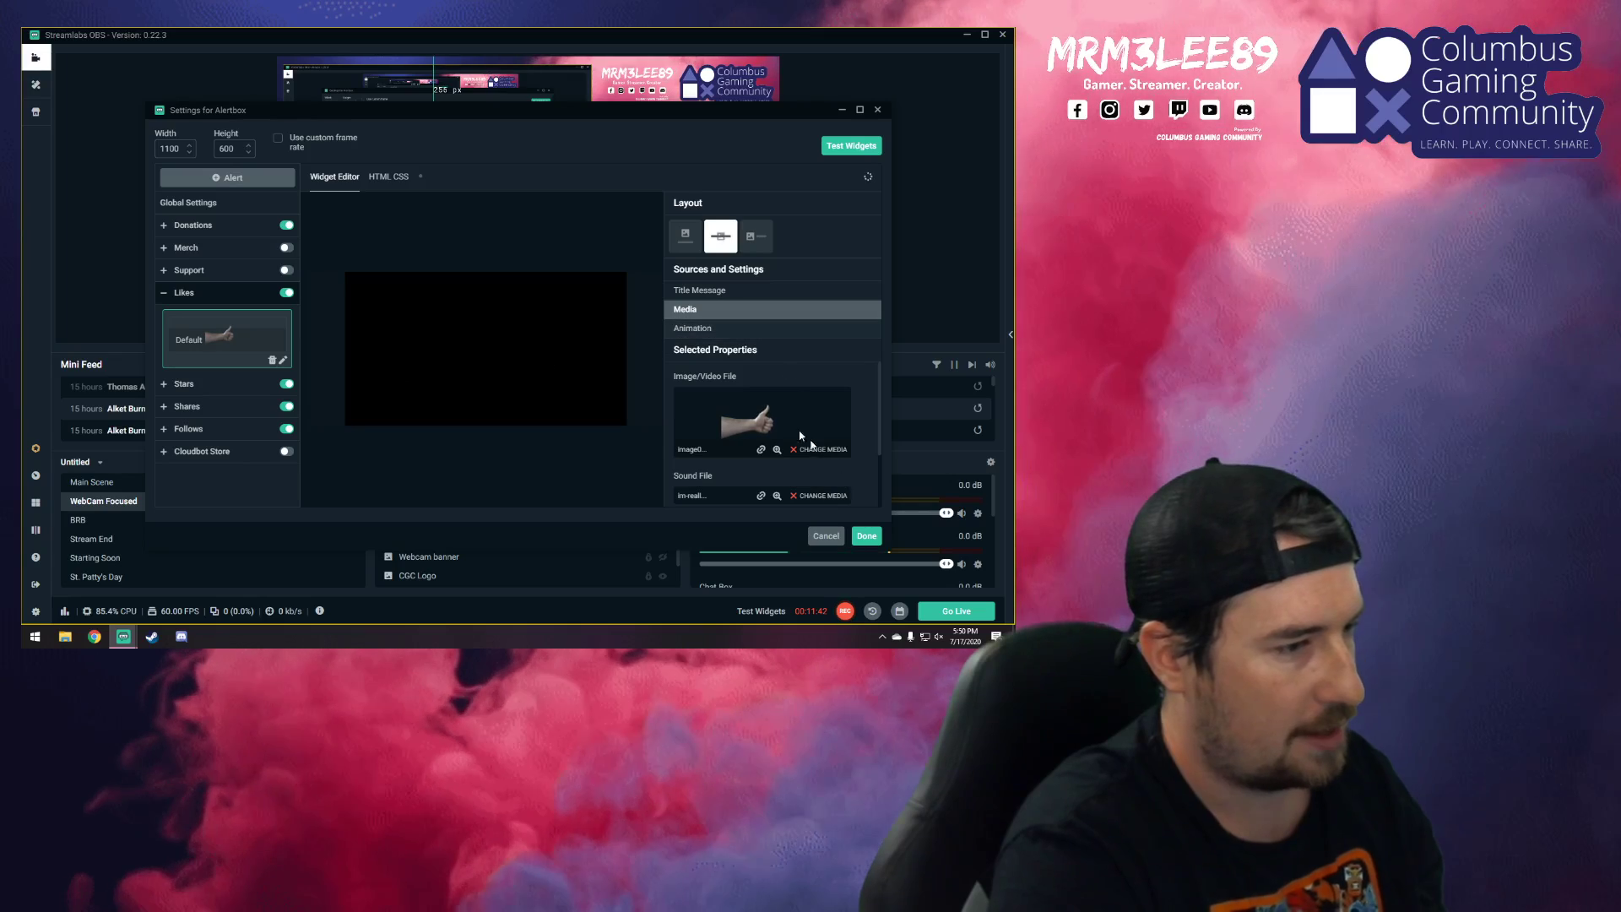
- Open the media gallery for the Likes alert's sound file, browse the uploaded and stock sounds, and leave without choosing one
scroll(743, 423, down, 2)
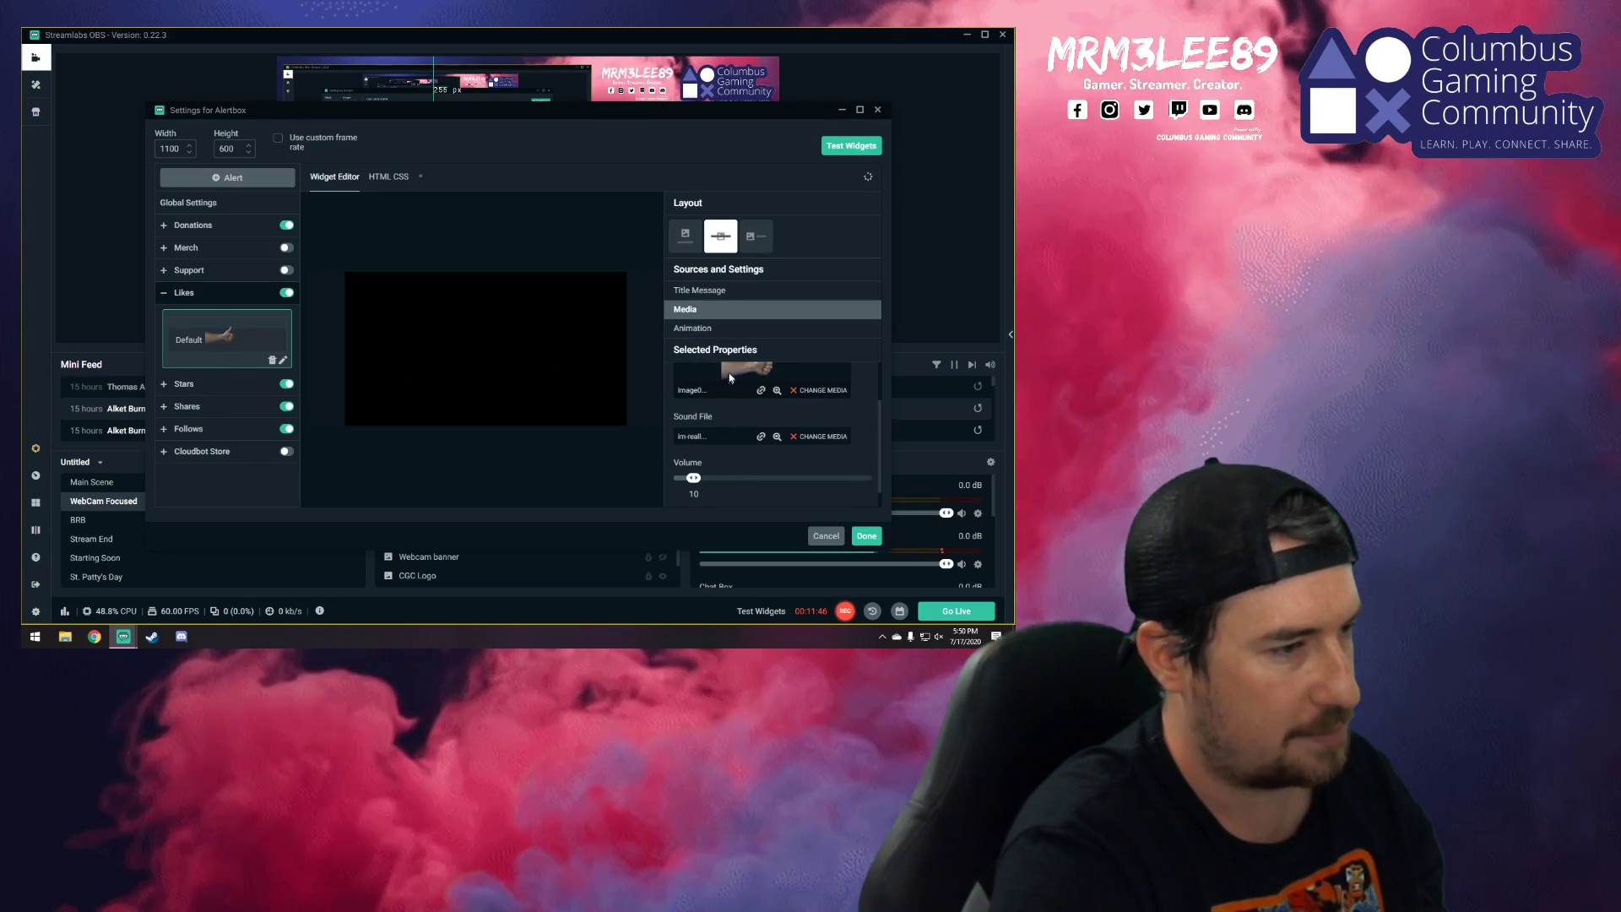
scroll(732, 378, up, 2)
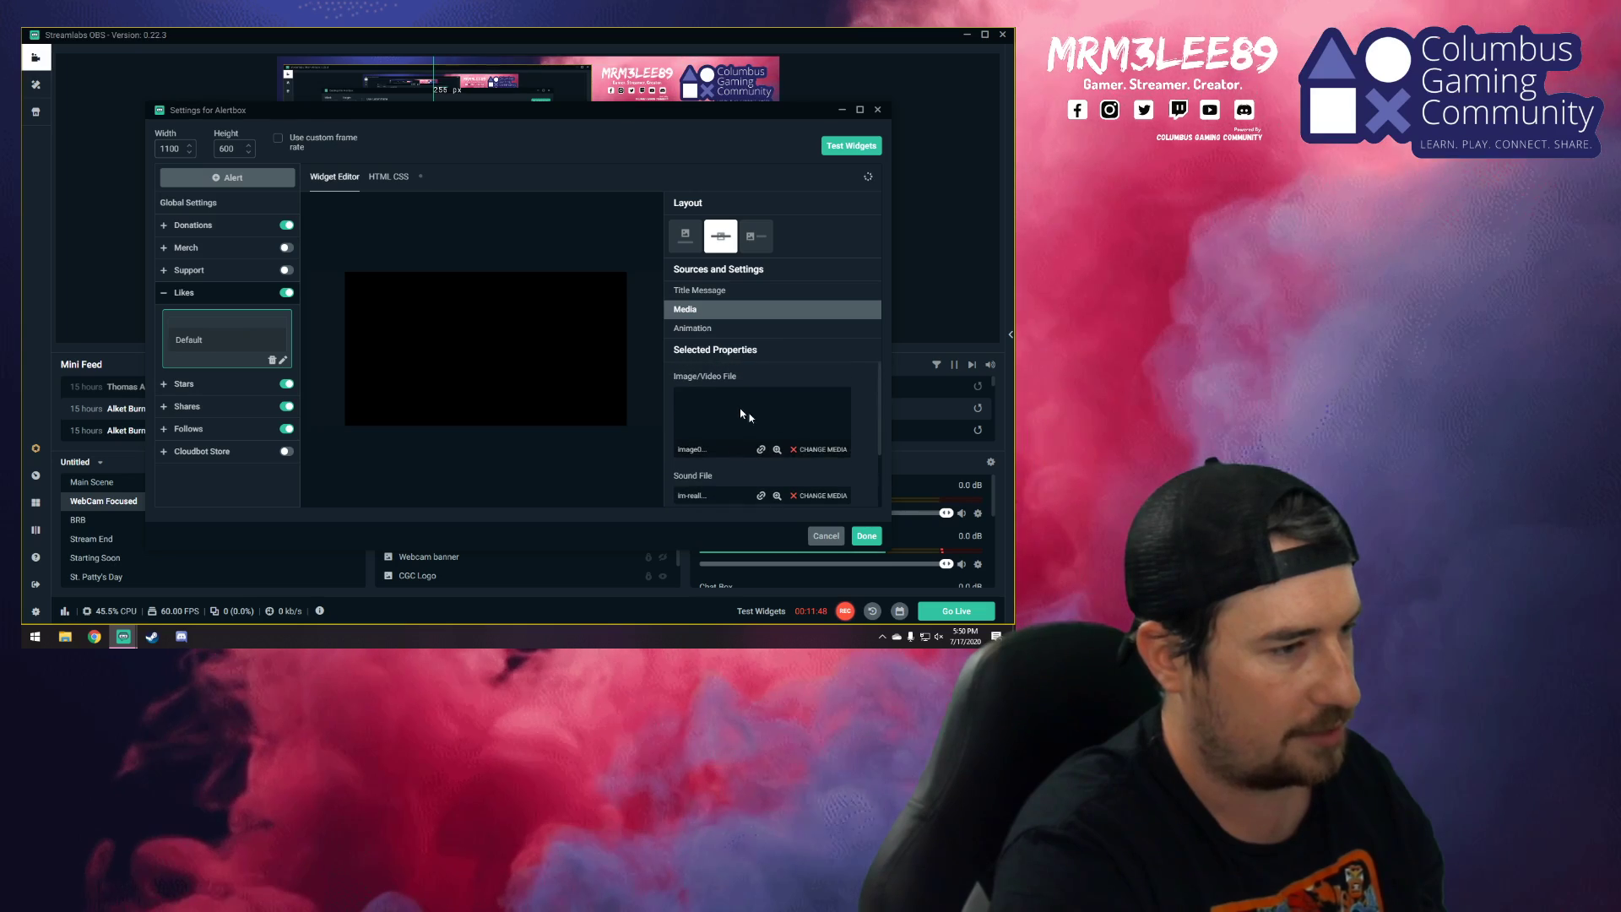
scroll(775, 429, down, 1)
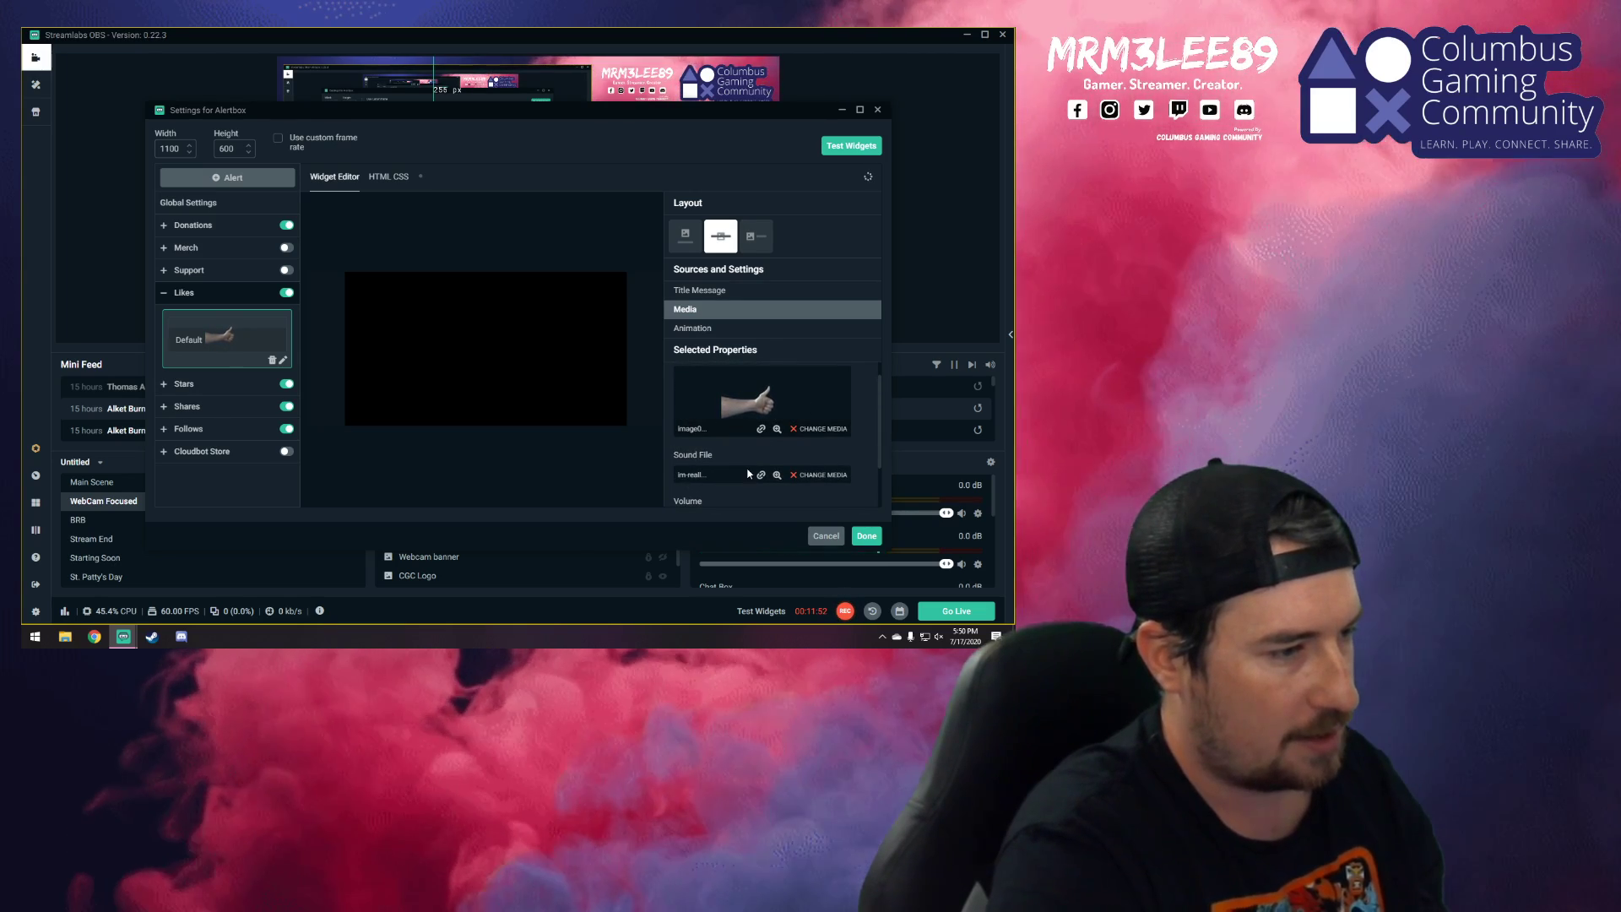
click(817, 476)
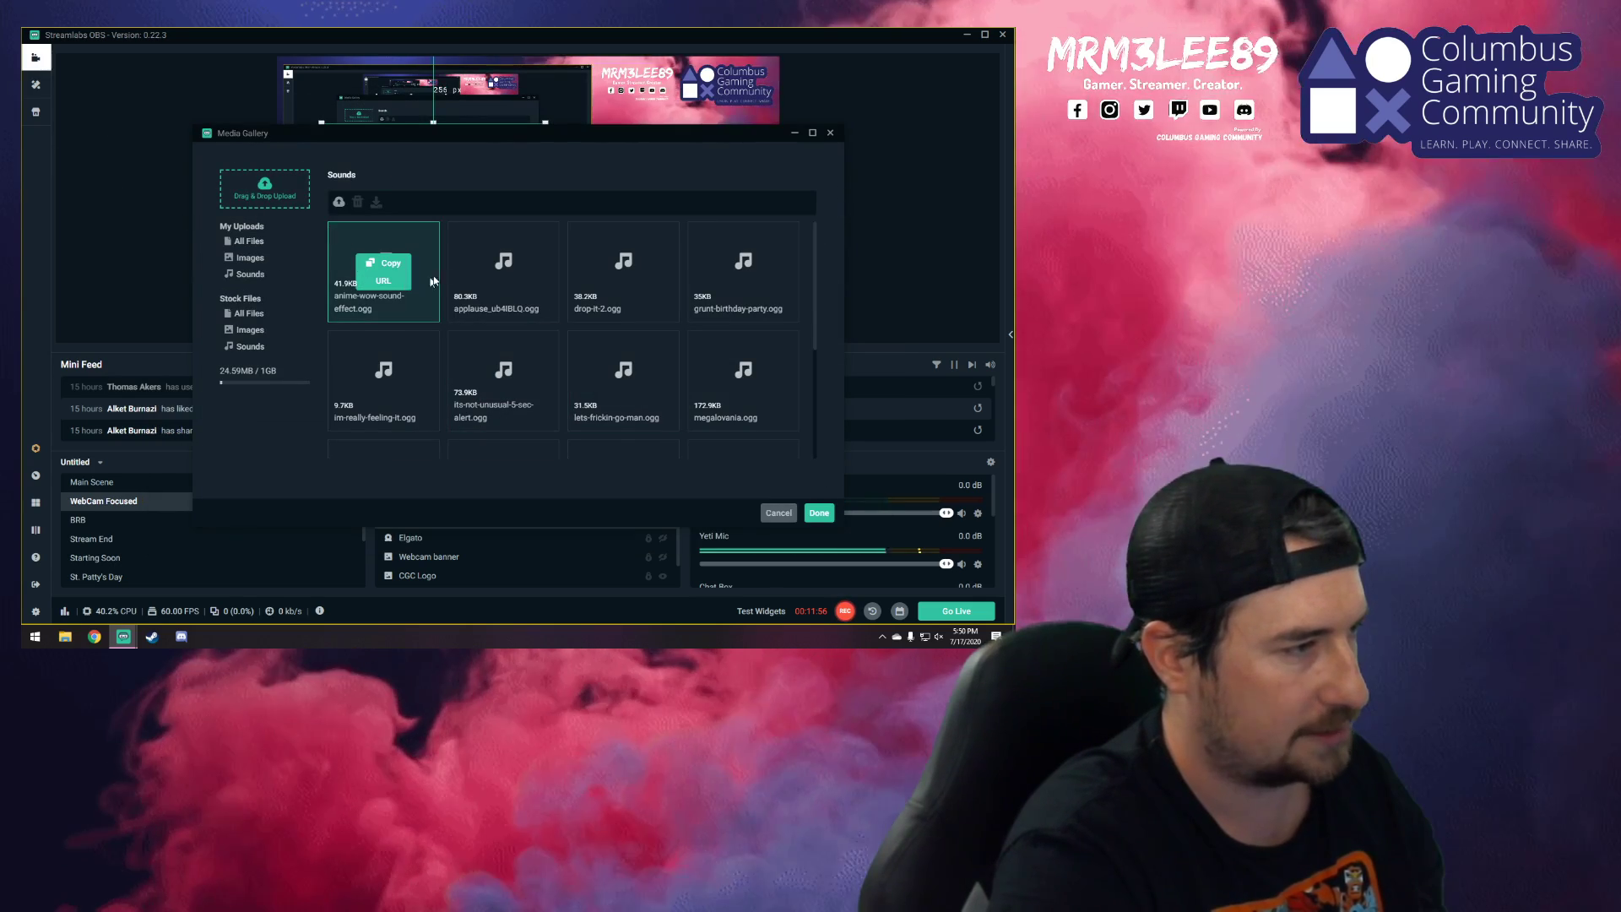
scroll(583, 380, down, 3)
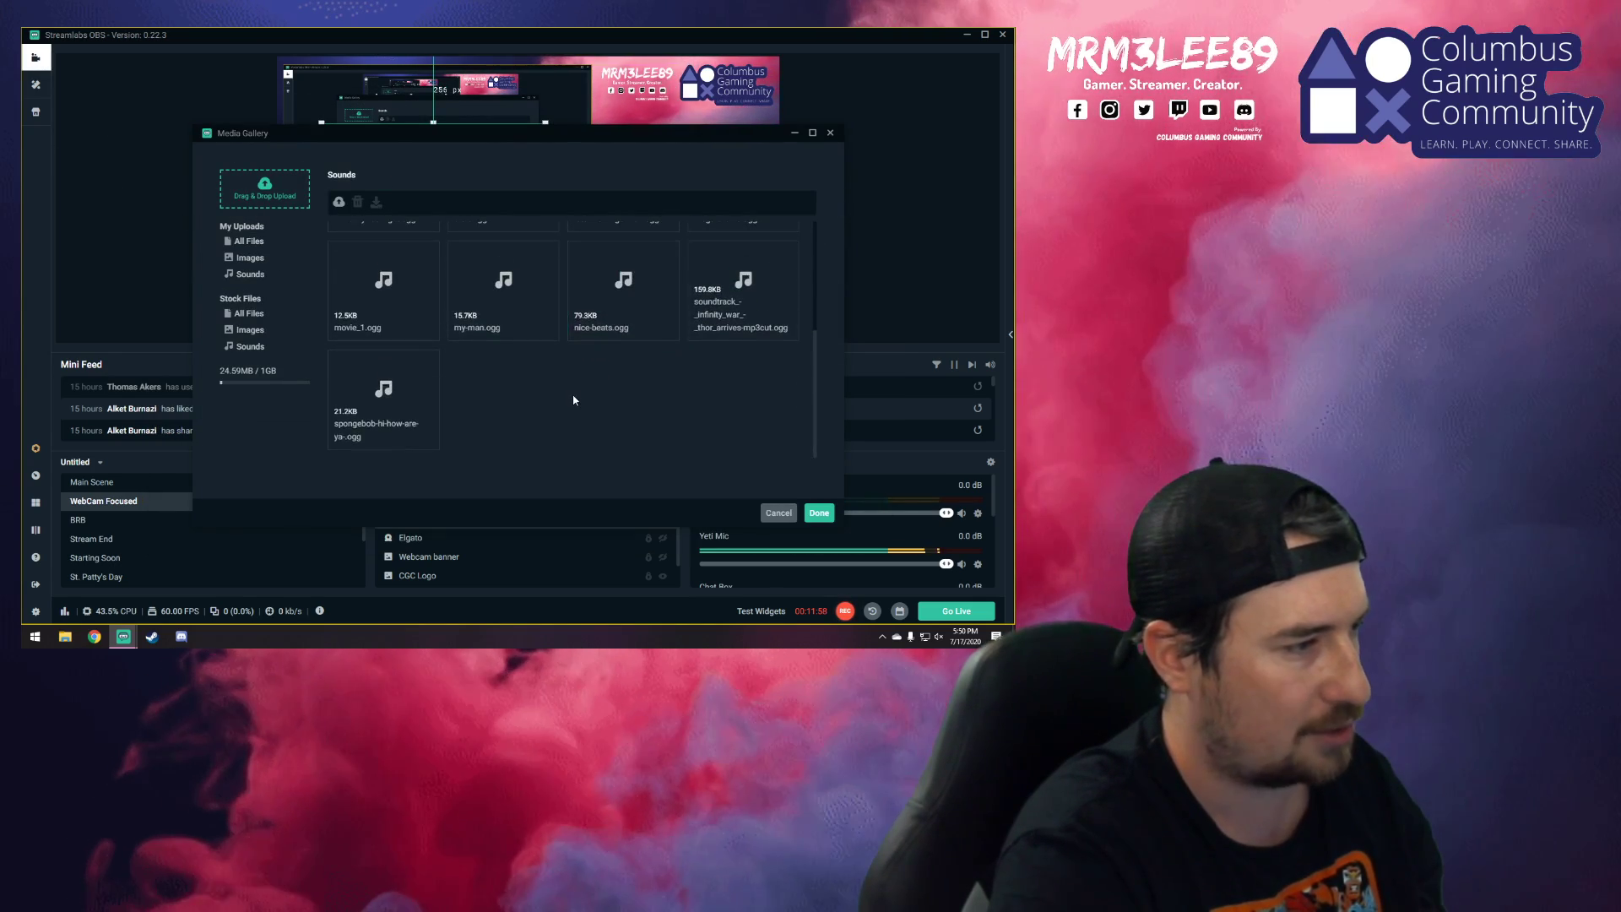
click(244, 348)
scroll(566, 382, down, 3)
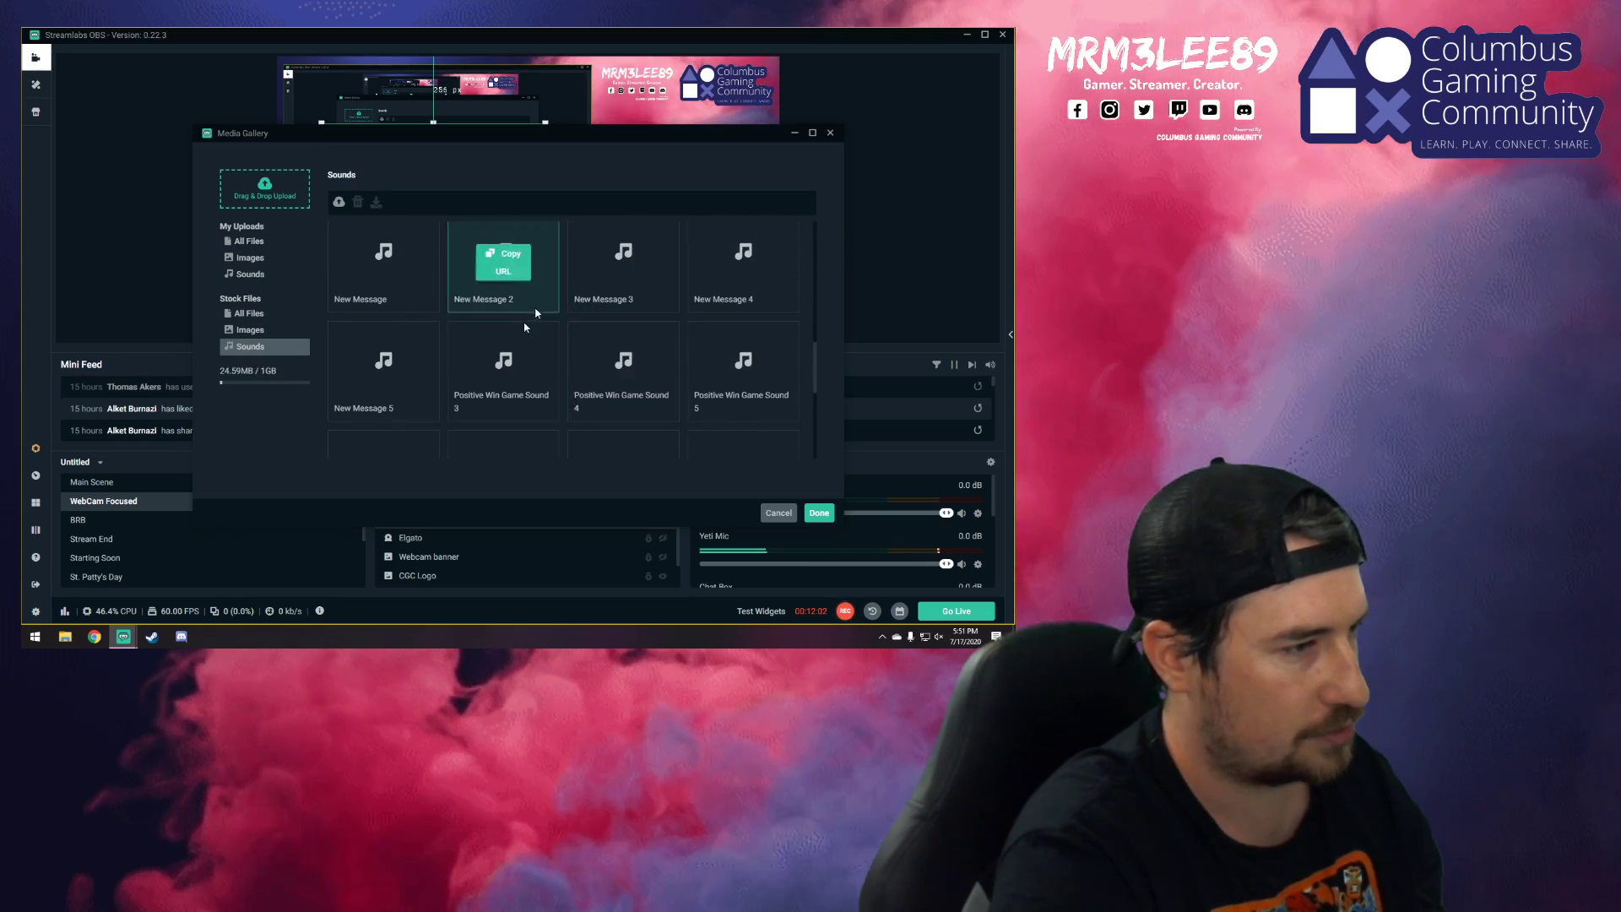
scroll(743, 388, down, 1)
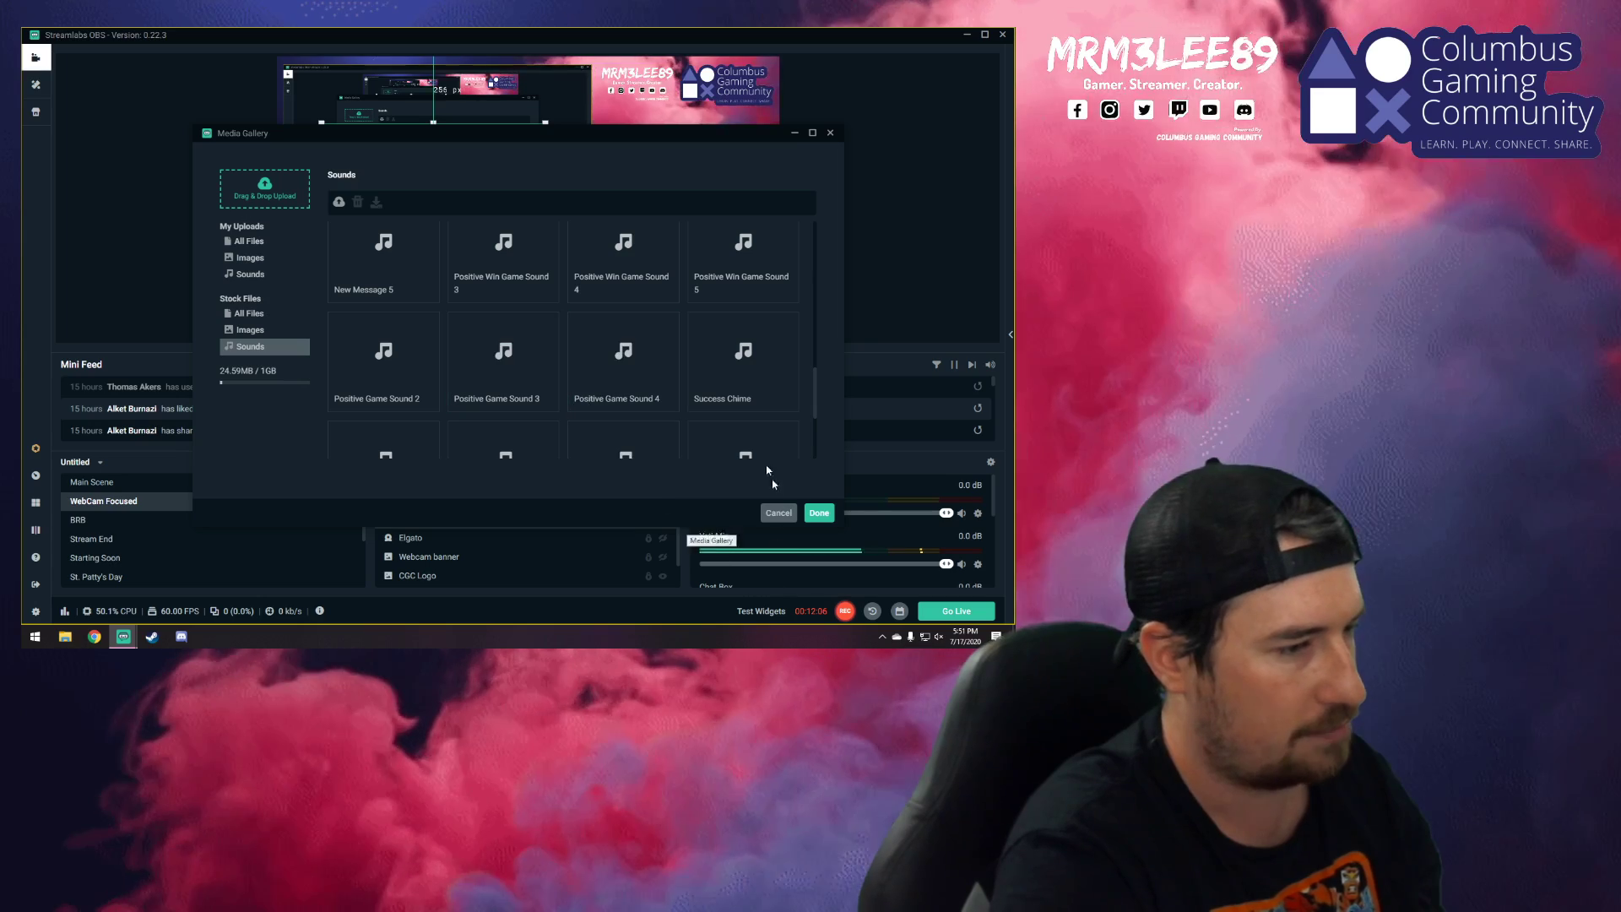
click(779, 513)
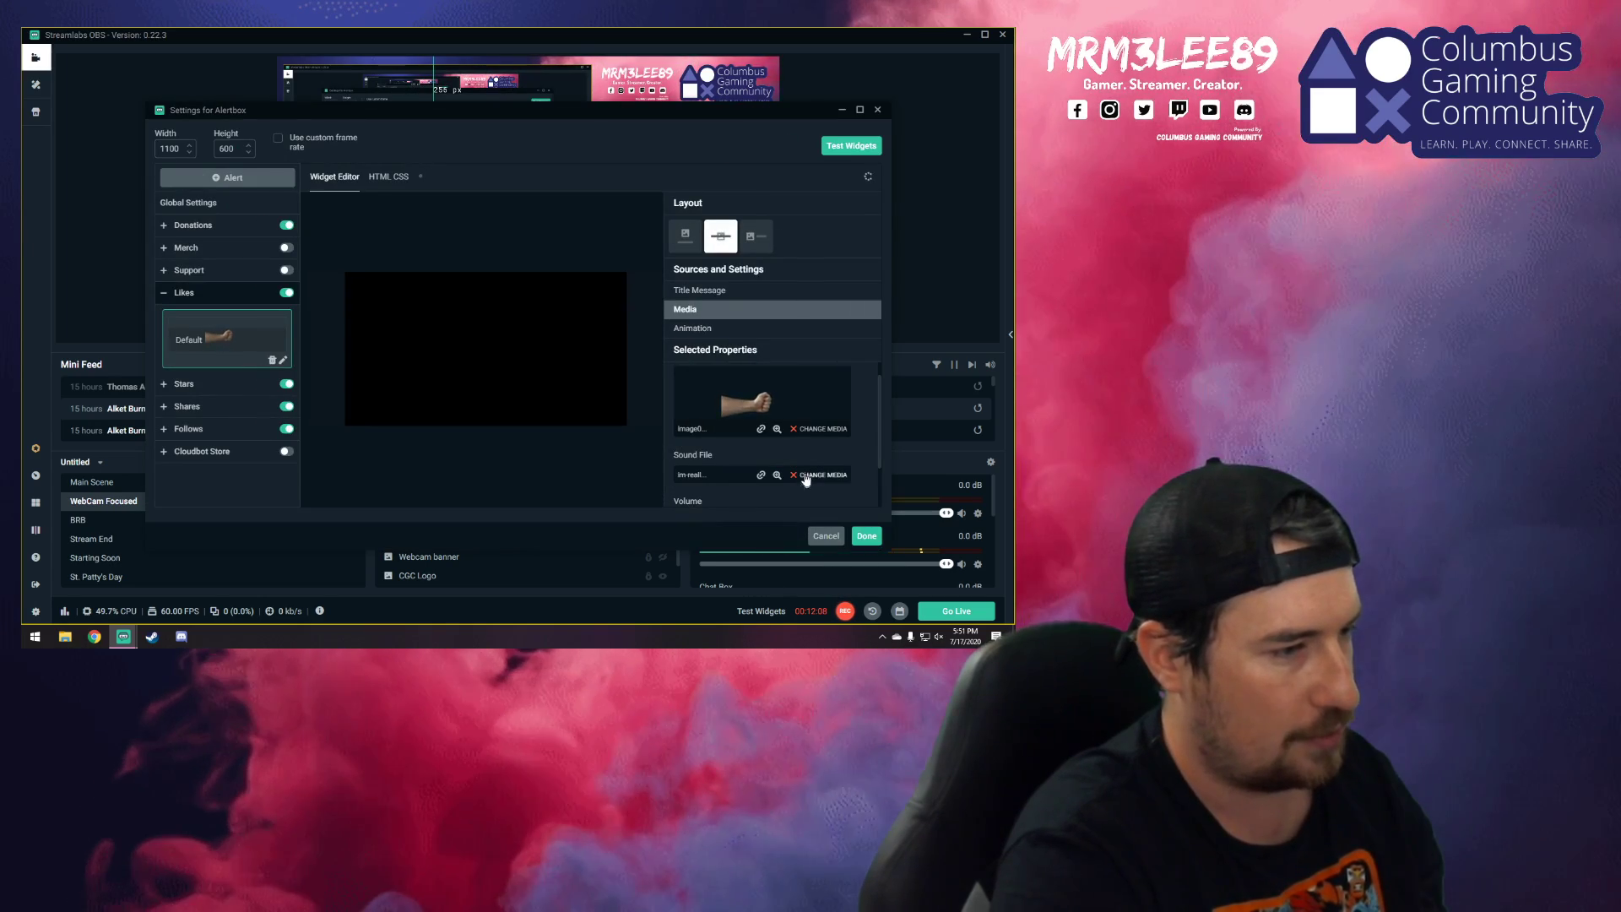
- Review the Likes alert's volume setting alongside the mixer's audio sources, moving the settings window aside to uncover the mixer
scroll(672, 403, down, 1)
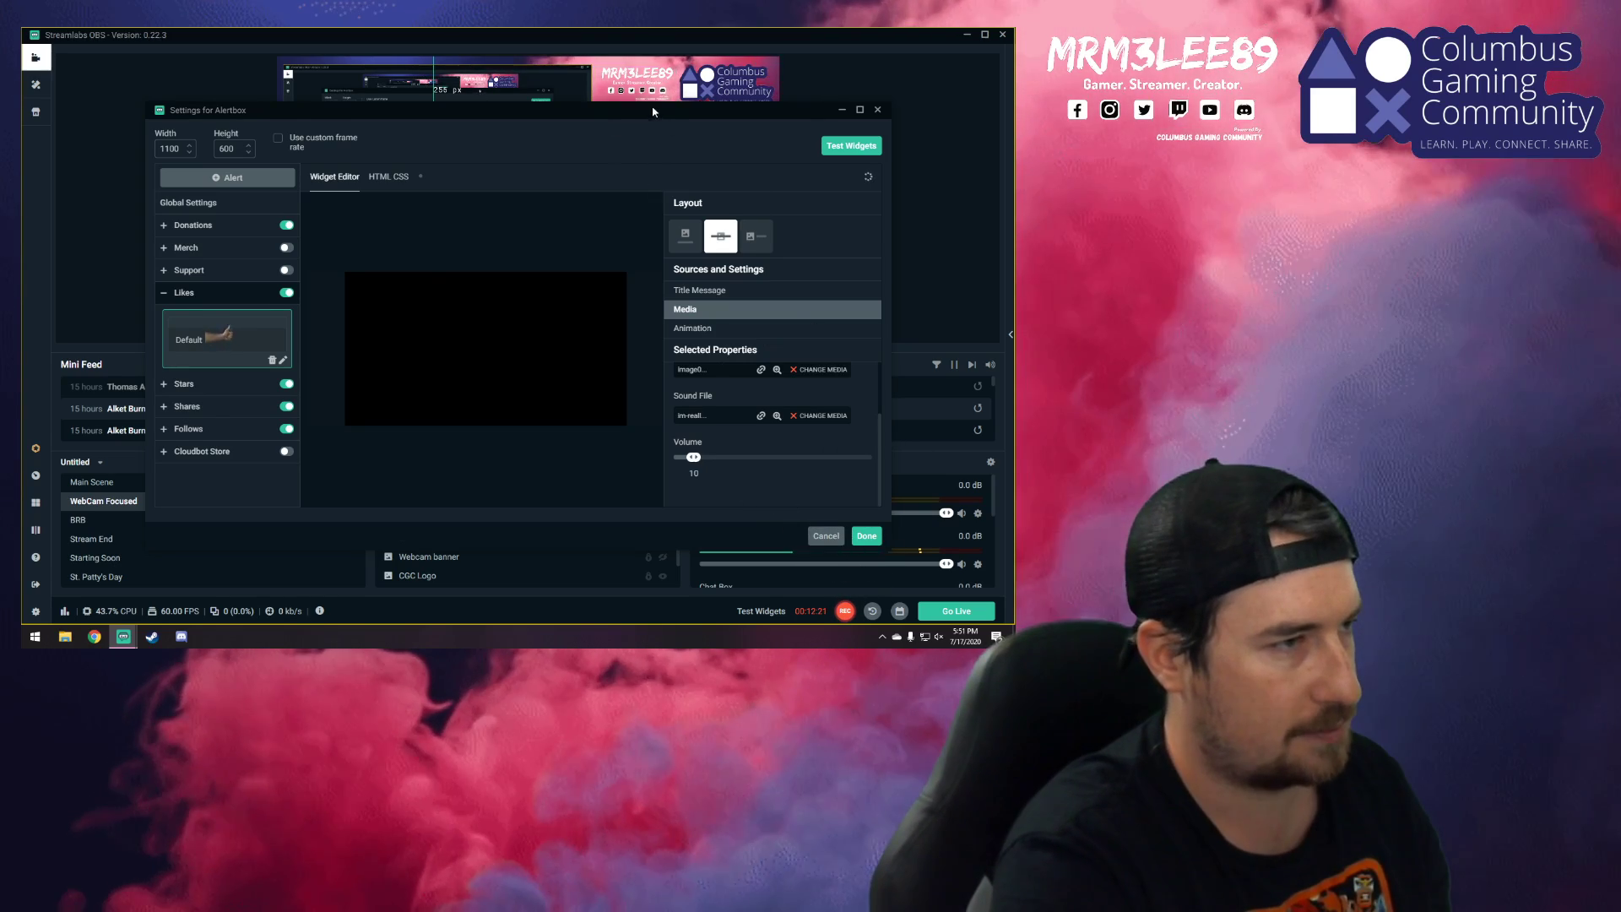
drag(652, 111, 556, 76)
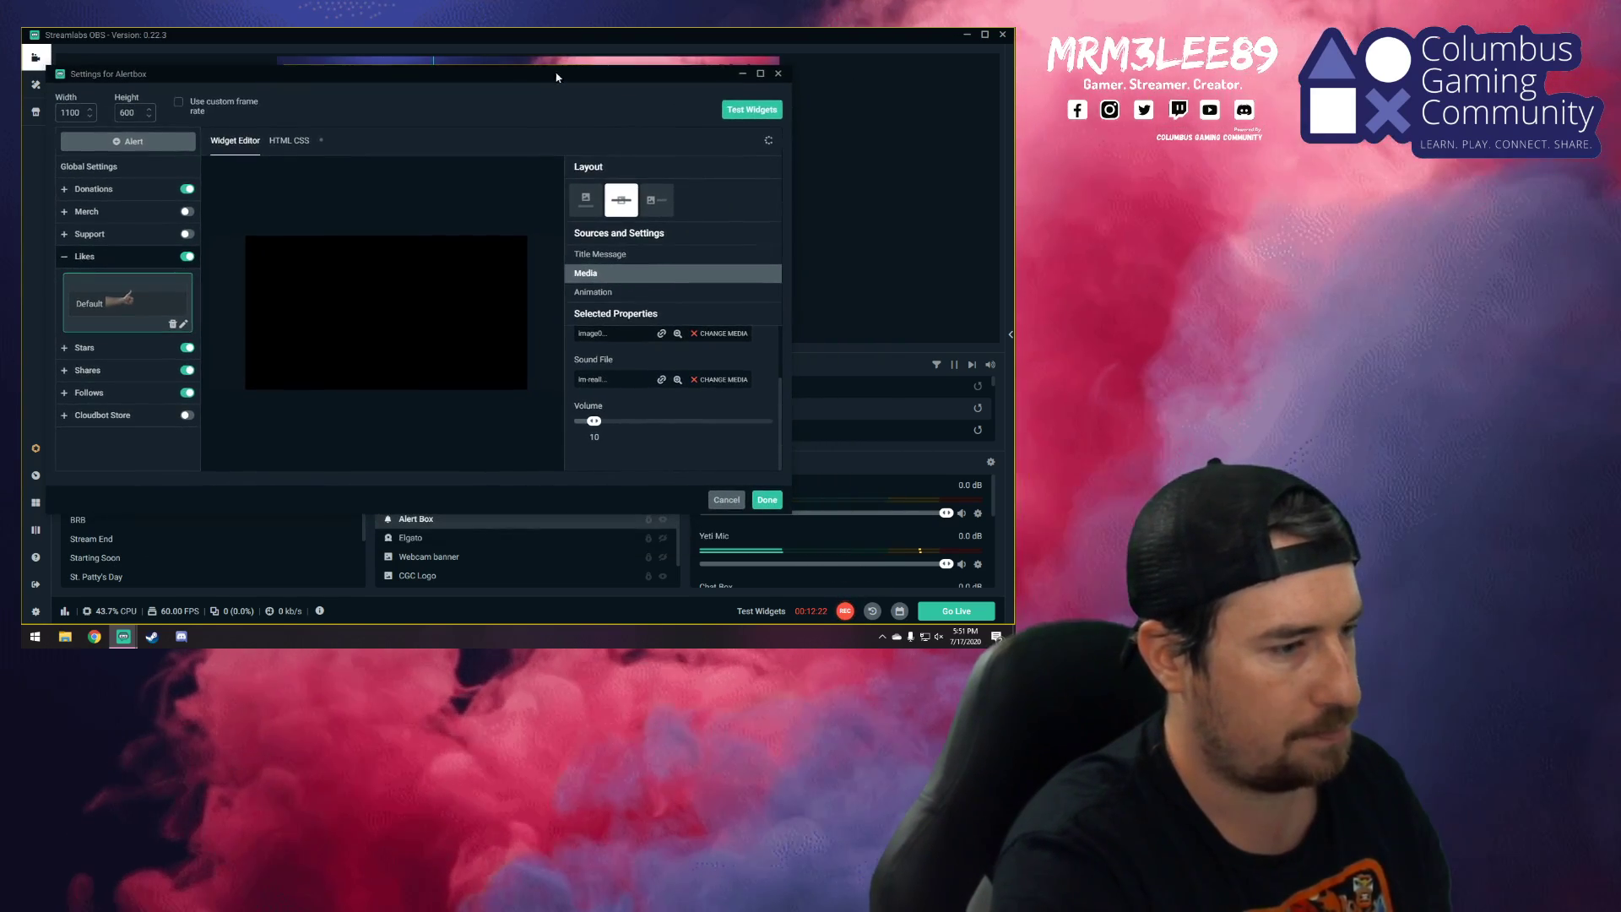
scroll(807, 548, down, 1)
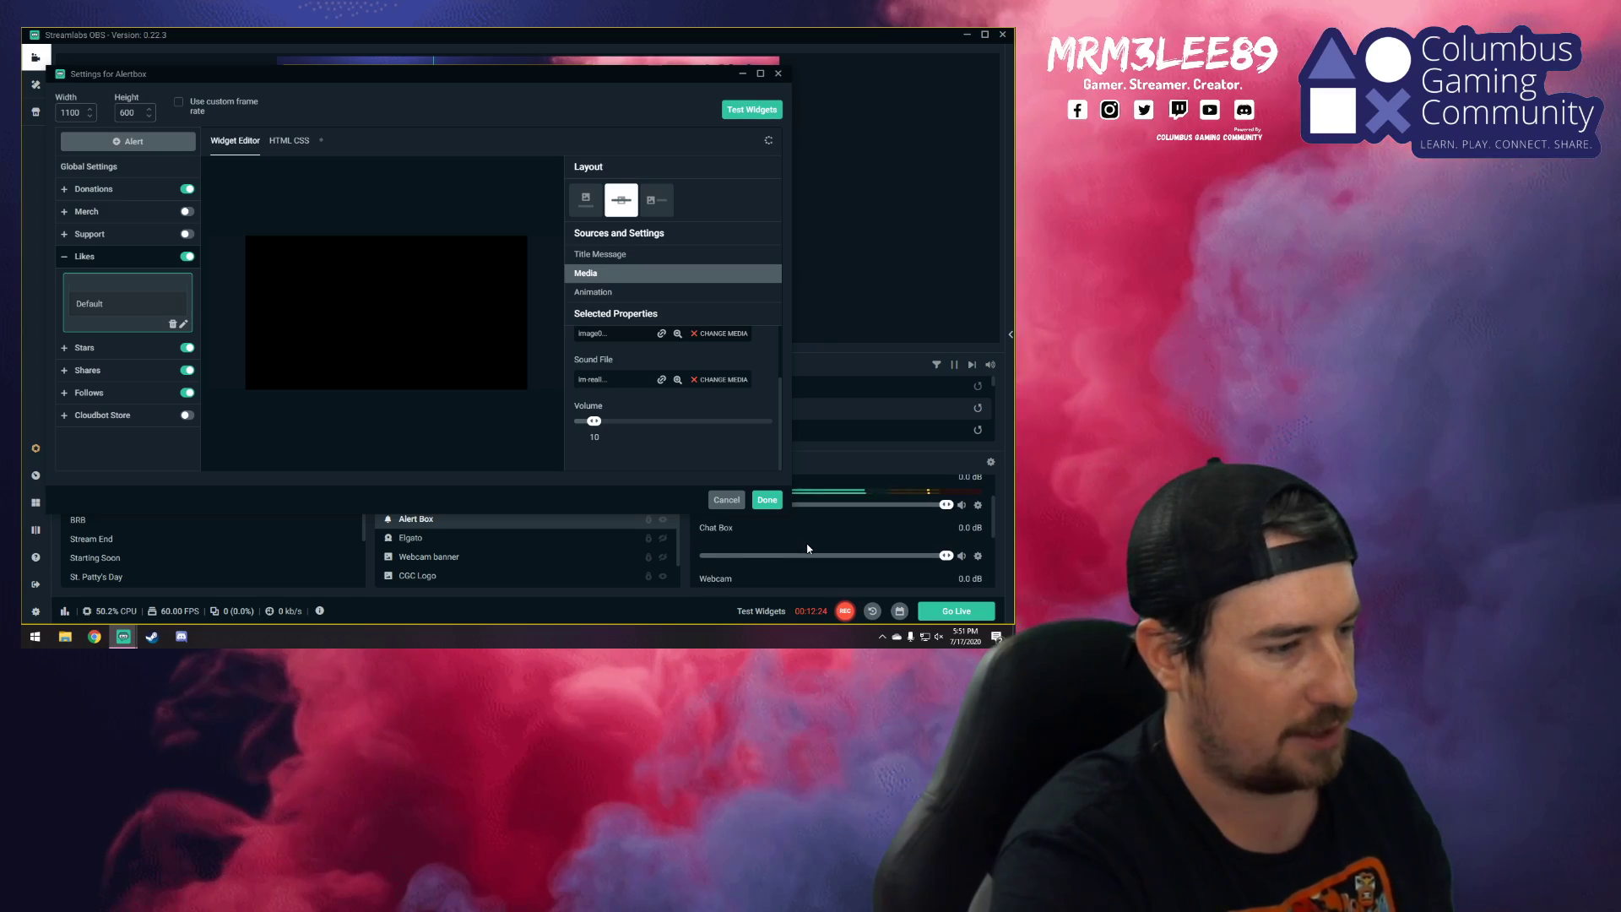
scroll(735, 544, down, 2)
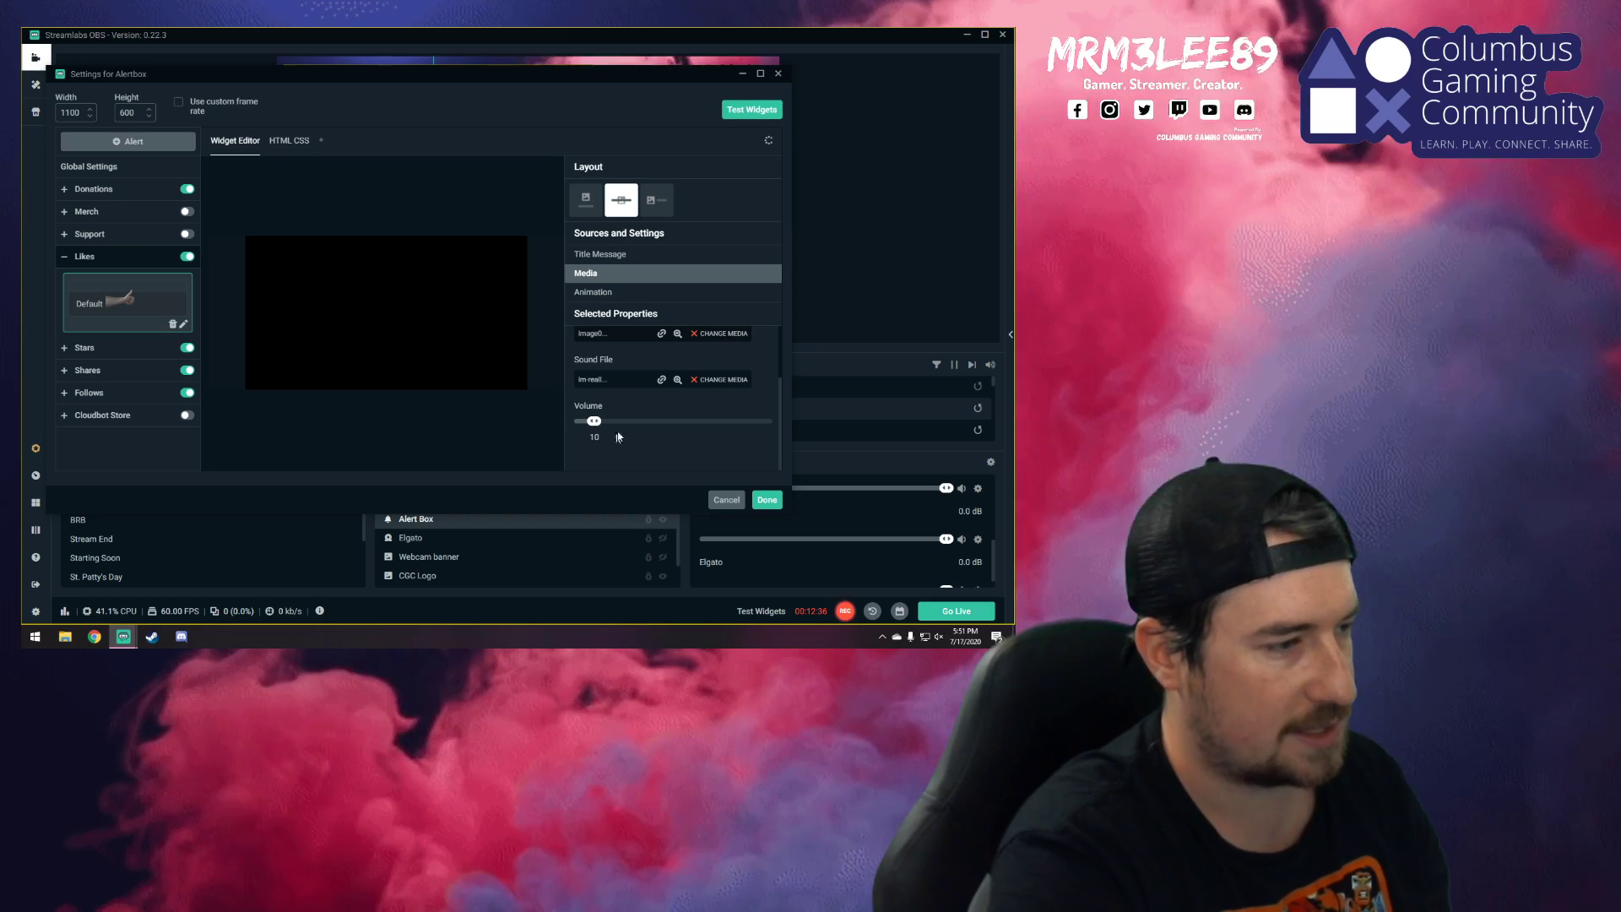
scroll(933, 553, down, 1)
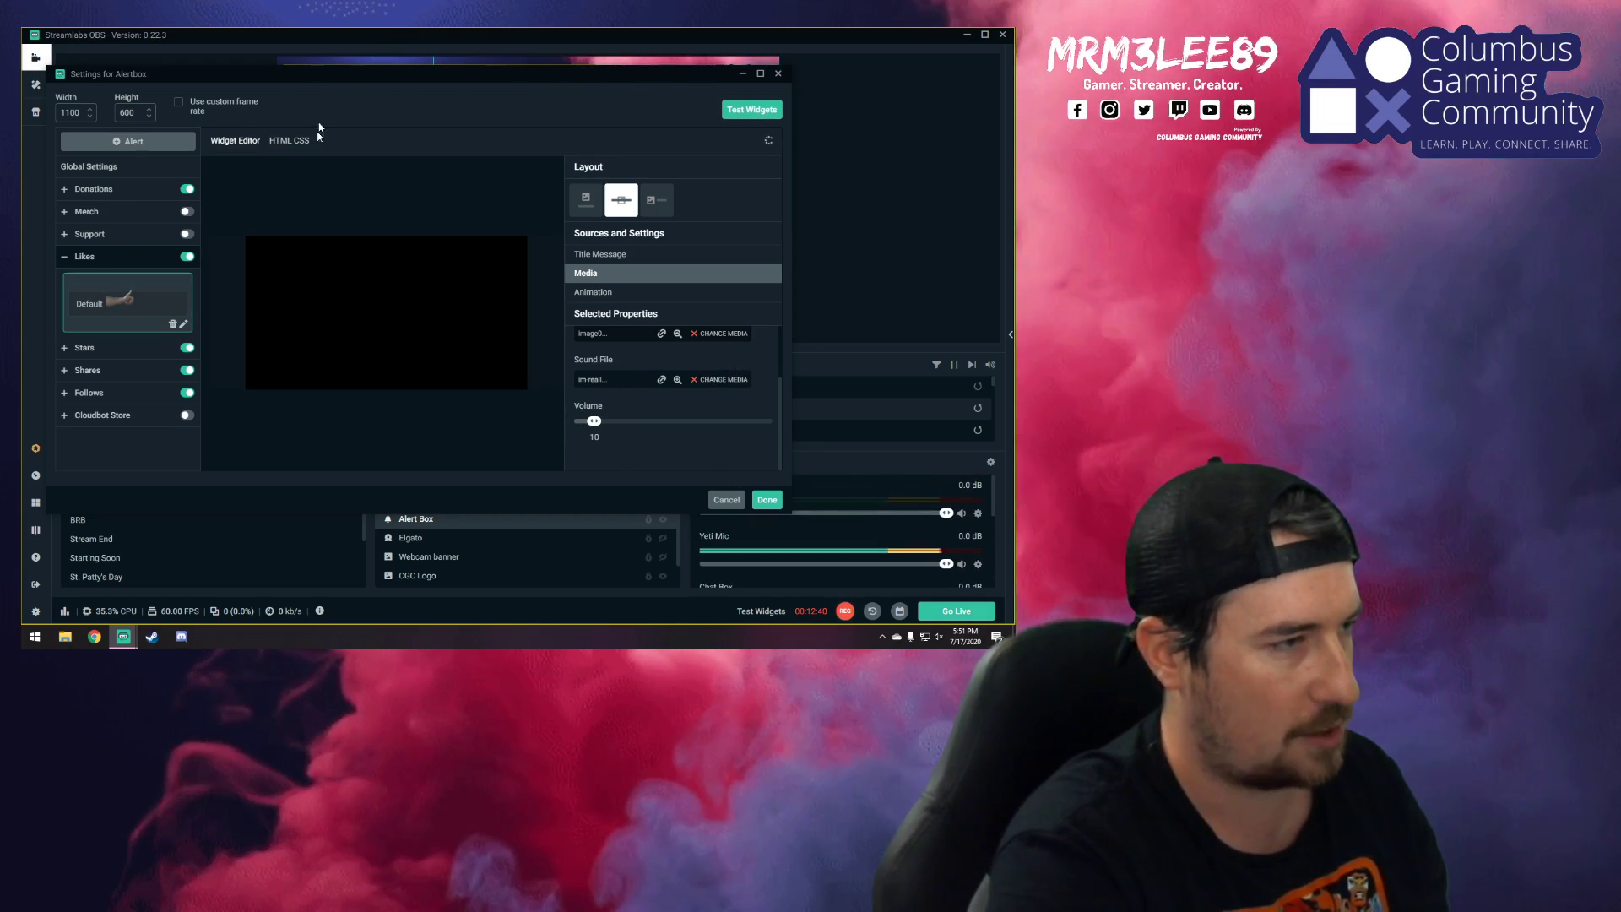
drag(395, 75, 522, 92)
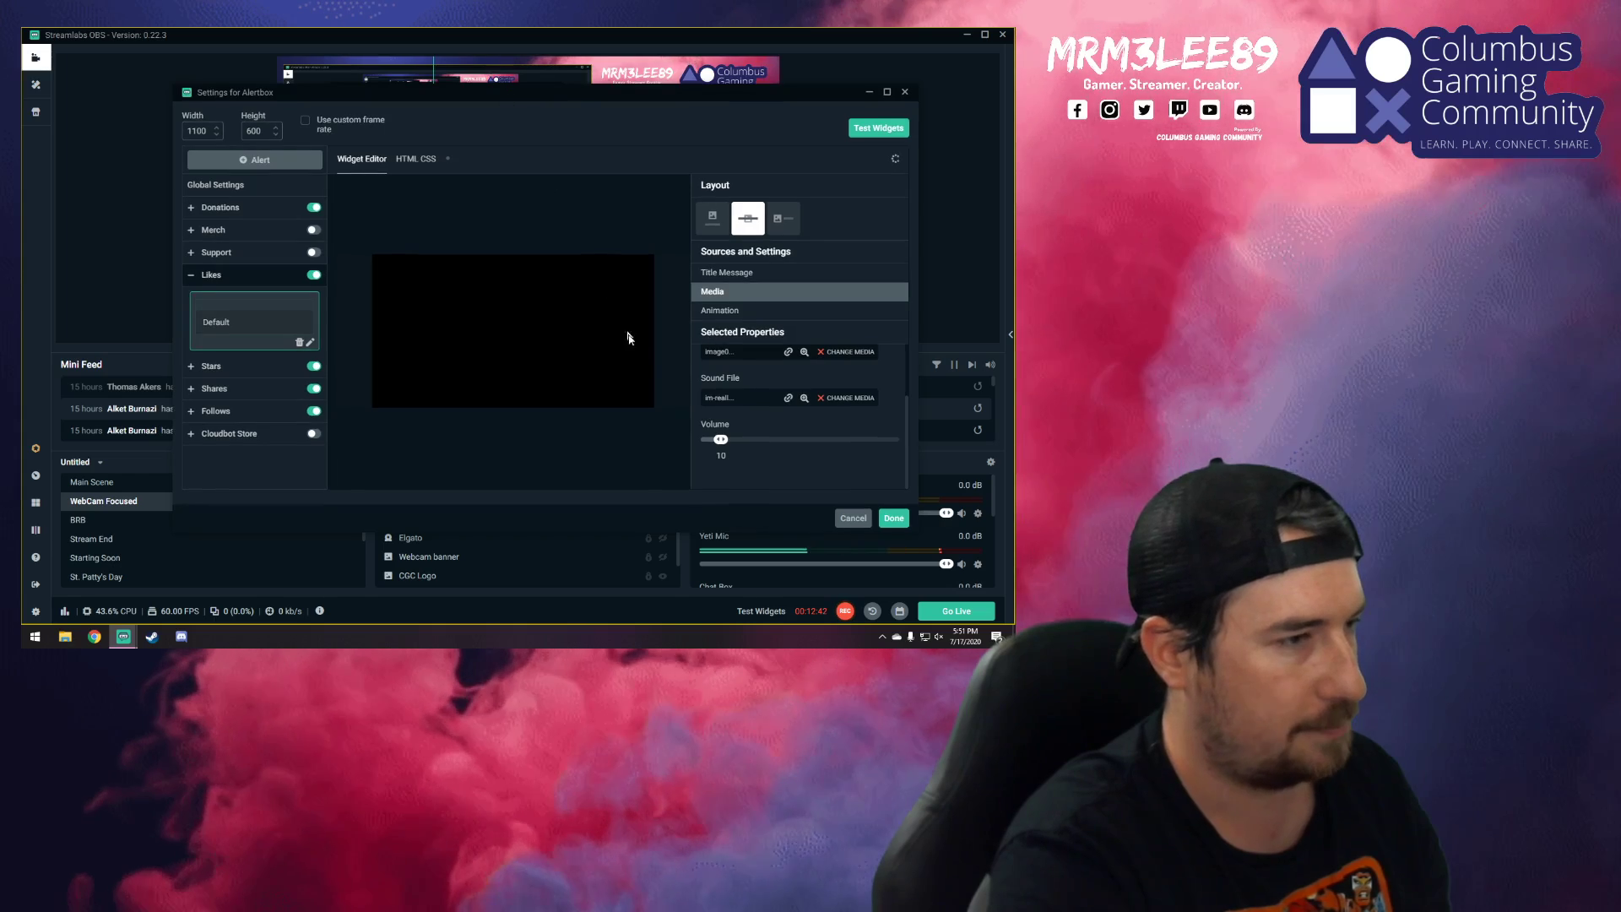
- Look through the Stars, Shares, Follows and Likes alert variations, and close the Alert Box settings without saving
click(226, 367)
click(255, 386)
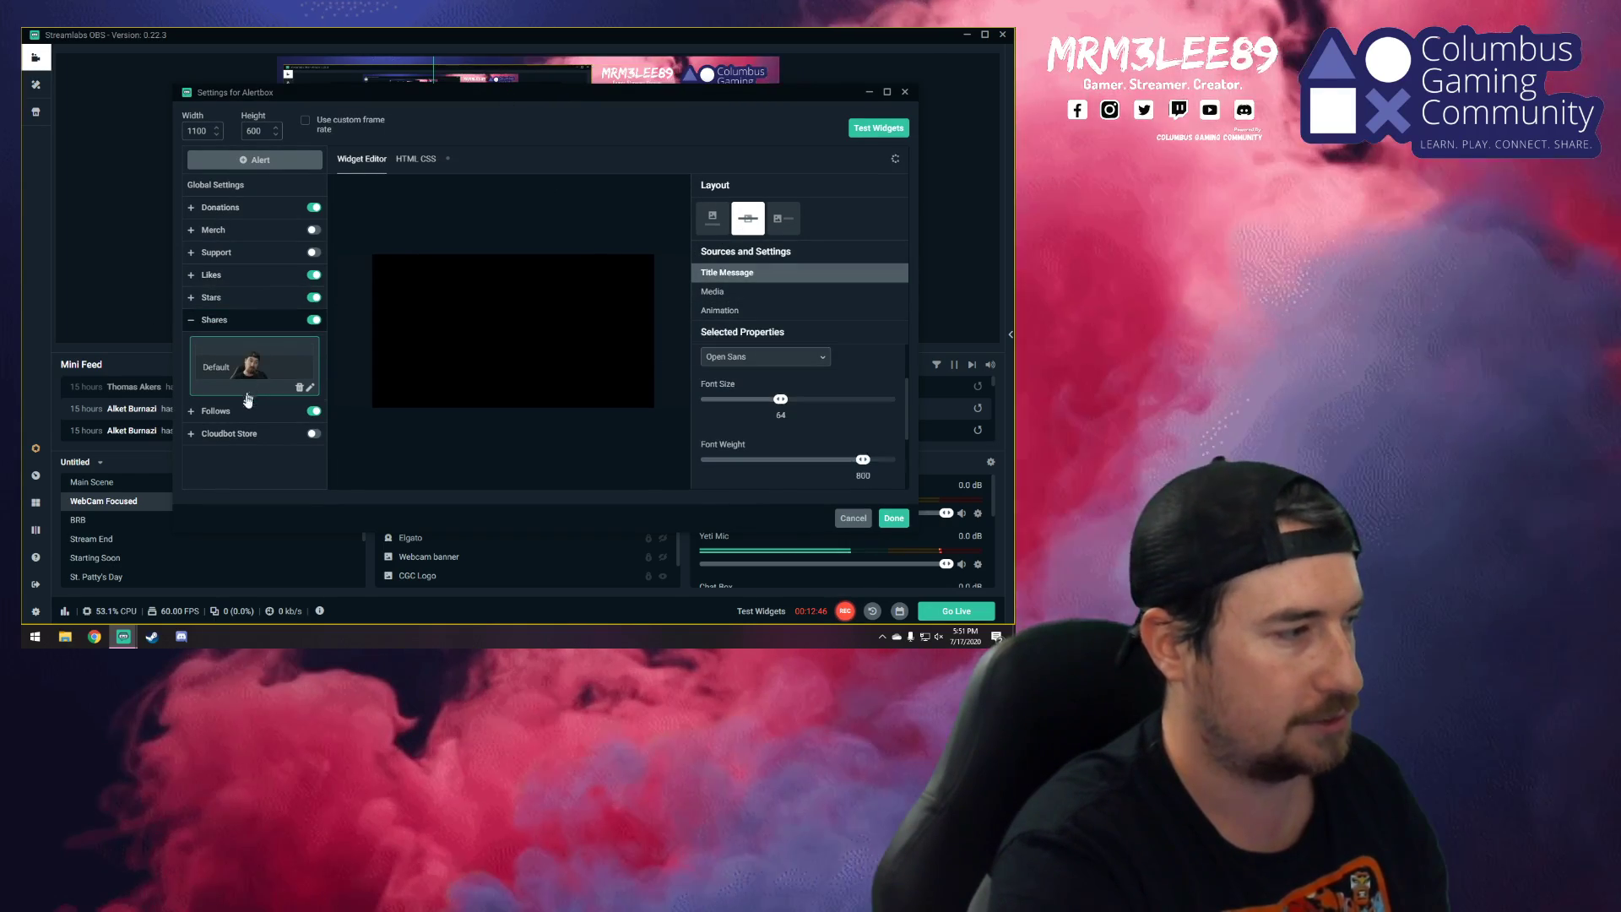
click(264, 413)
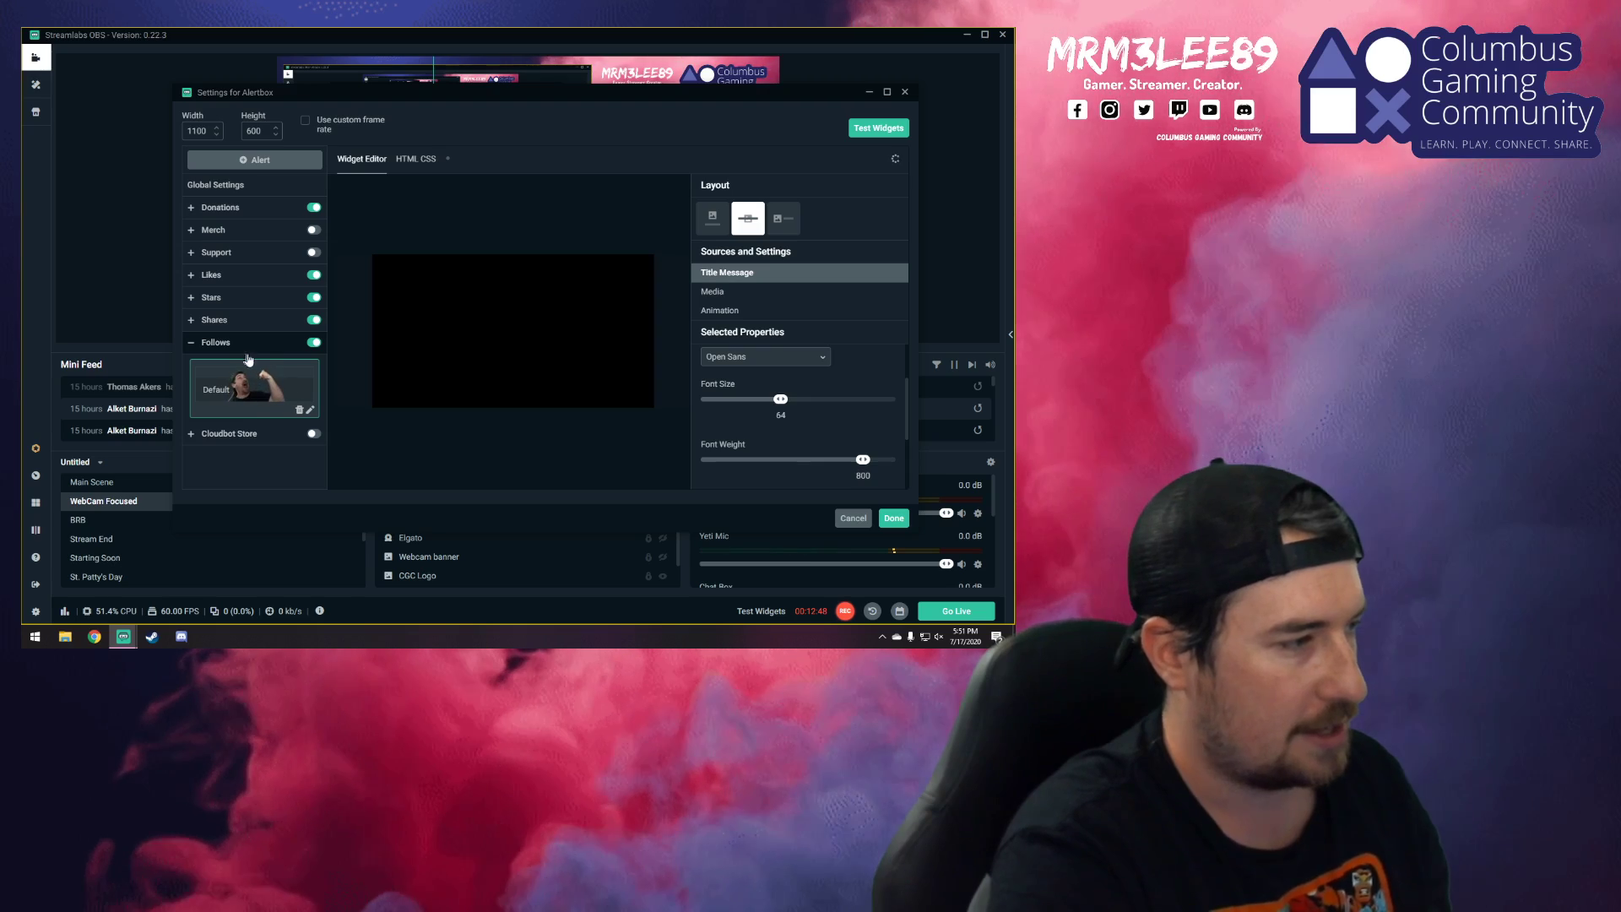
click(256, 322)
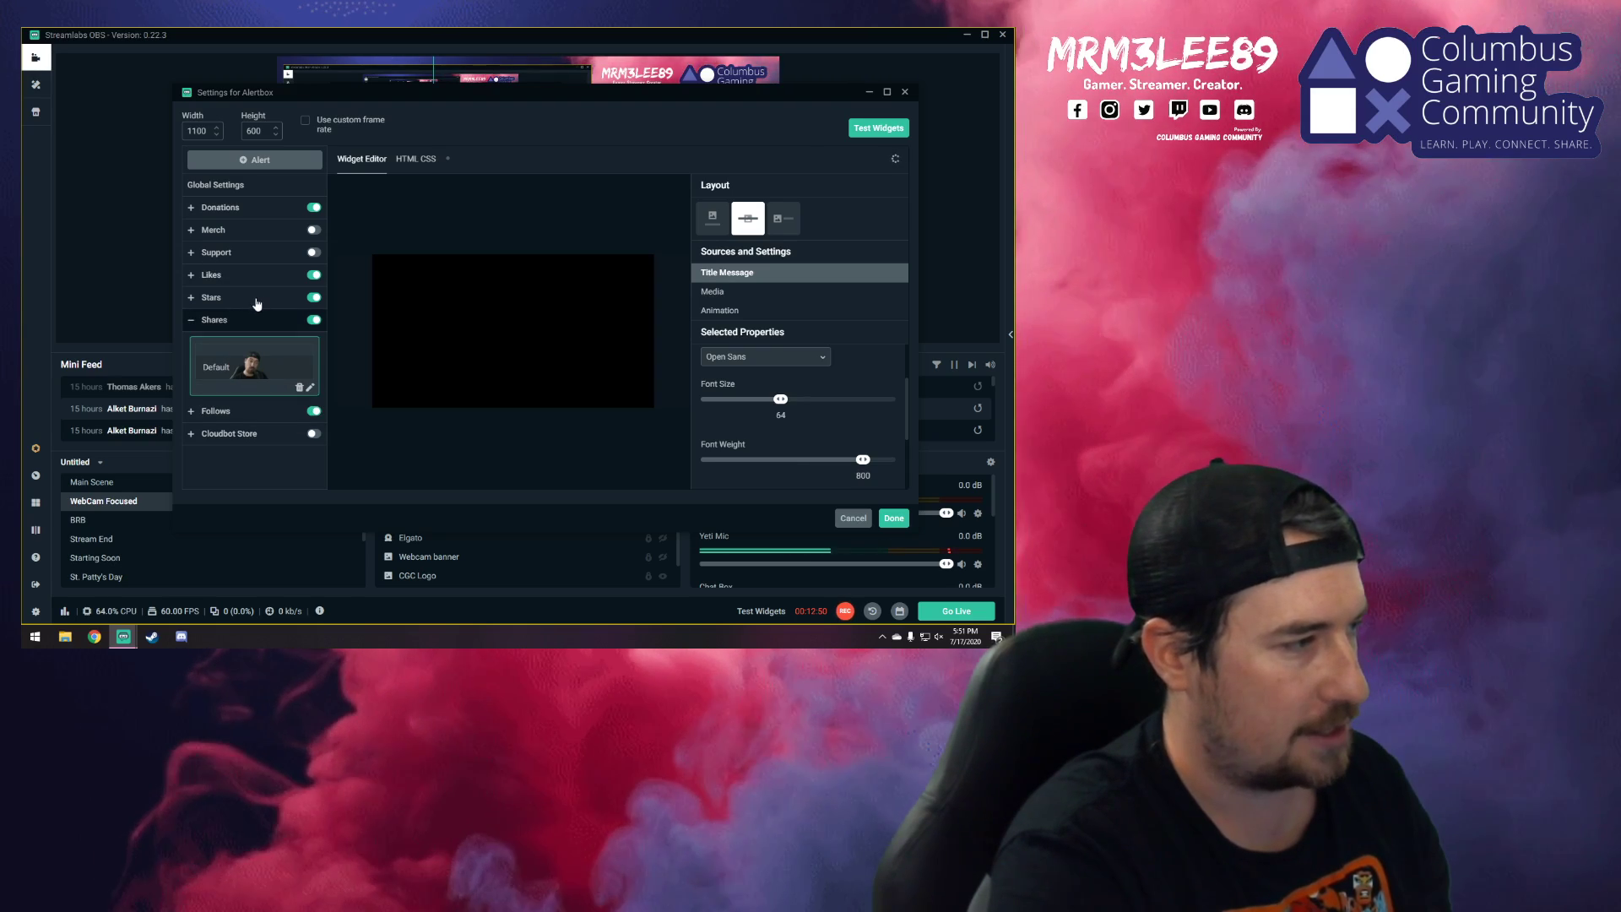
click(253, 299)
click(250, 279)
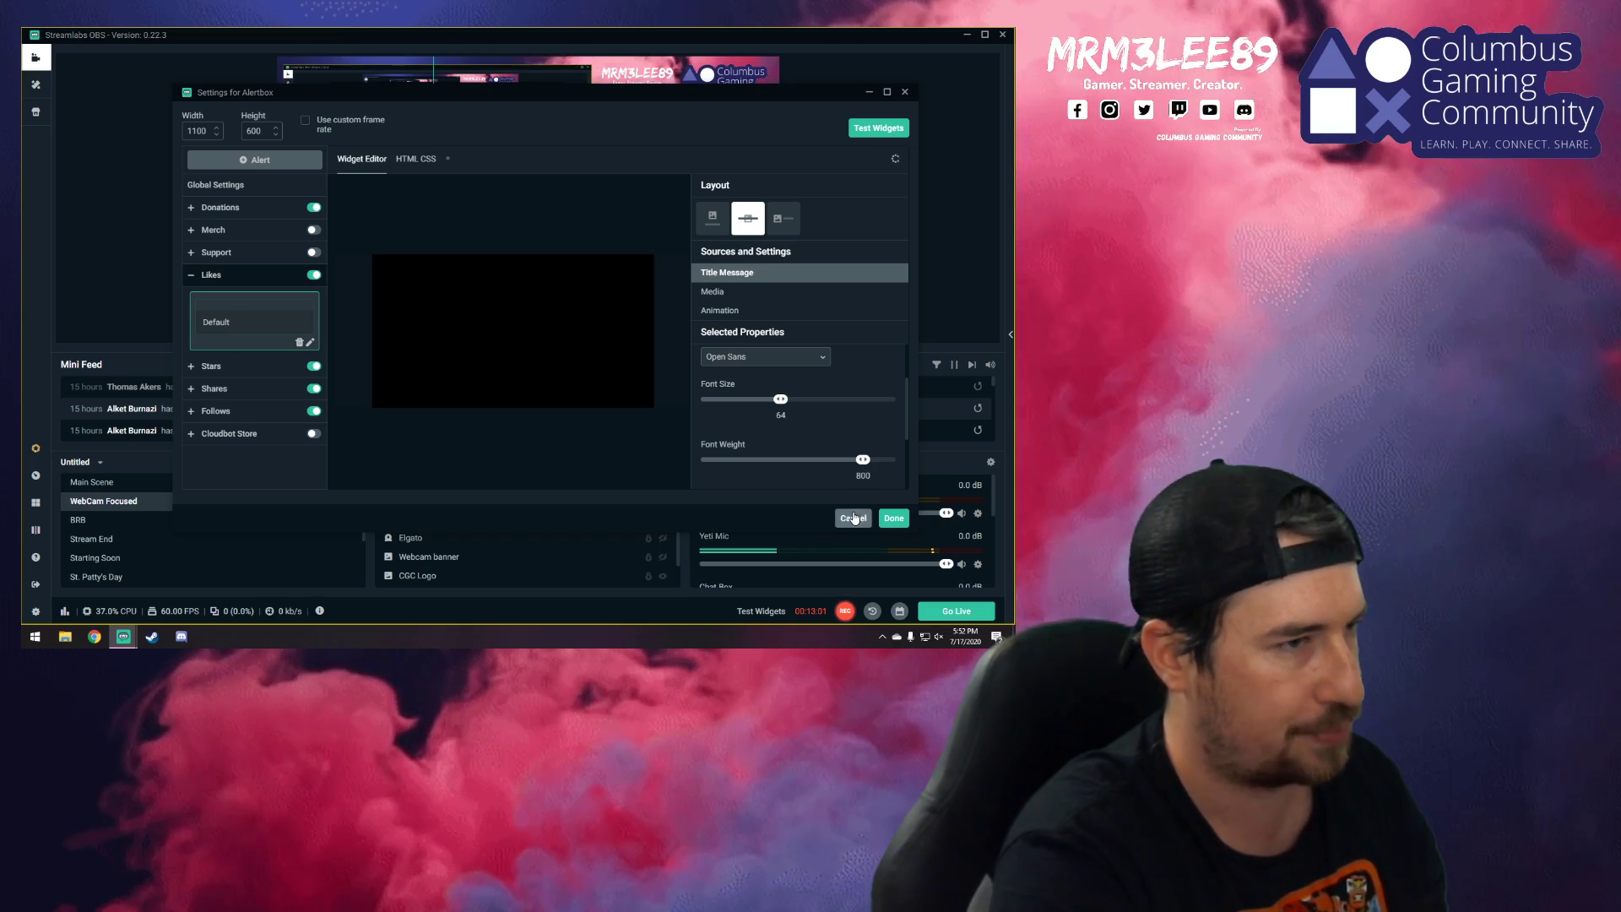
click(854, 517)
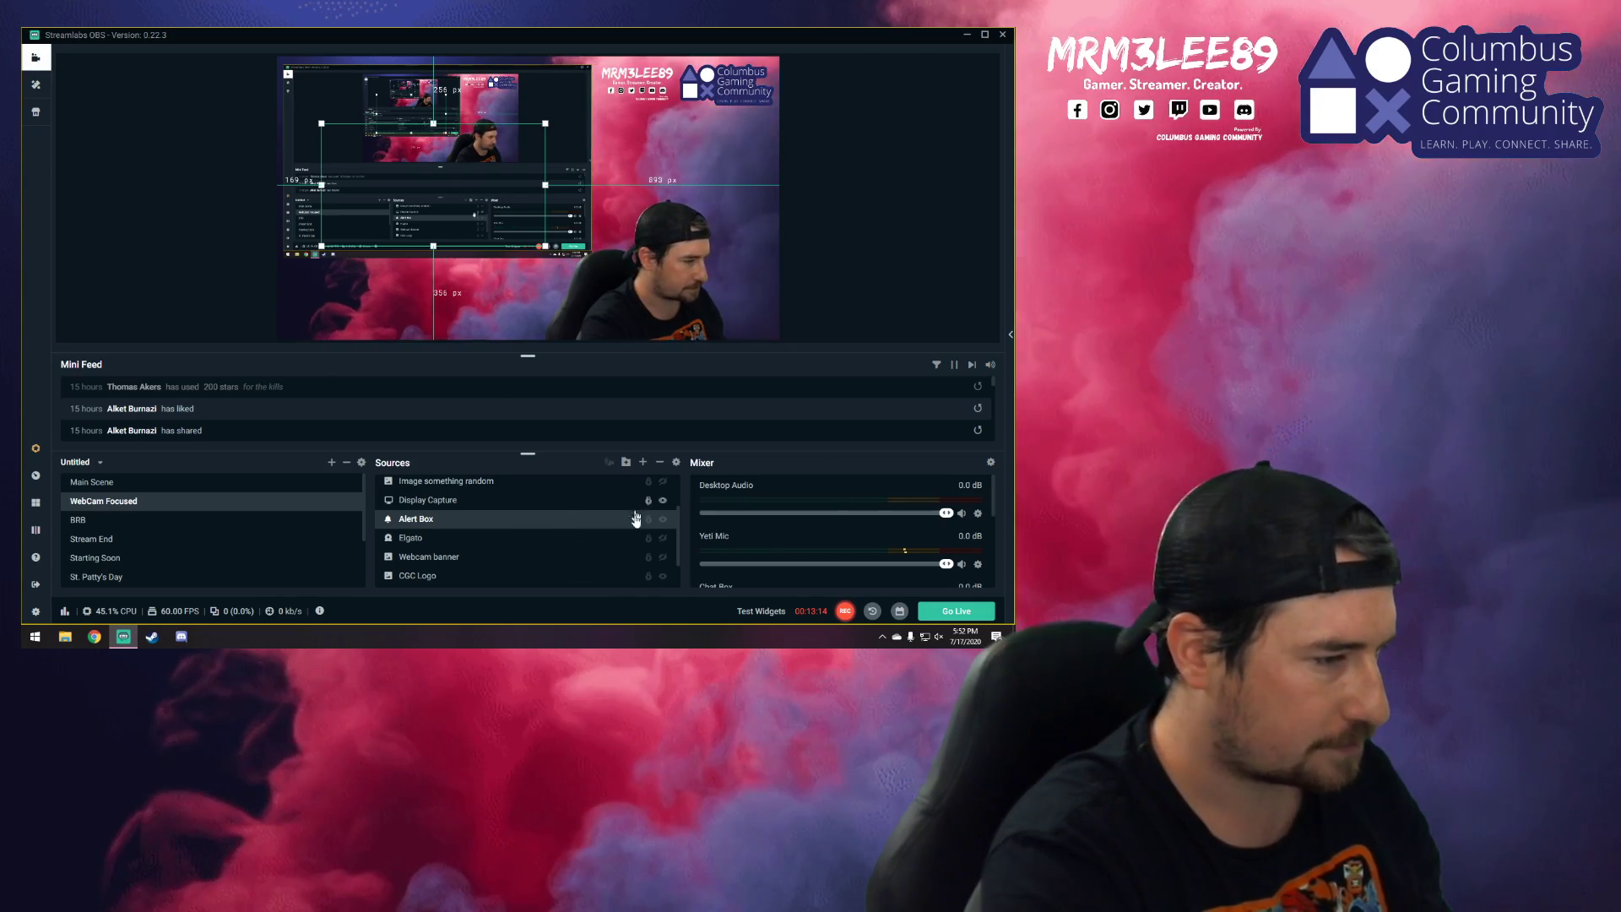
- Look through the WebCam Focused scene's full source list and deselect the Alert Box source
scroll(525, 549, down, 2)
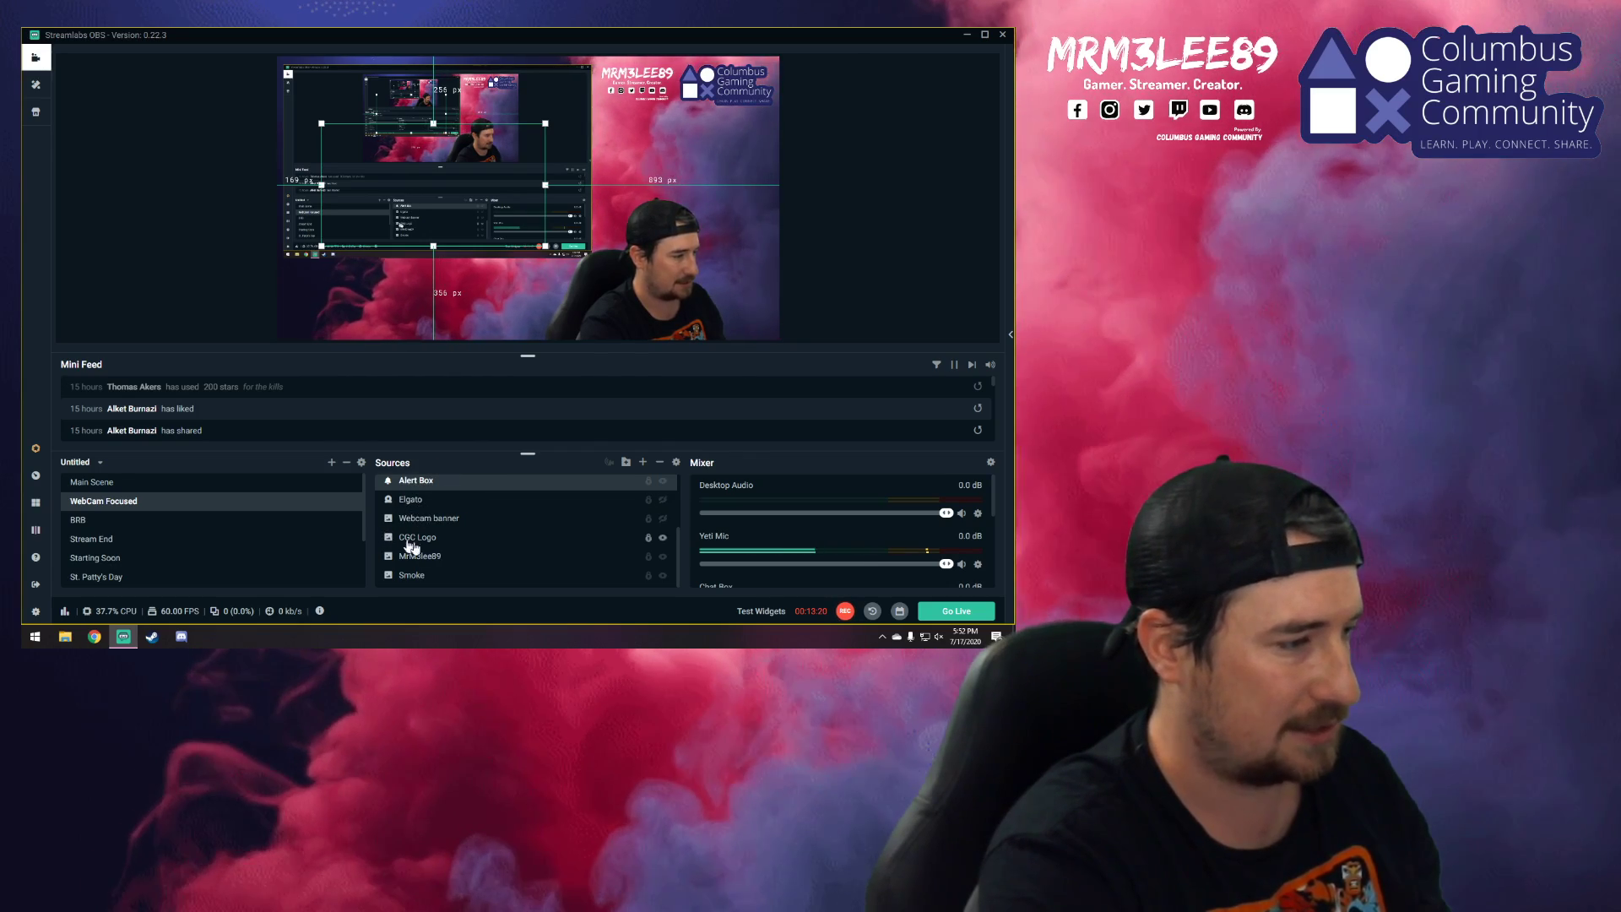
scroll(499, 566, up, 4)
scroll(499, 566, up, 2)
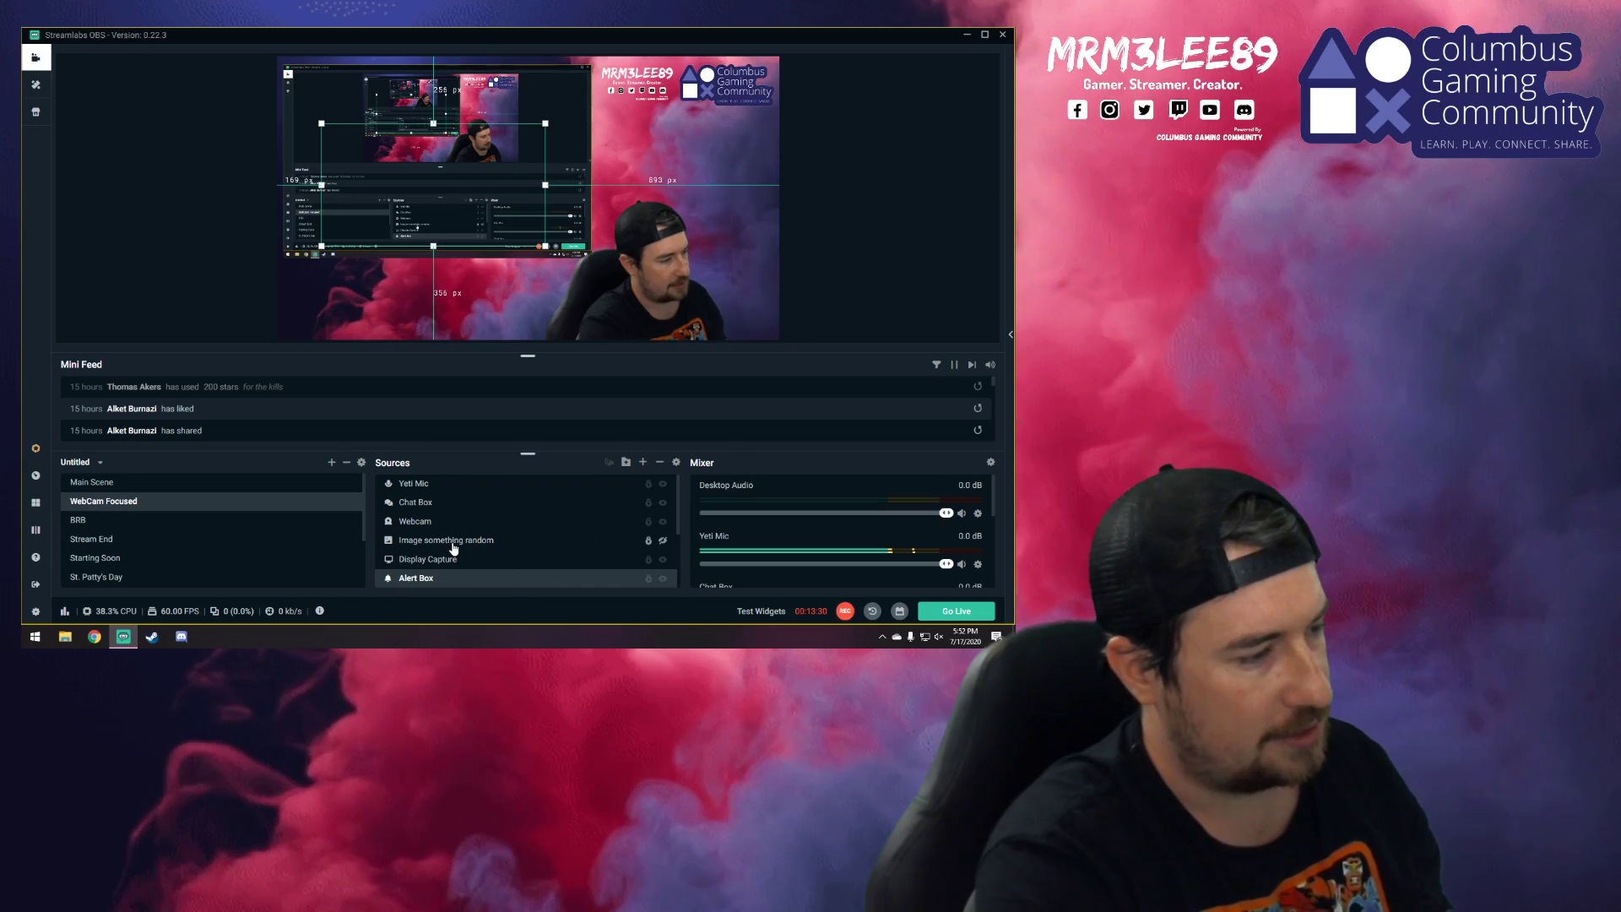
scroll(461, 547, down, 2)
scroll(455, 547, up, 2)
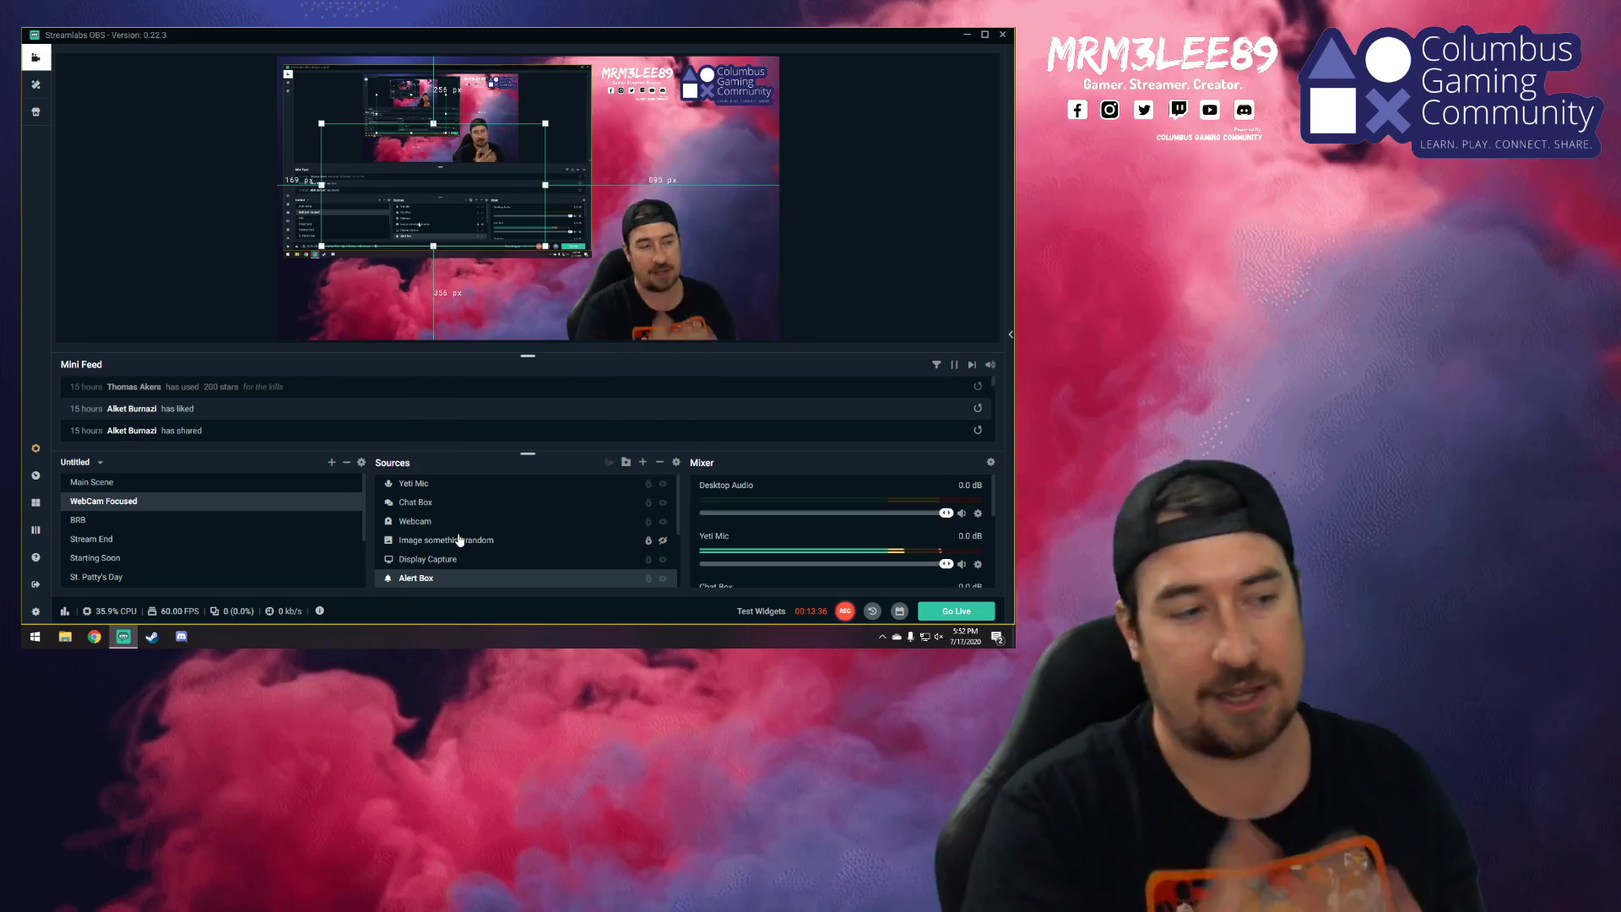
click(662, 164)
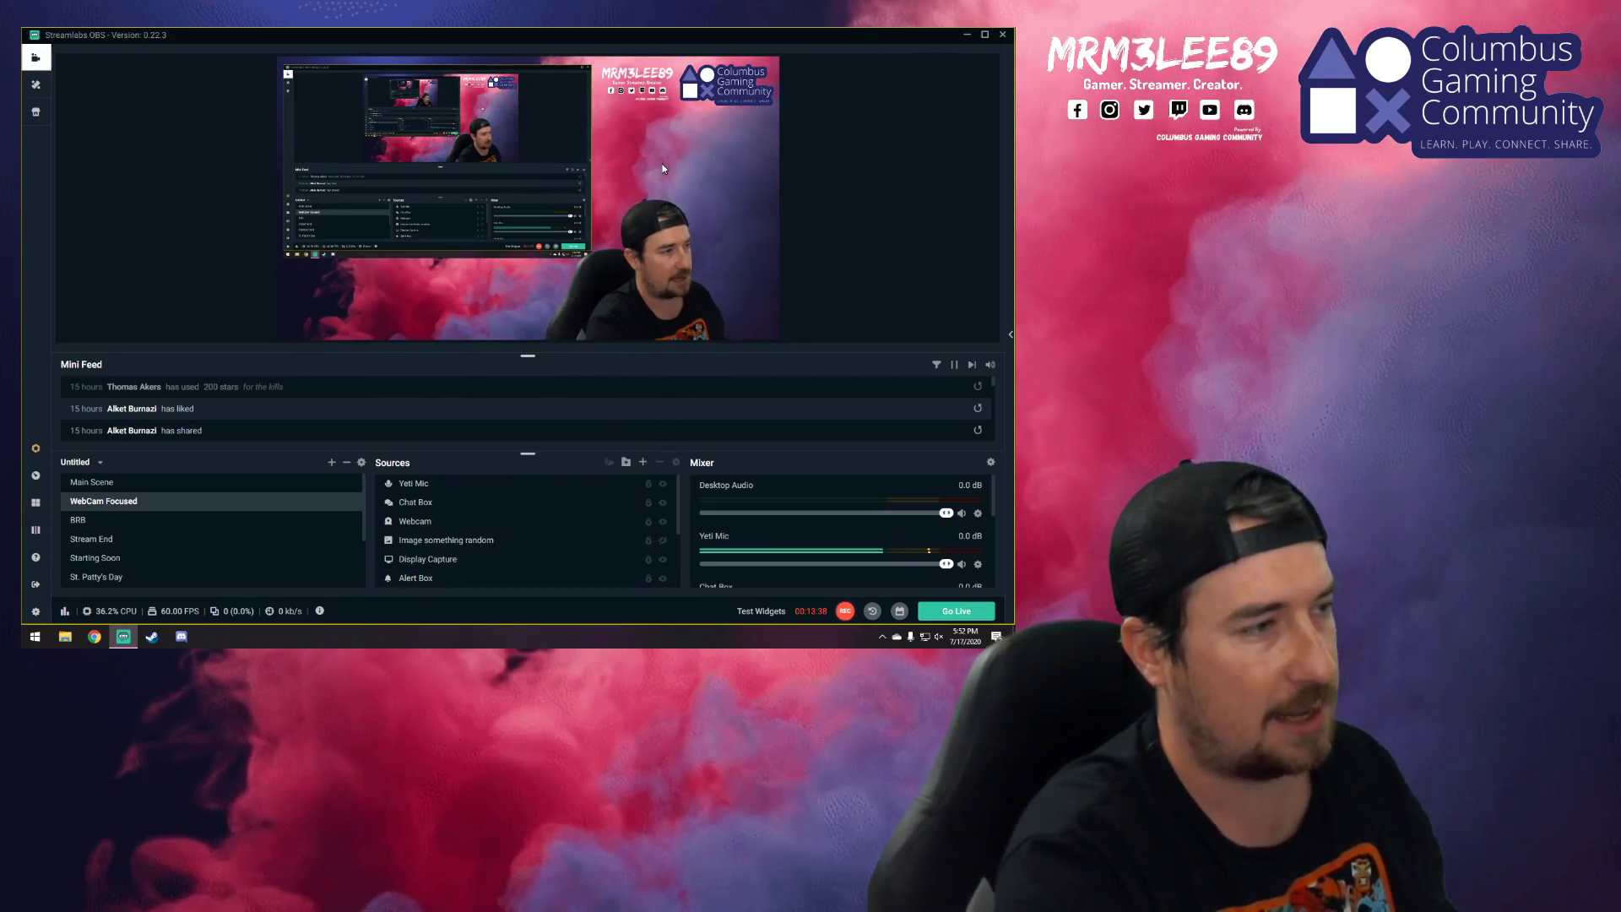